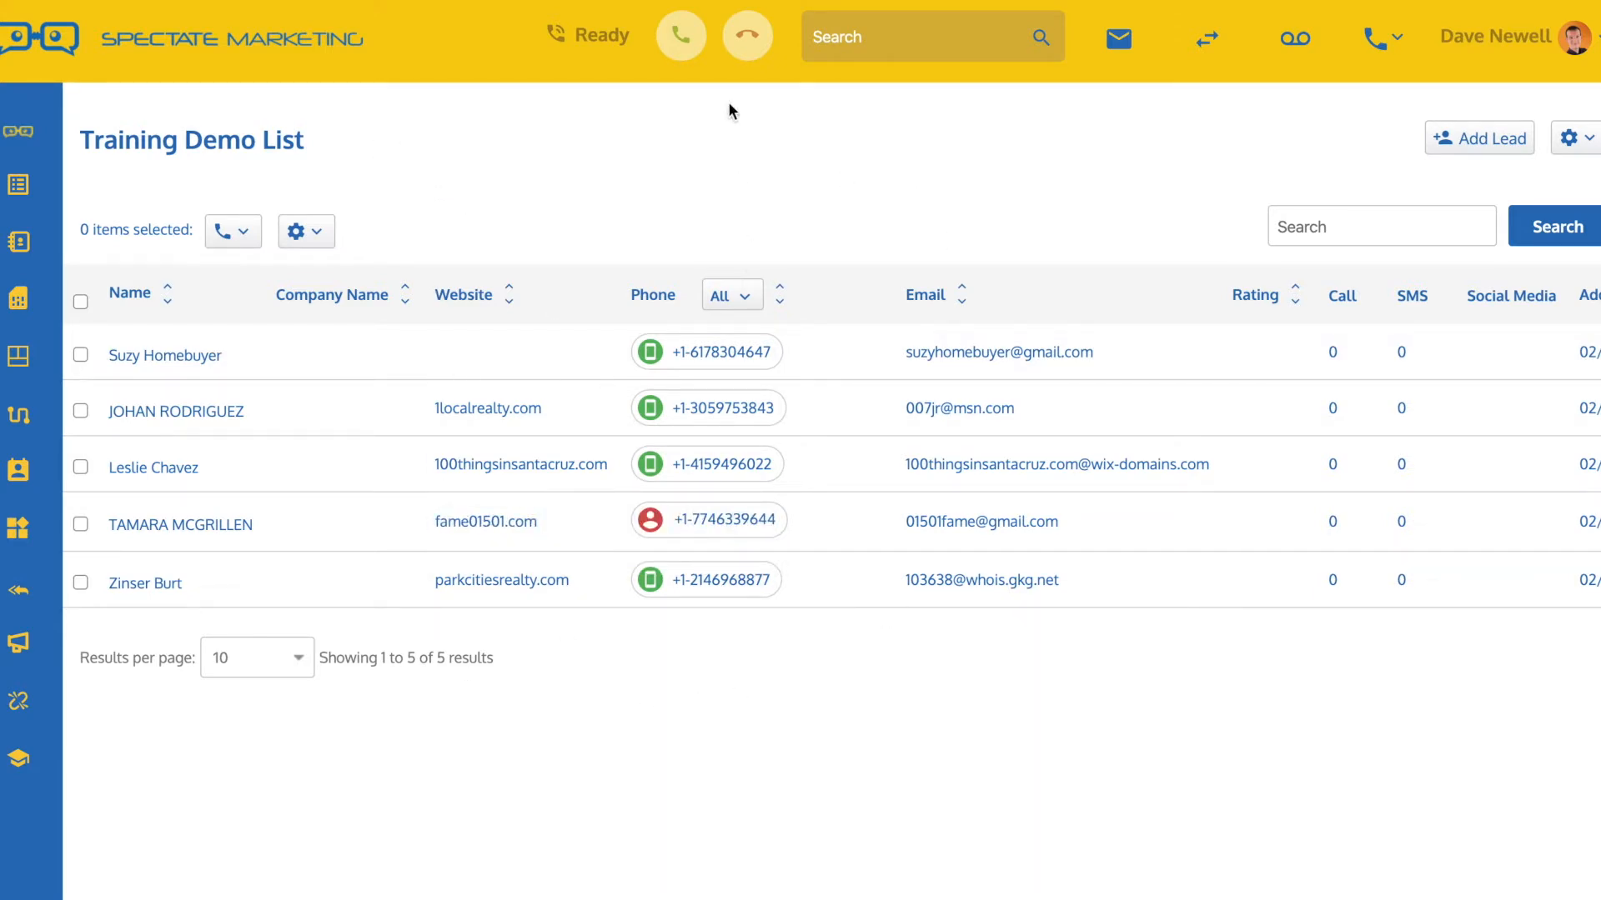
- Open the first lead in the Training Demo List and review the contact details in its summary
left_click(730, 360)
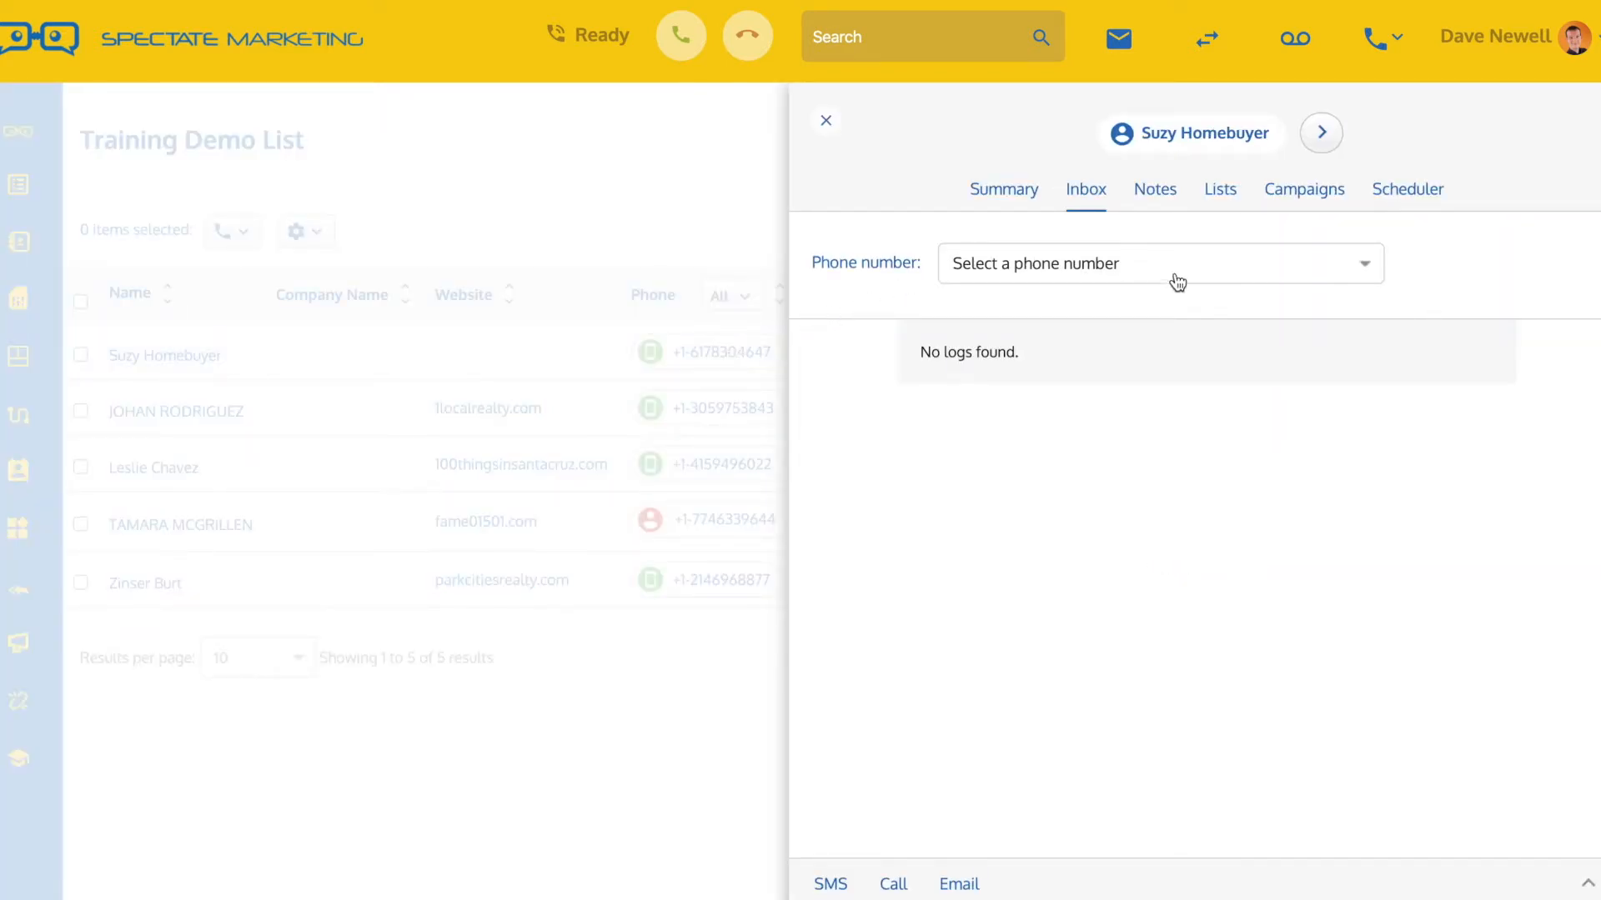
left_click(1007, 197)
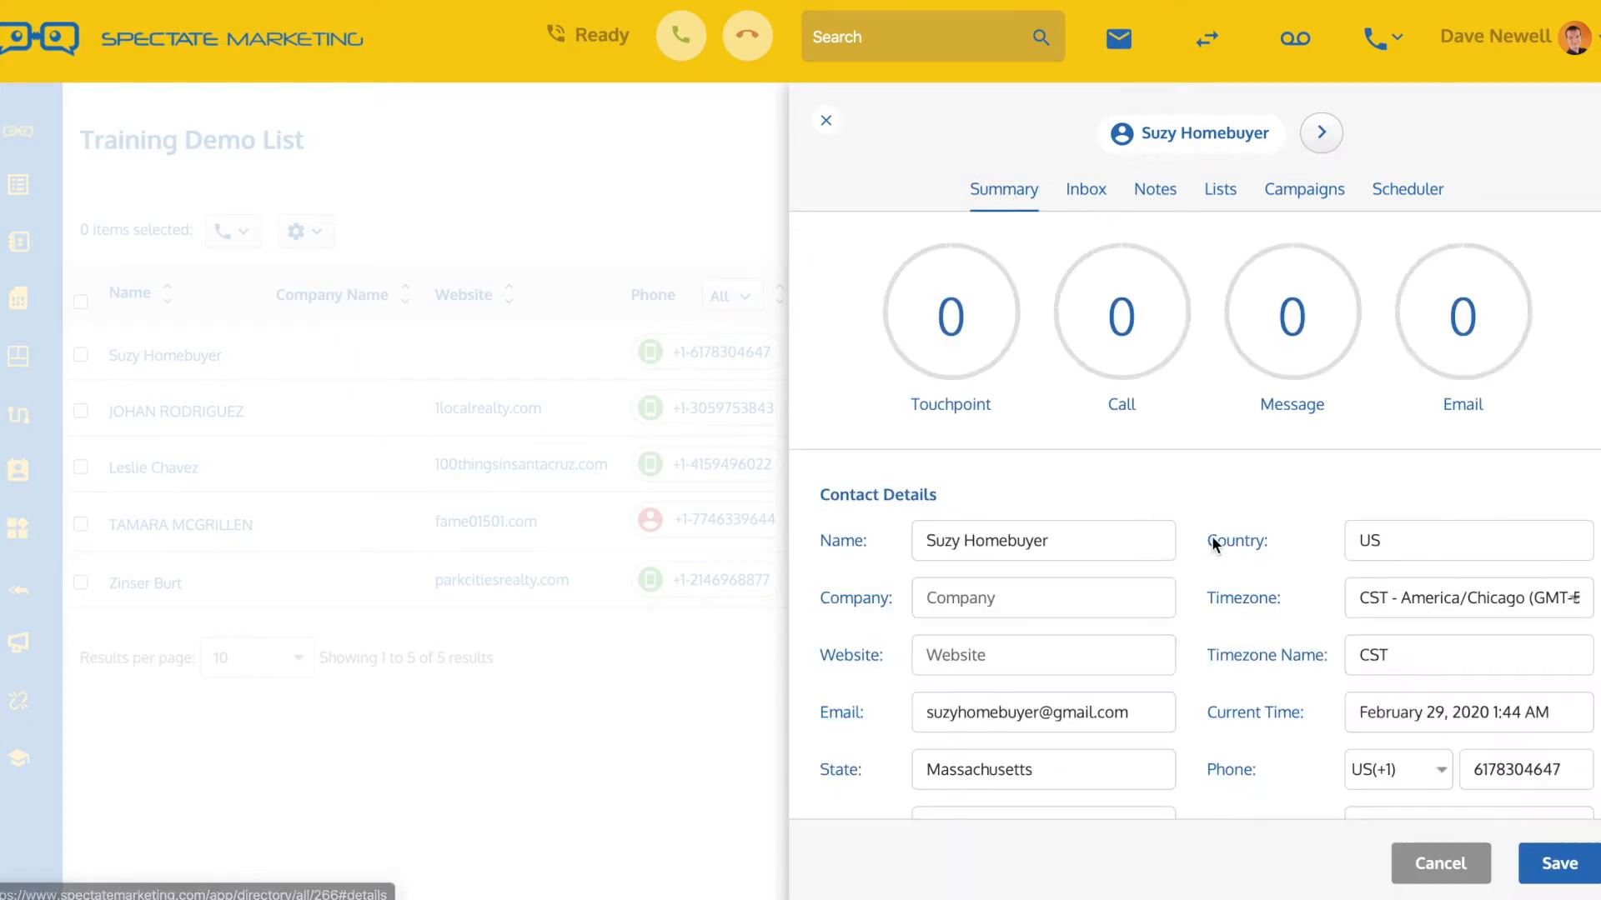
scroll(1212, 535, "down", 1)
scroll(1213, 543, "down", 4)
scroll(1213, 544, "up", 4)
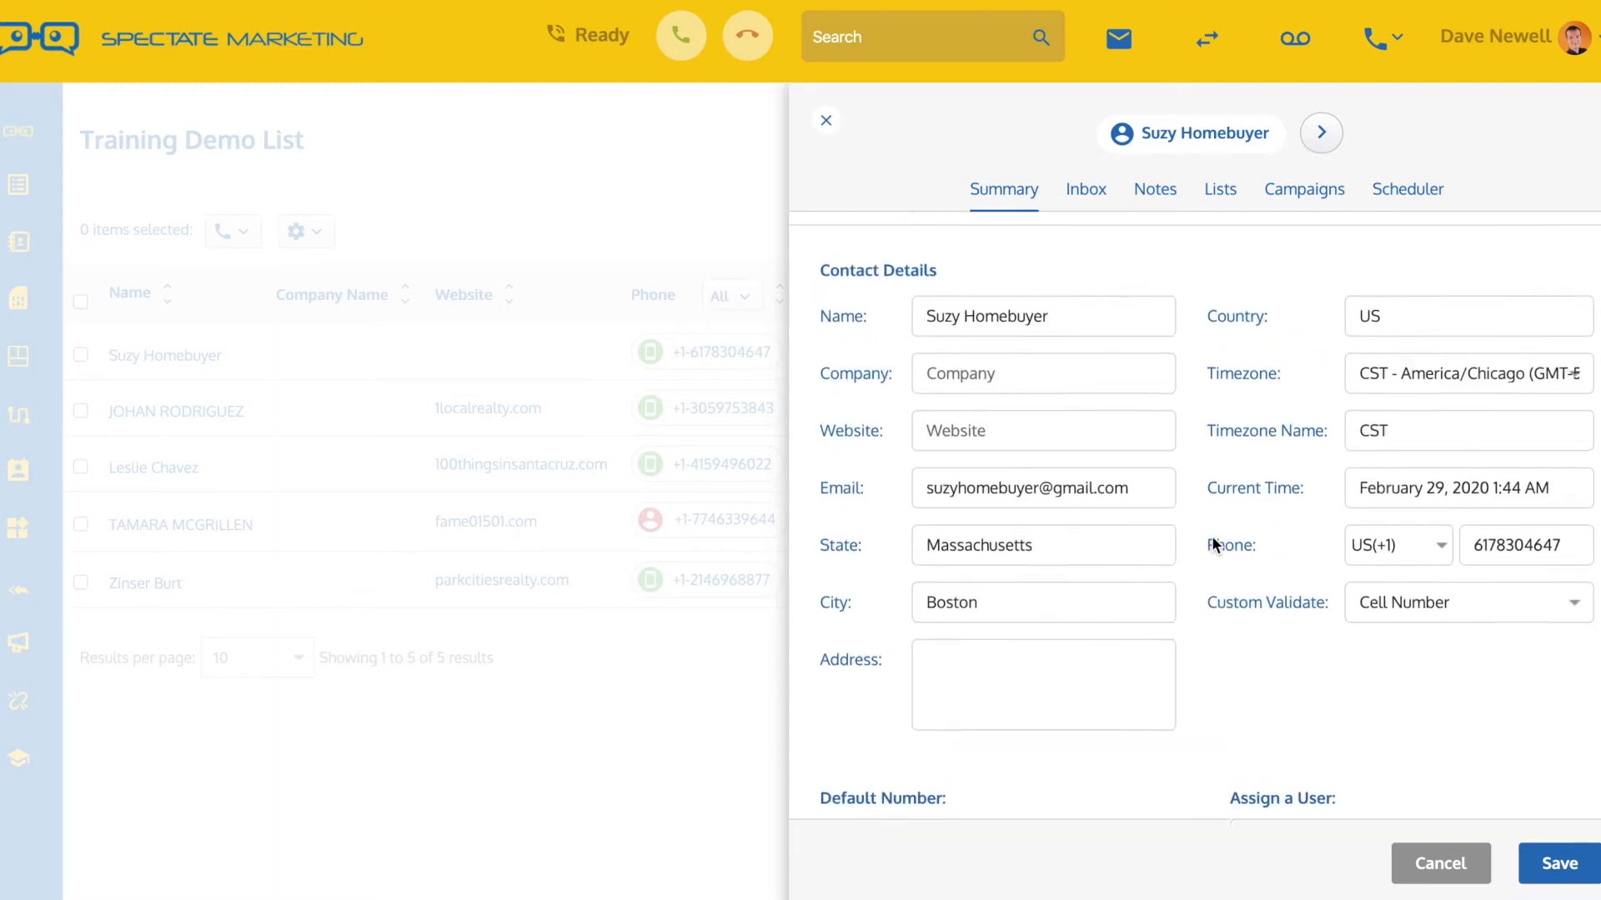
scroll(1213, 542, "up", 1)
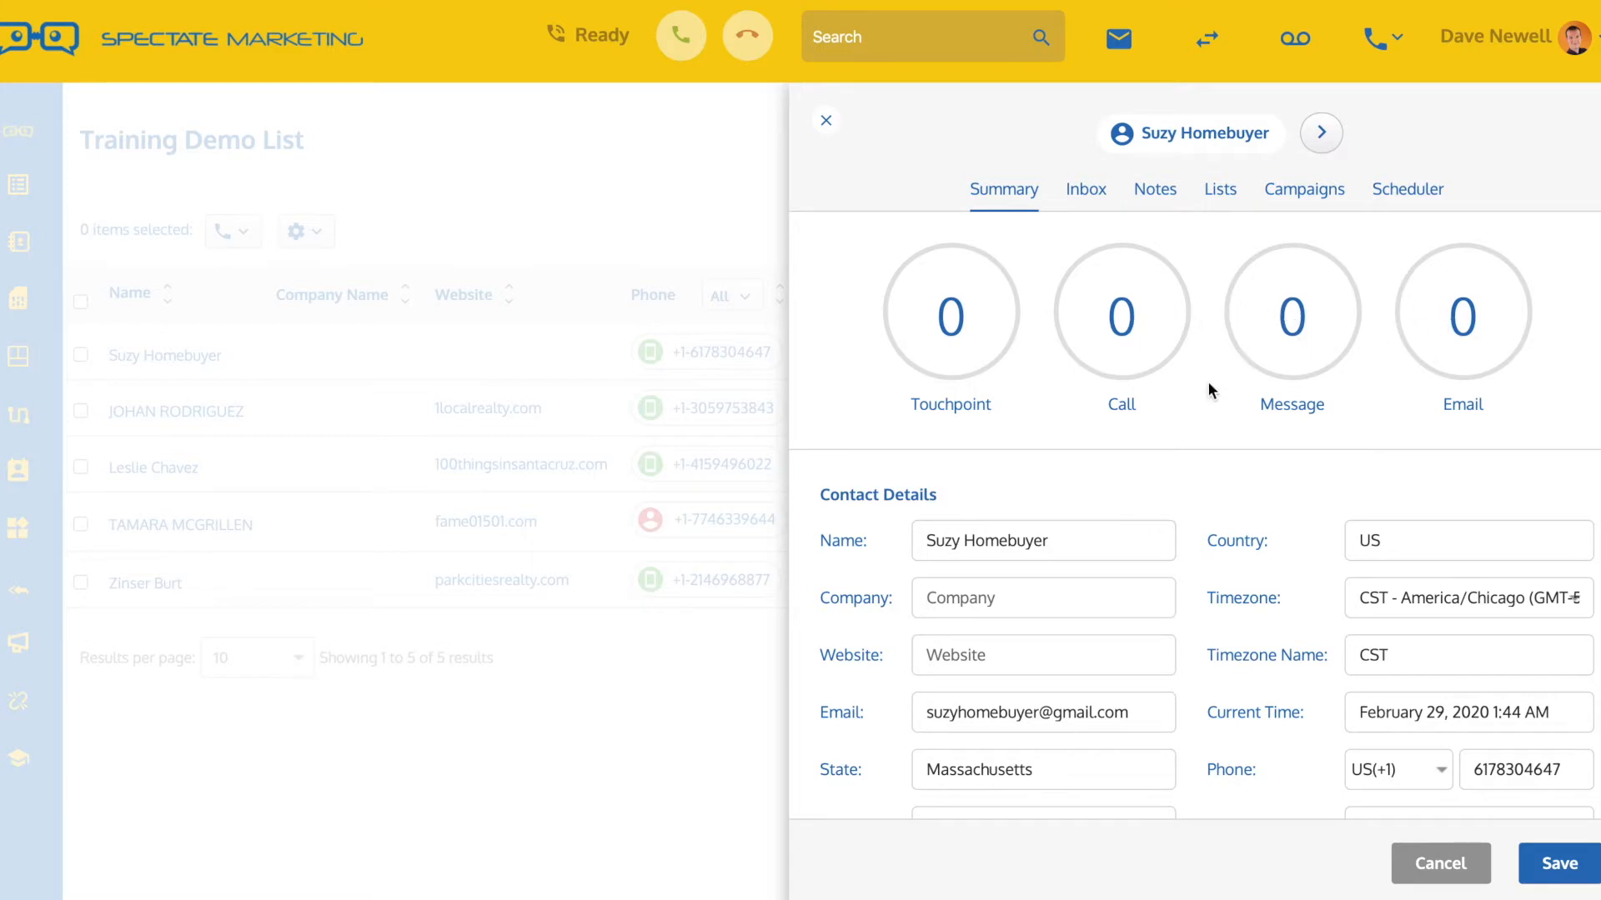
- Set the lead's timezone to EST - America/New_York (GMT-4:00)
scroll(1214, 408, "down", 3)
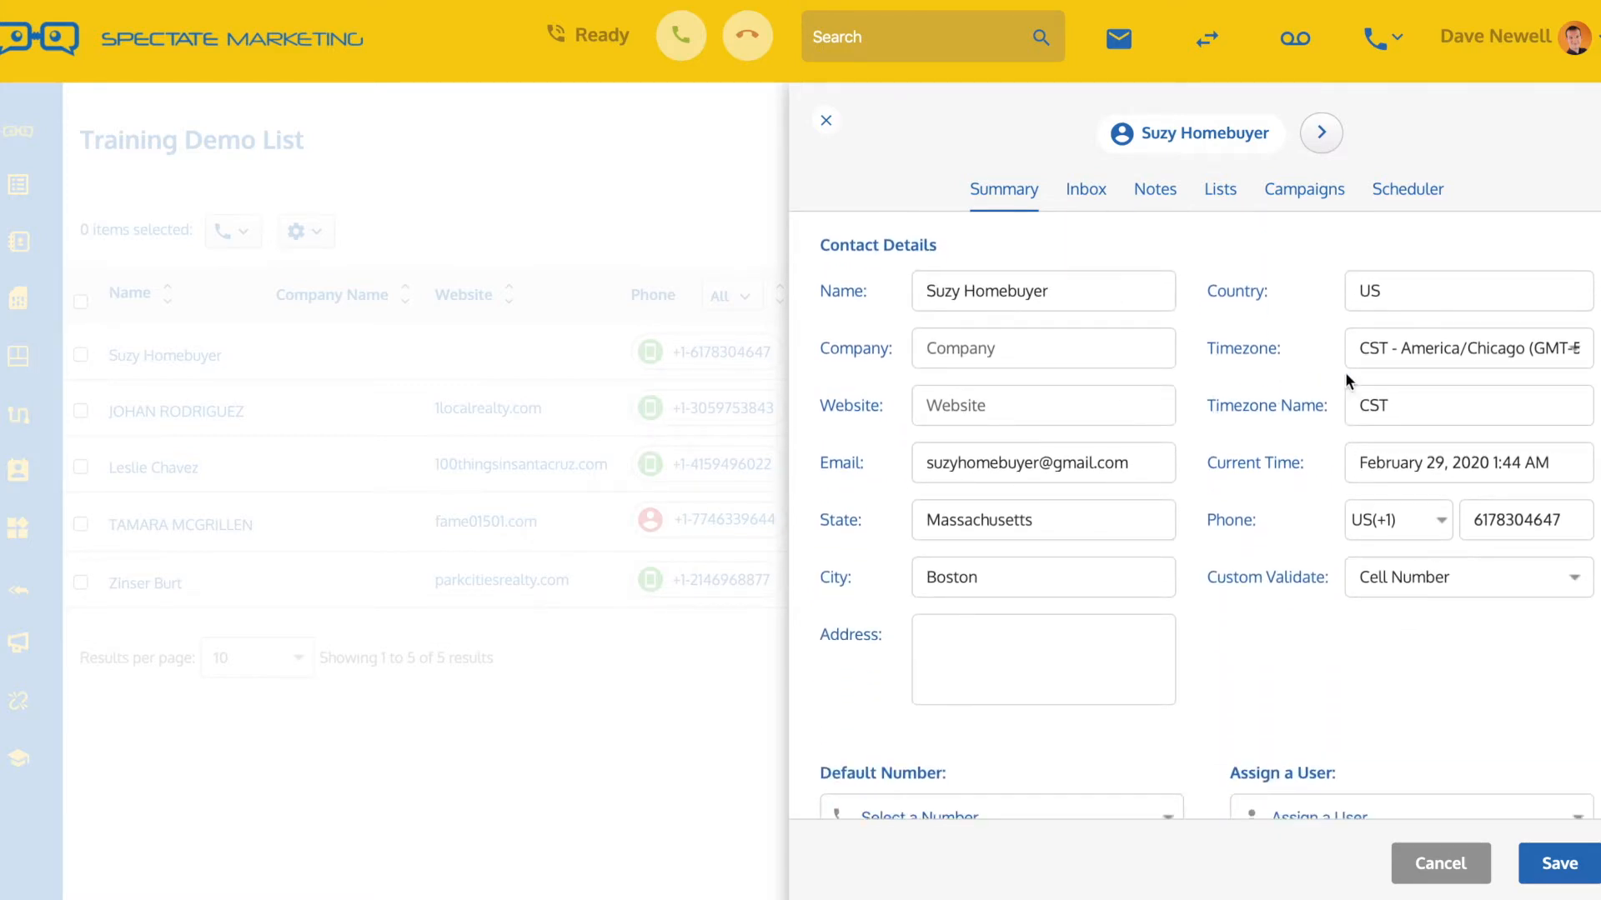
left_click(1493, 350)
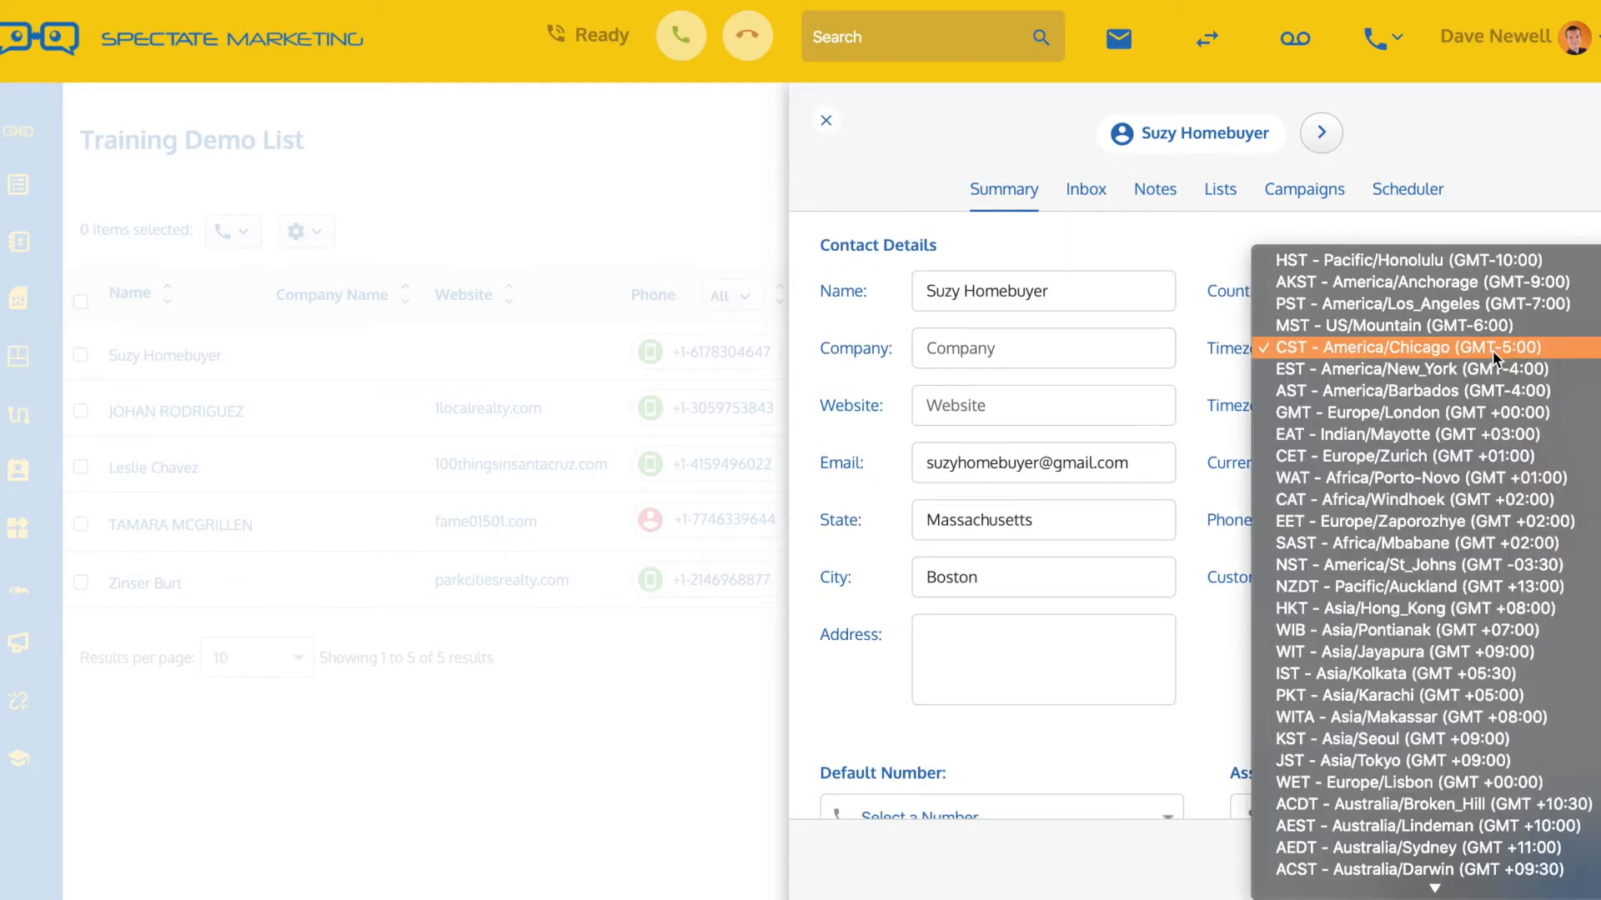
left_click(1487, 371)
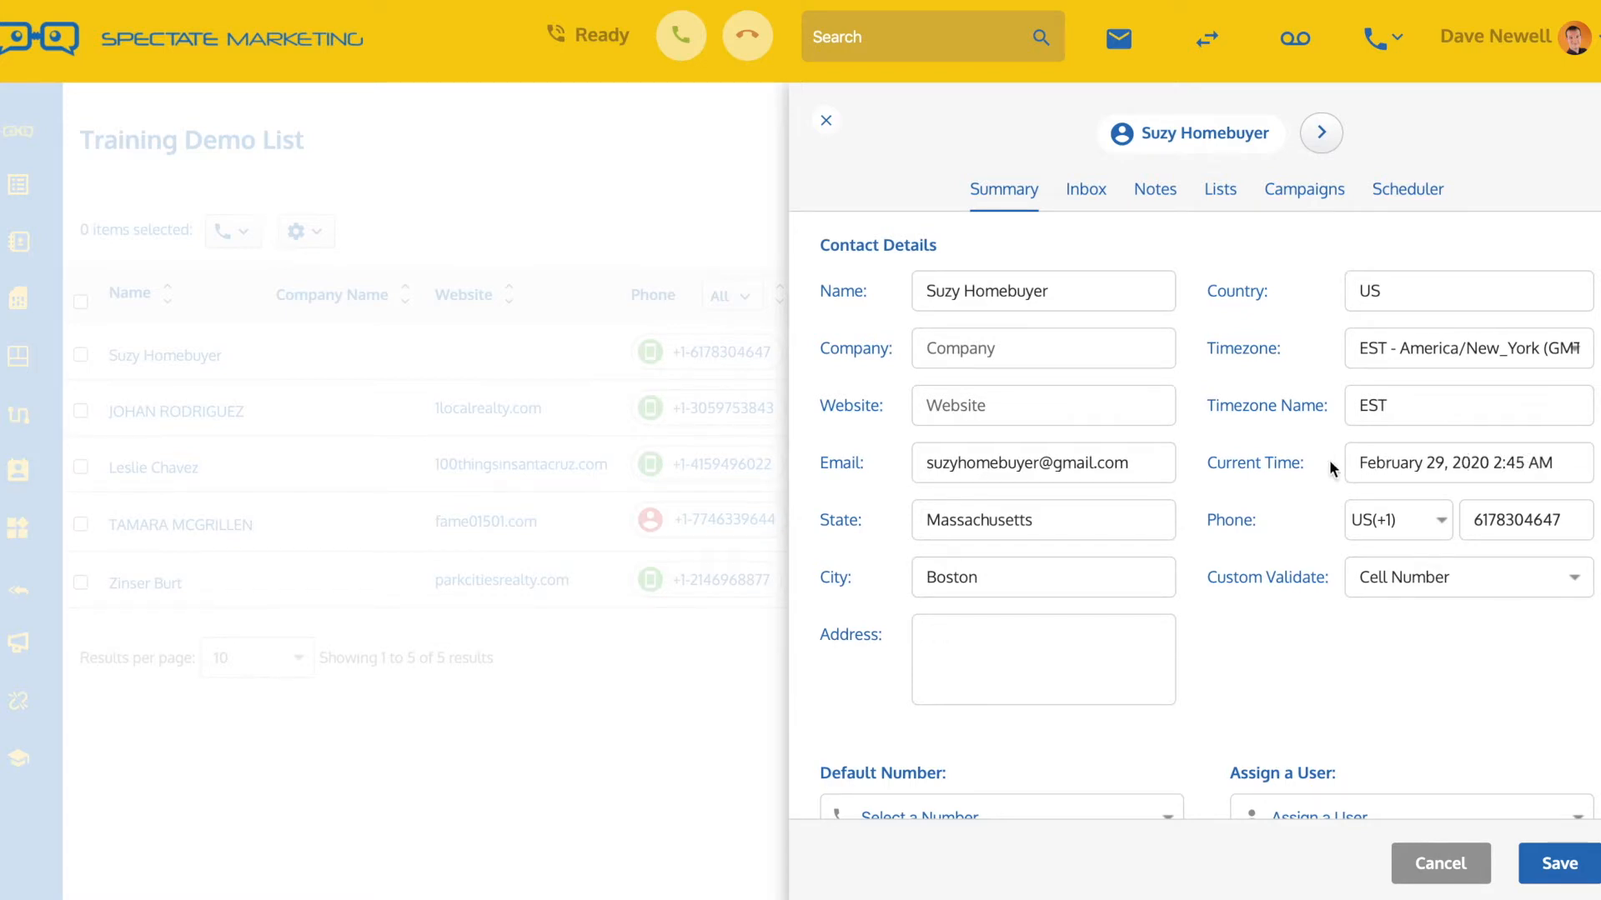
- Set the lead's default number to Training Demo Line and save the contact details
scroll(1331, 463, "down", 1)
scroll(1332, 468, "down", 2)
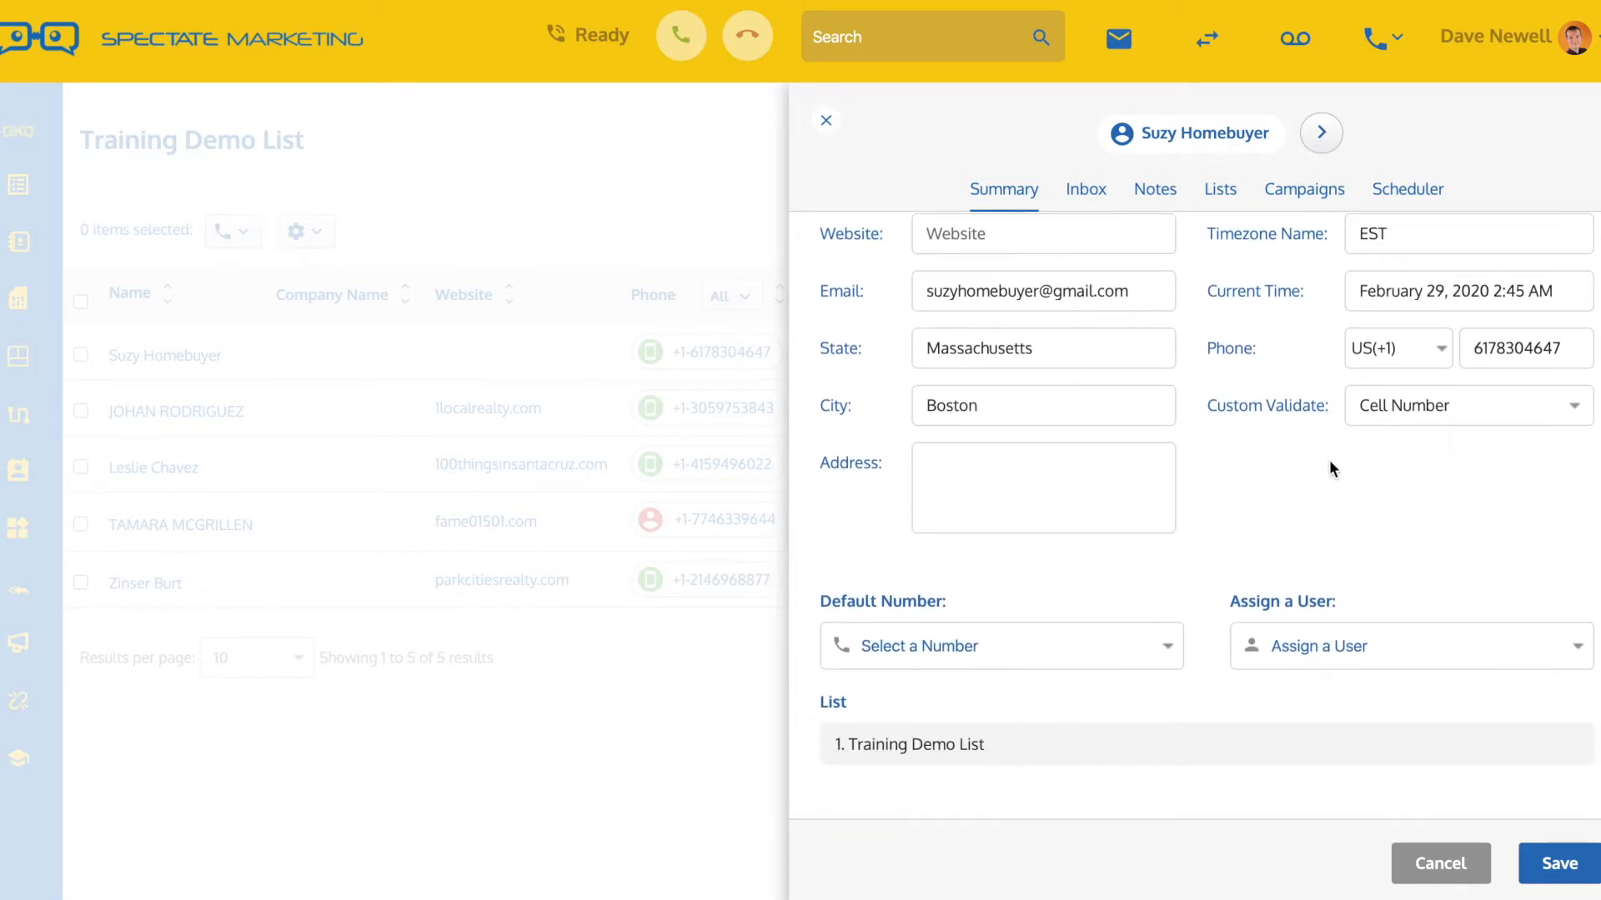
left_click(1091, 650)
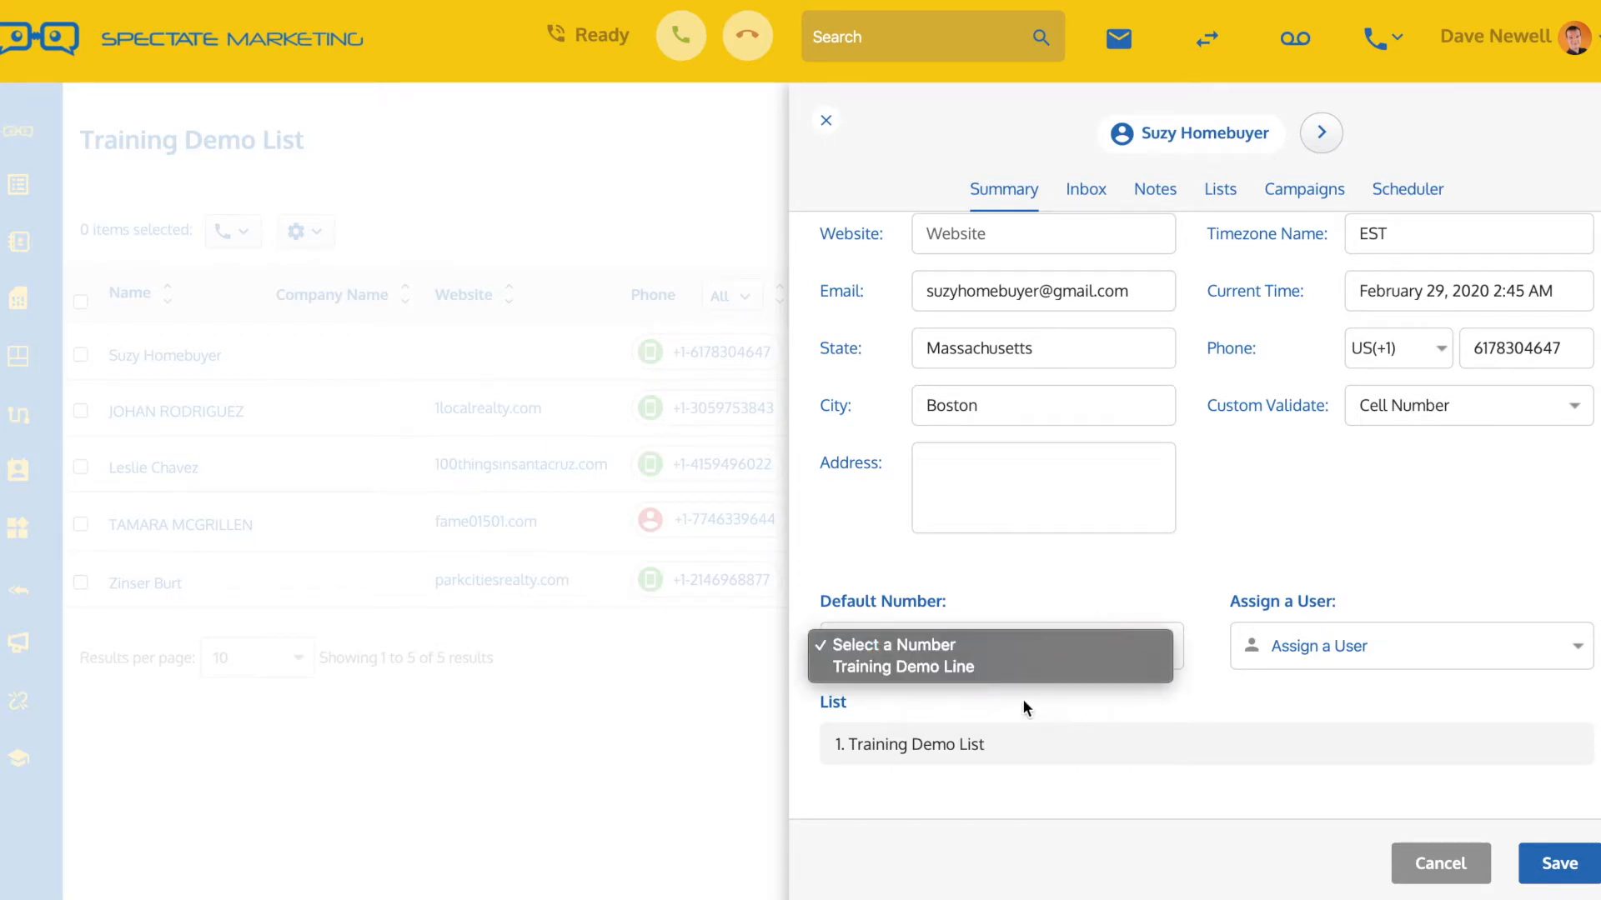
left_click(961, 667)
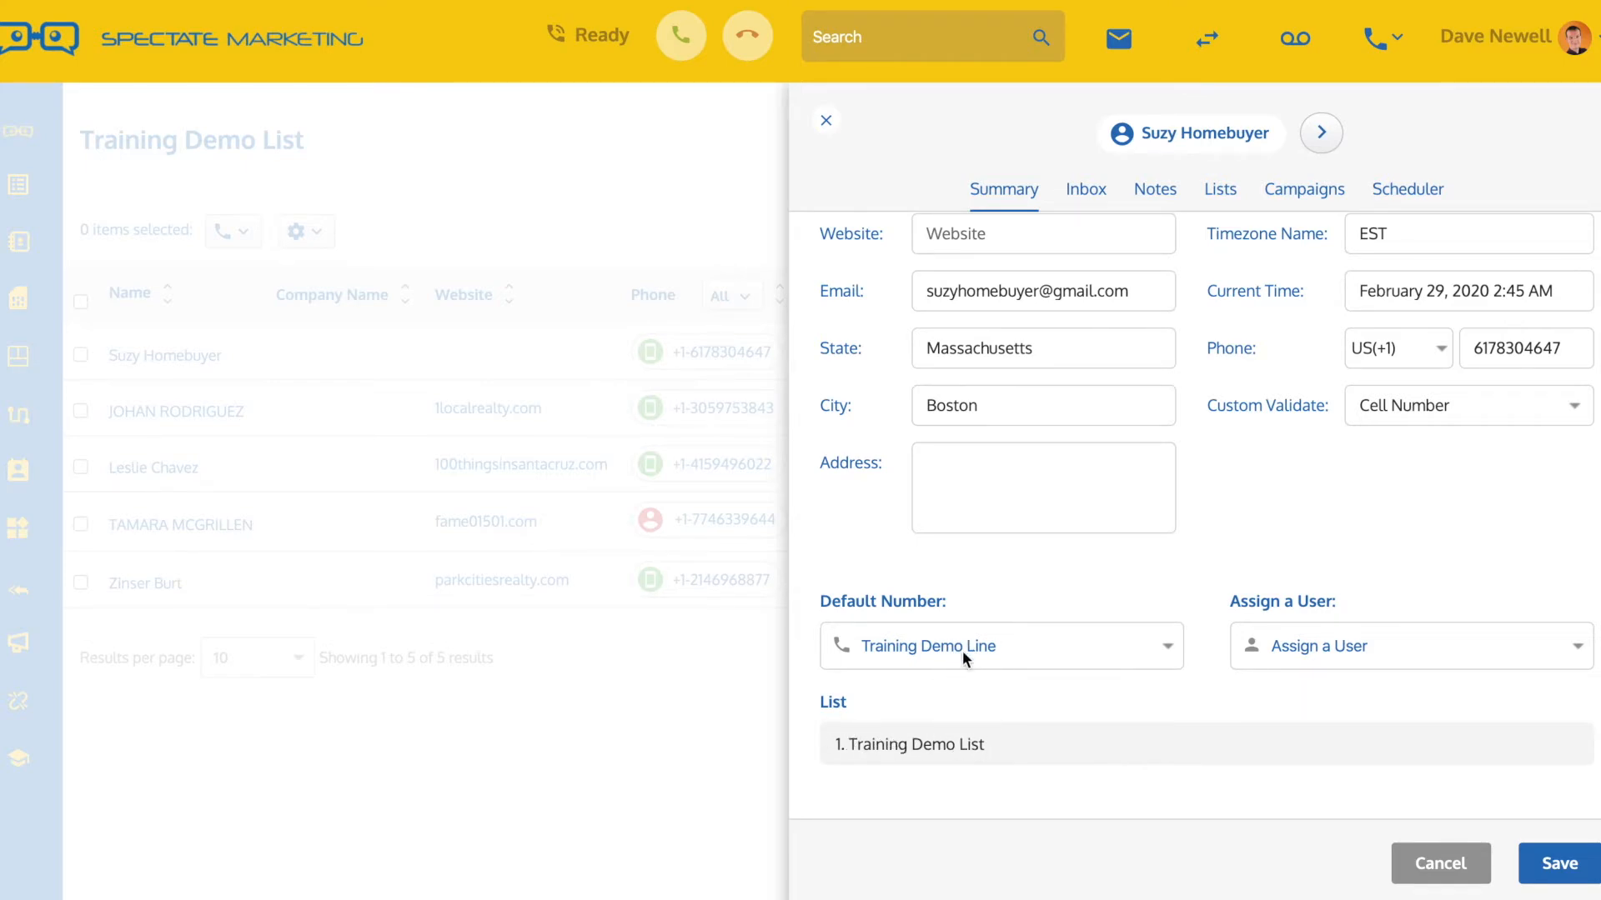
left_click(1518, 864)
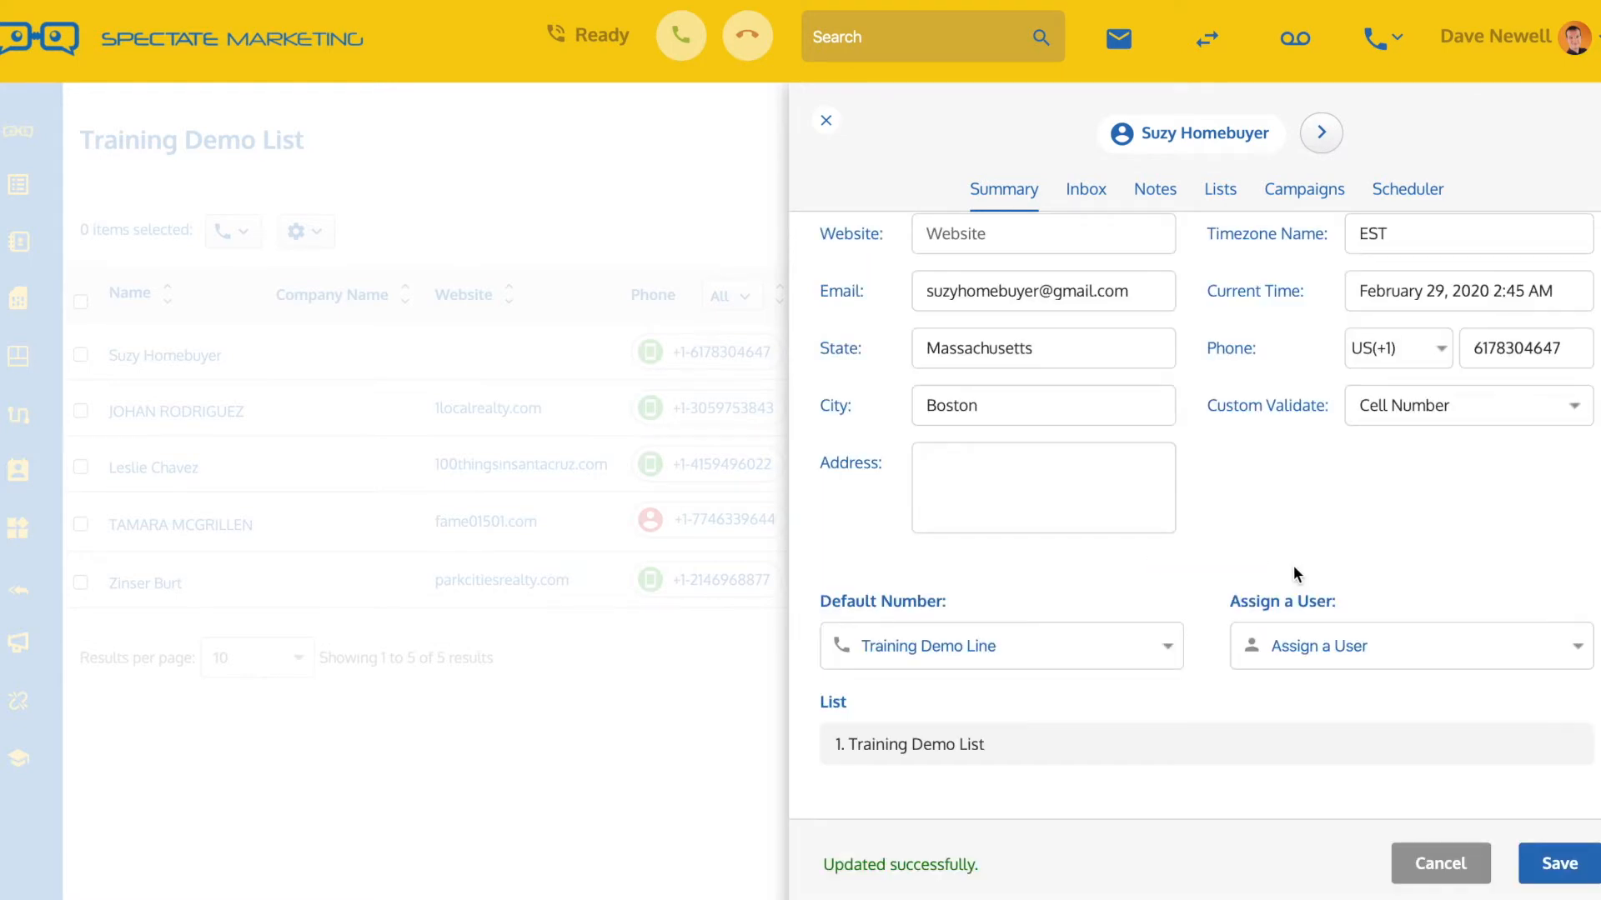
scroll(1207, 455, "up", 5)
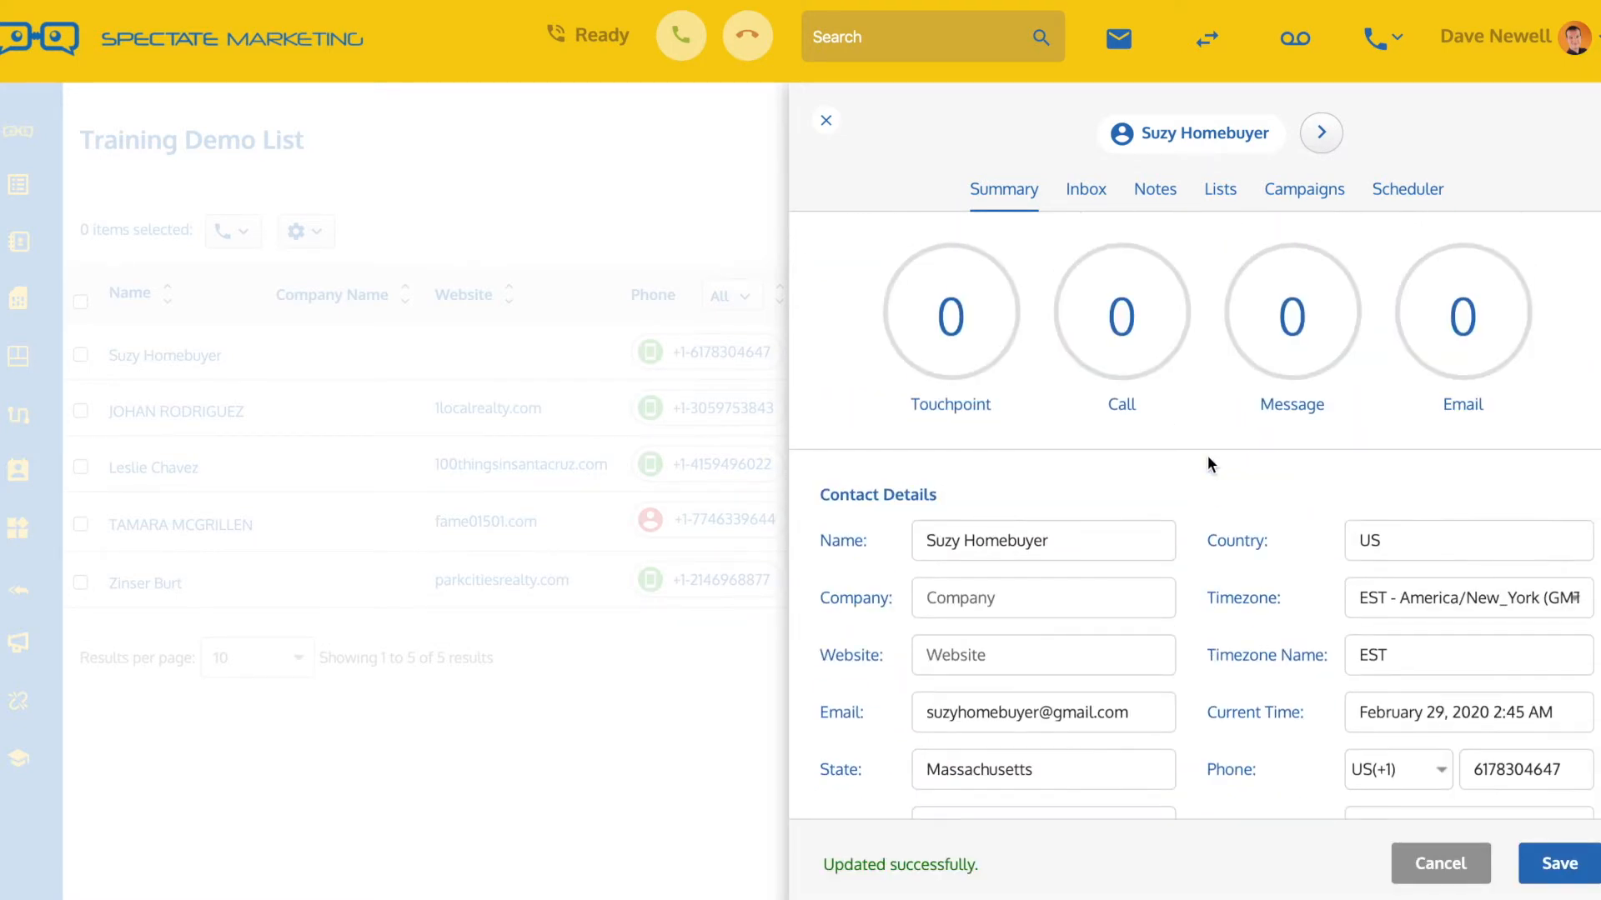
- Send the lead an SMS from Training Demo Line reading "You up, [fname] ?", using the first-name keyword
left_click(1087, 202)
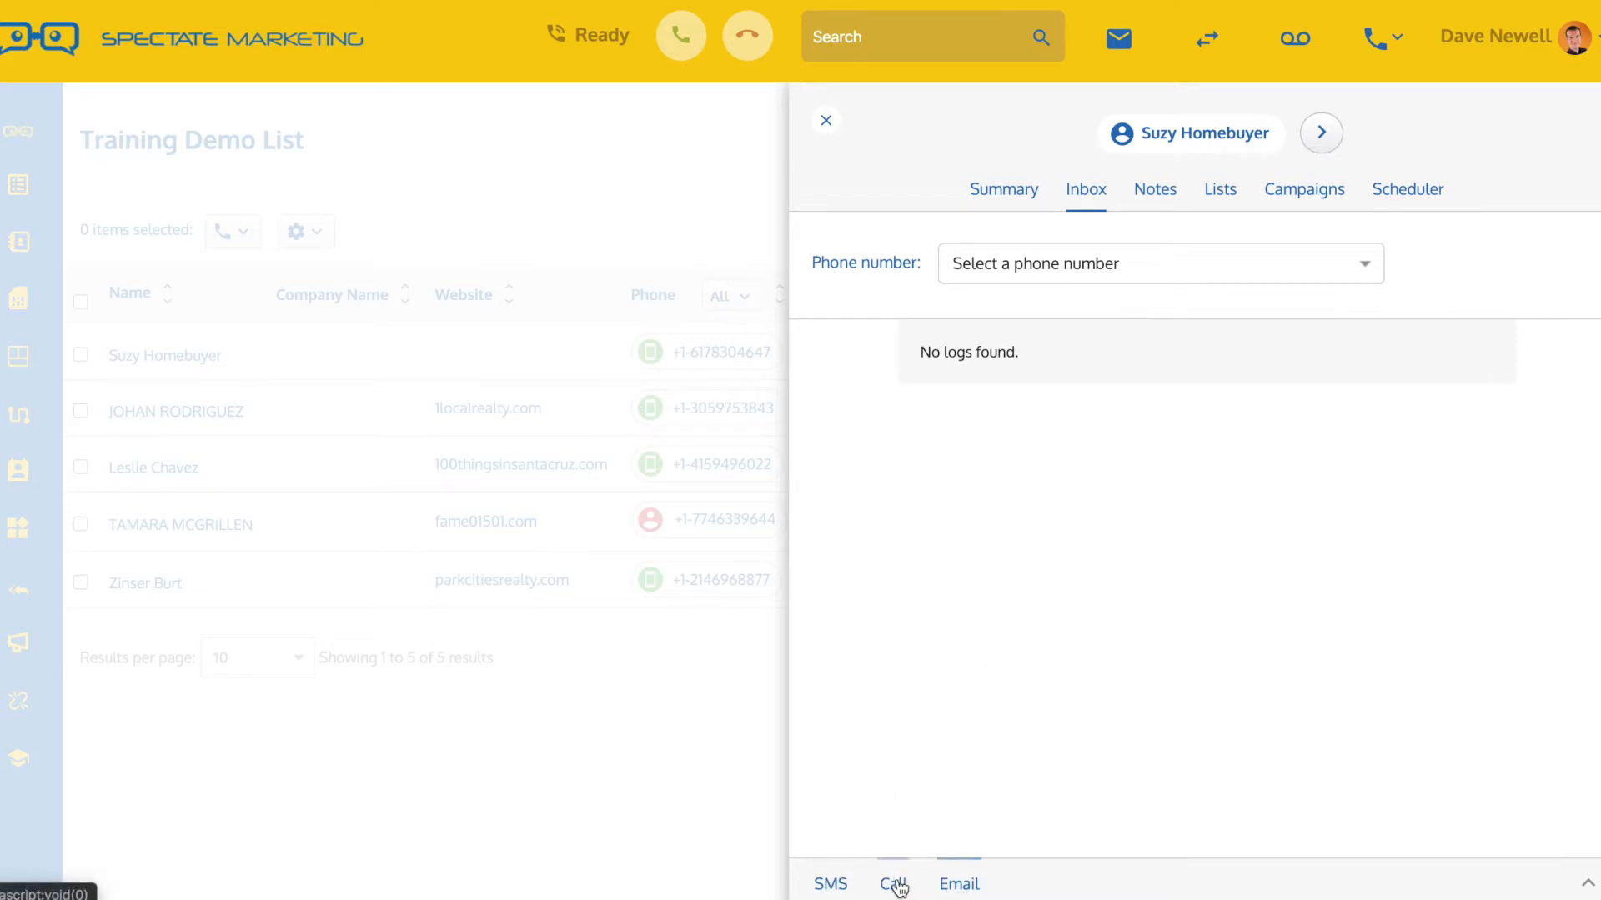
left_click(830, 884)
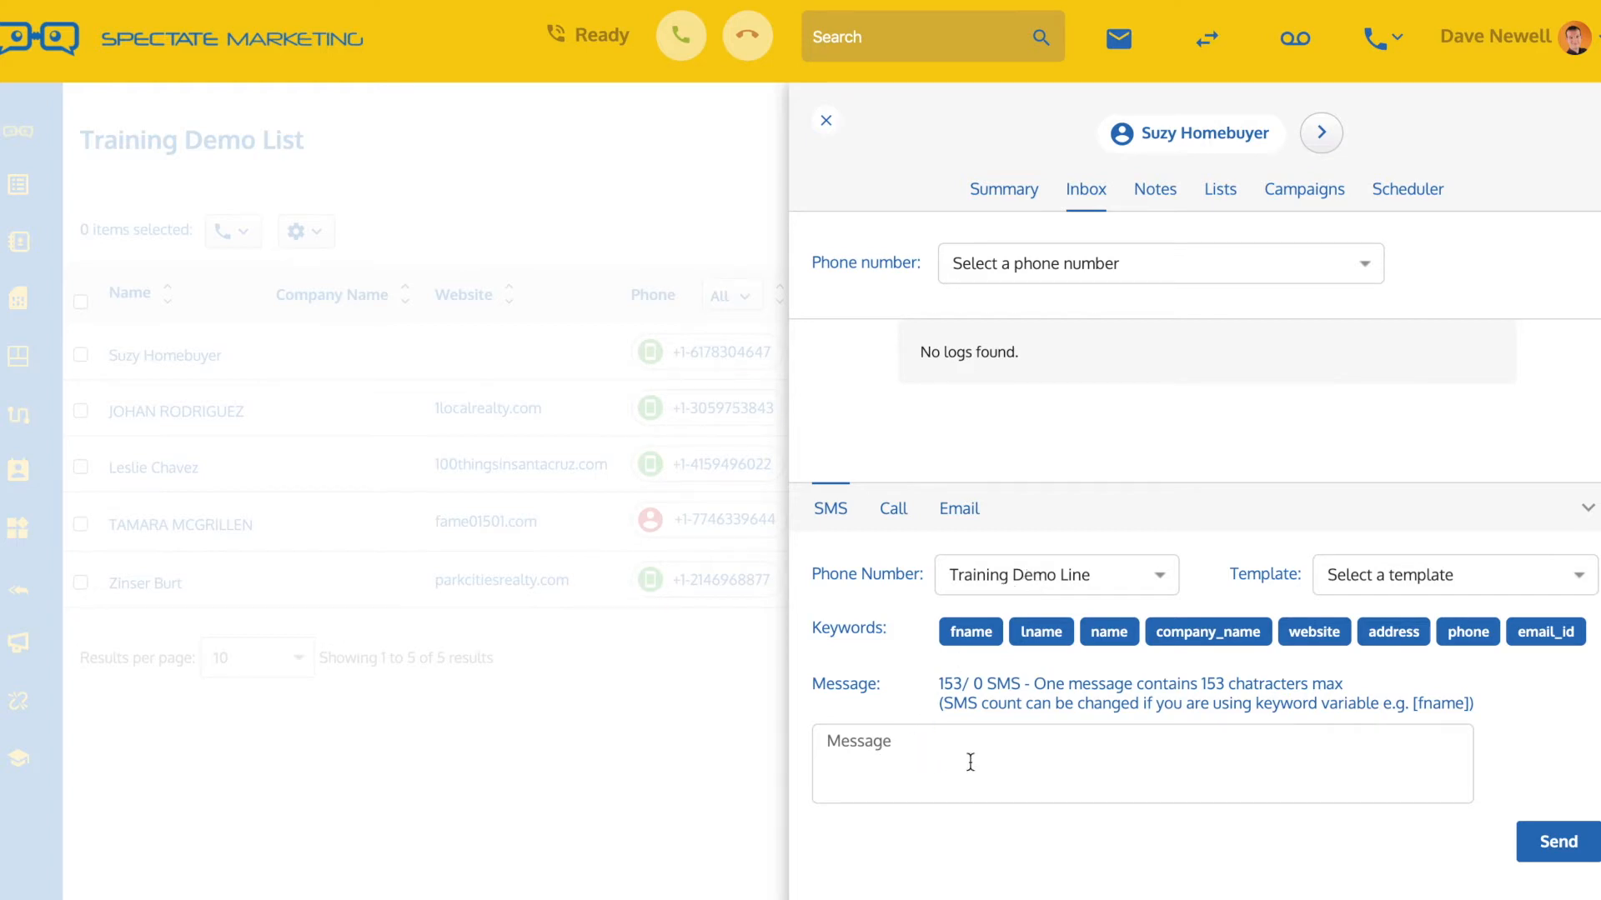
left_click(1014, 763)
type("You up,")
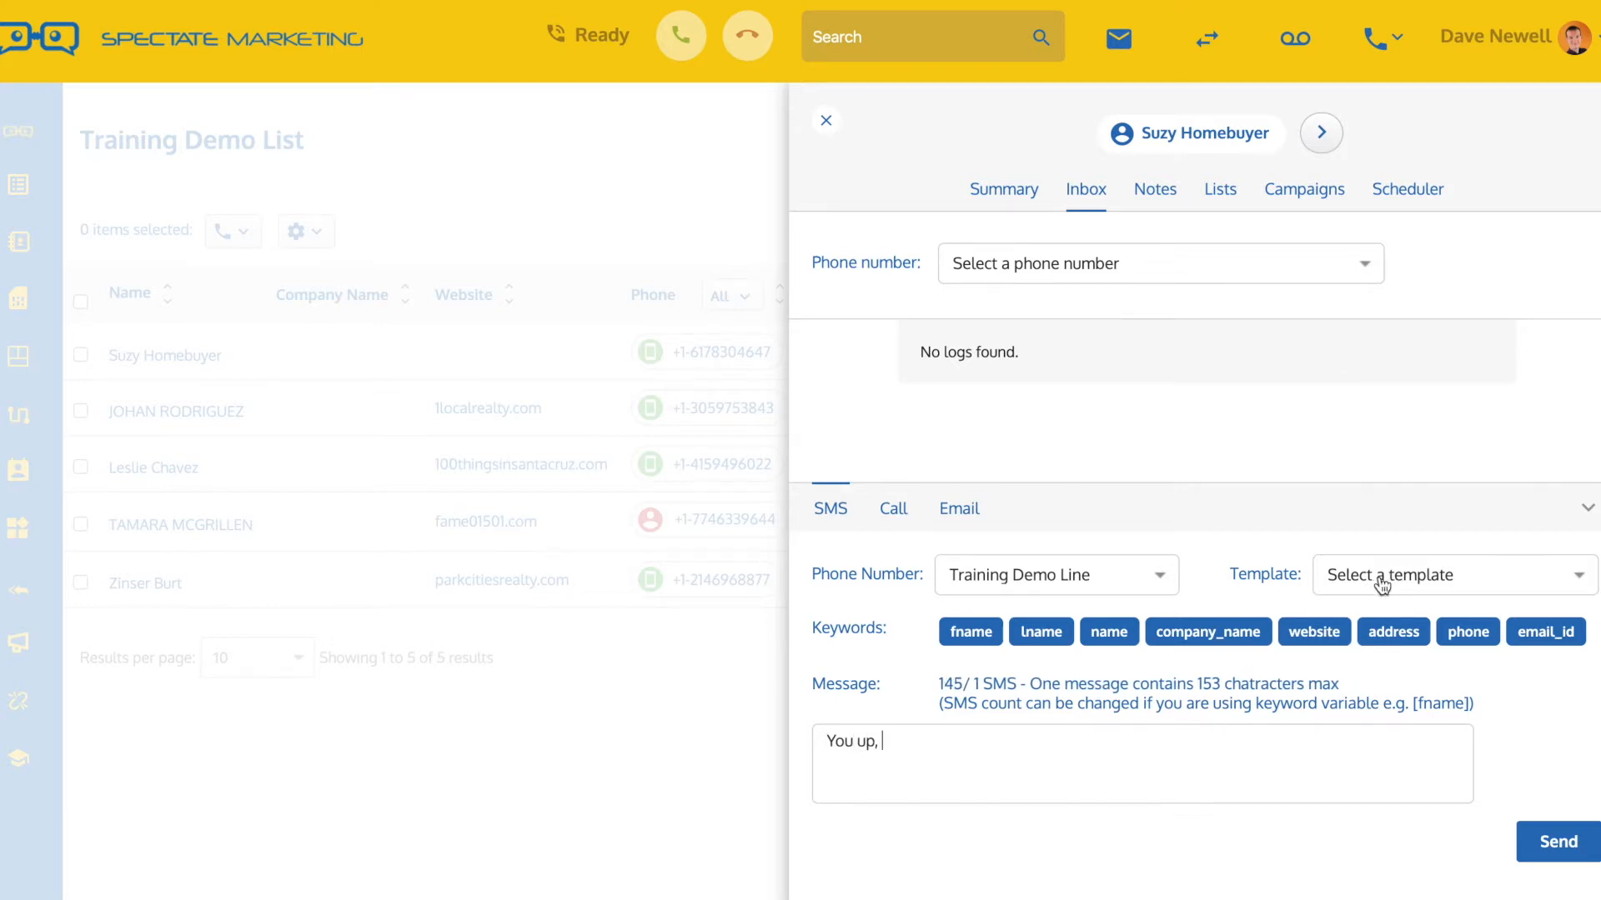
left_click(976, 638)
type("?")
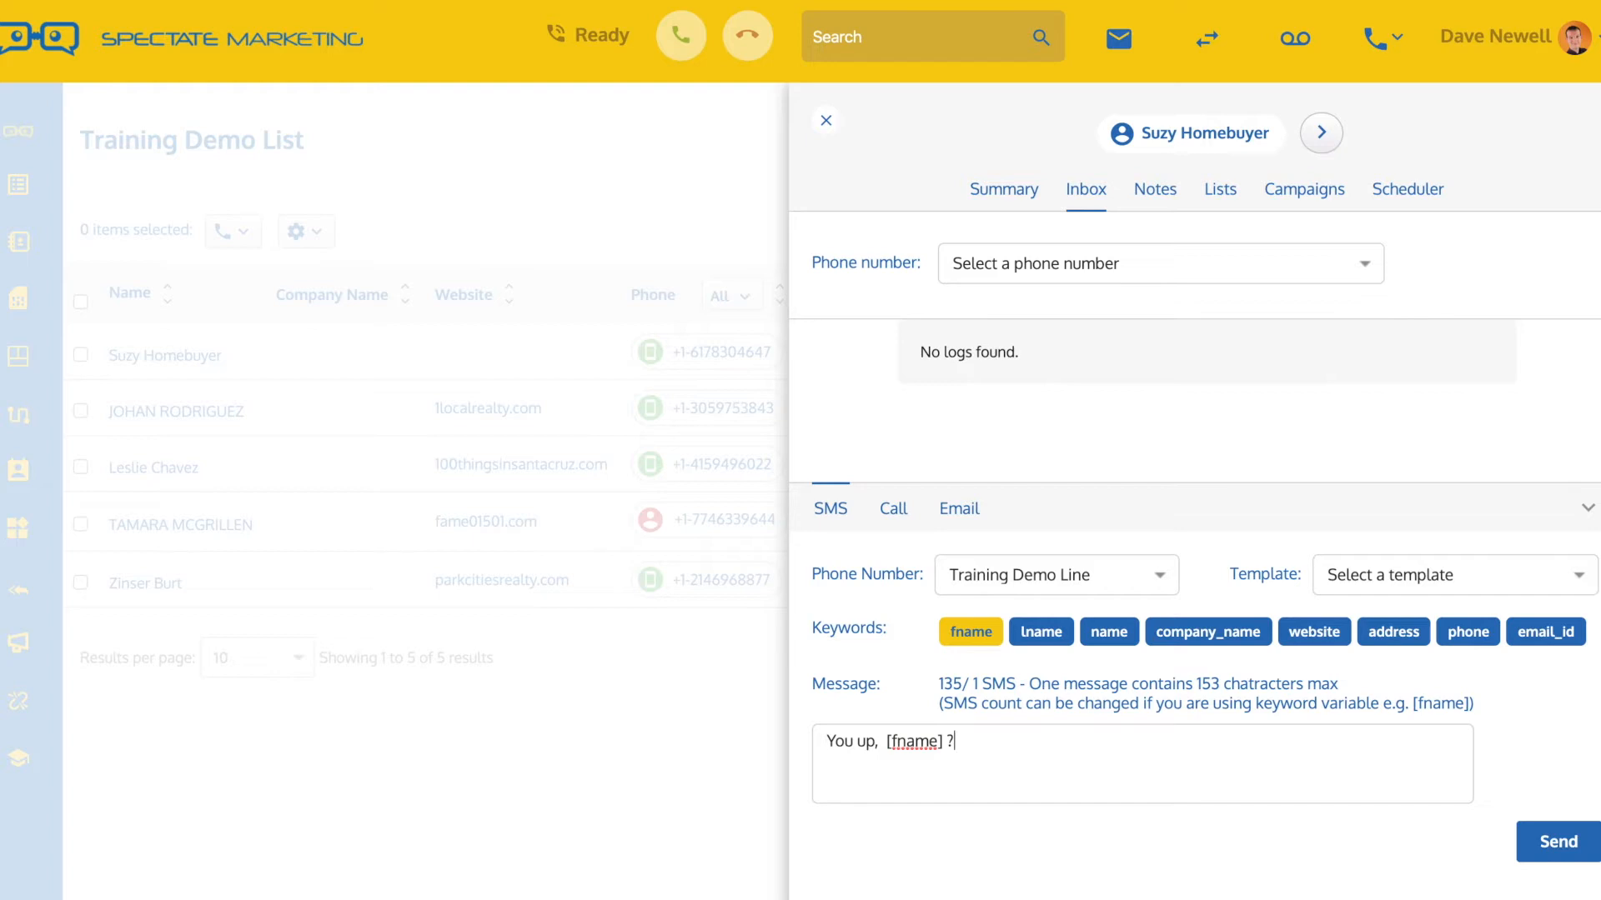
left_click(1556, 839)
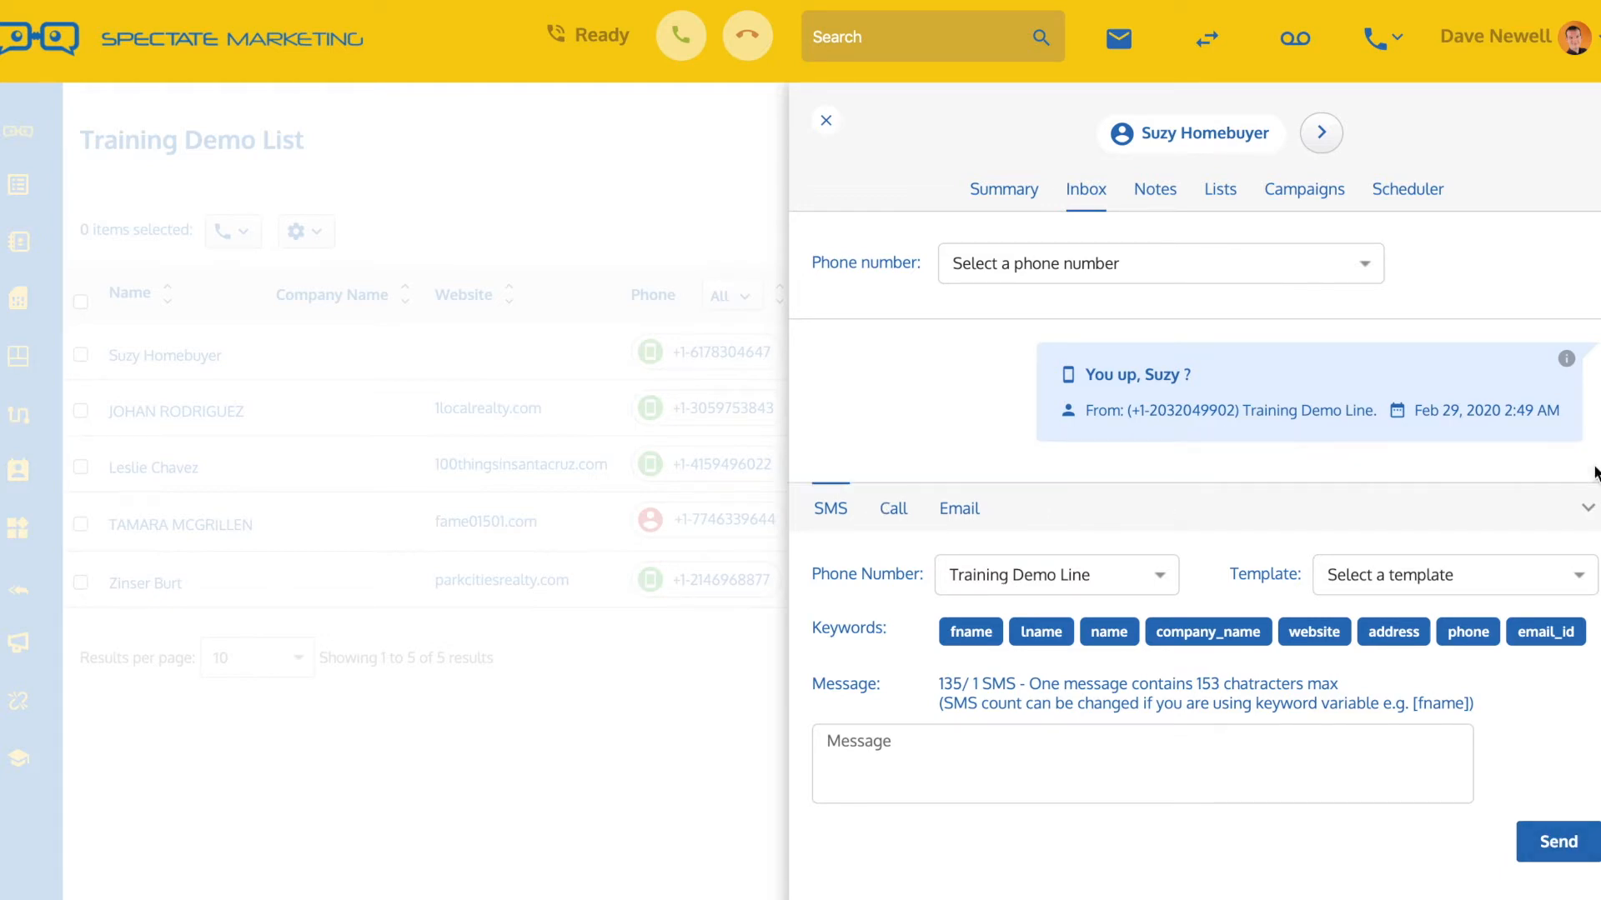
- Collapse the SMS composer, then reload the page and reopen the first lead's inbox to check for a reply
left_click(1589, 510)
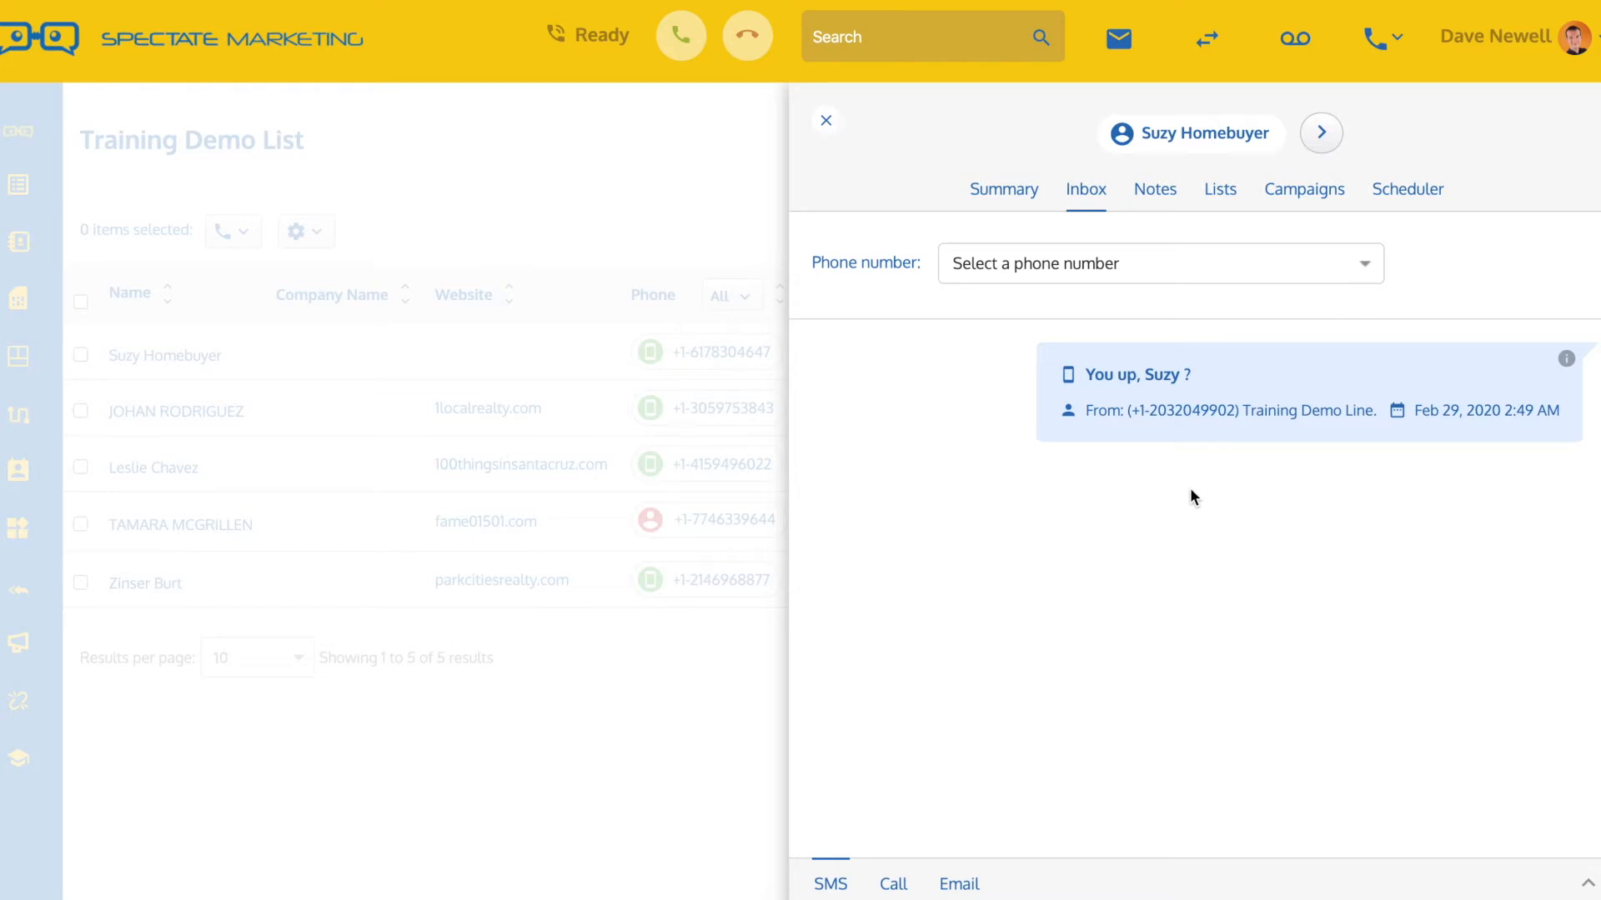
key("super+r")
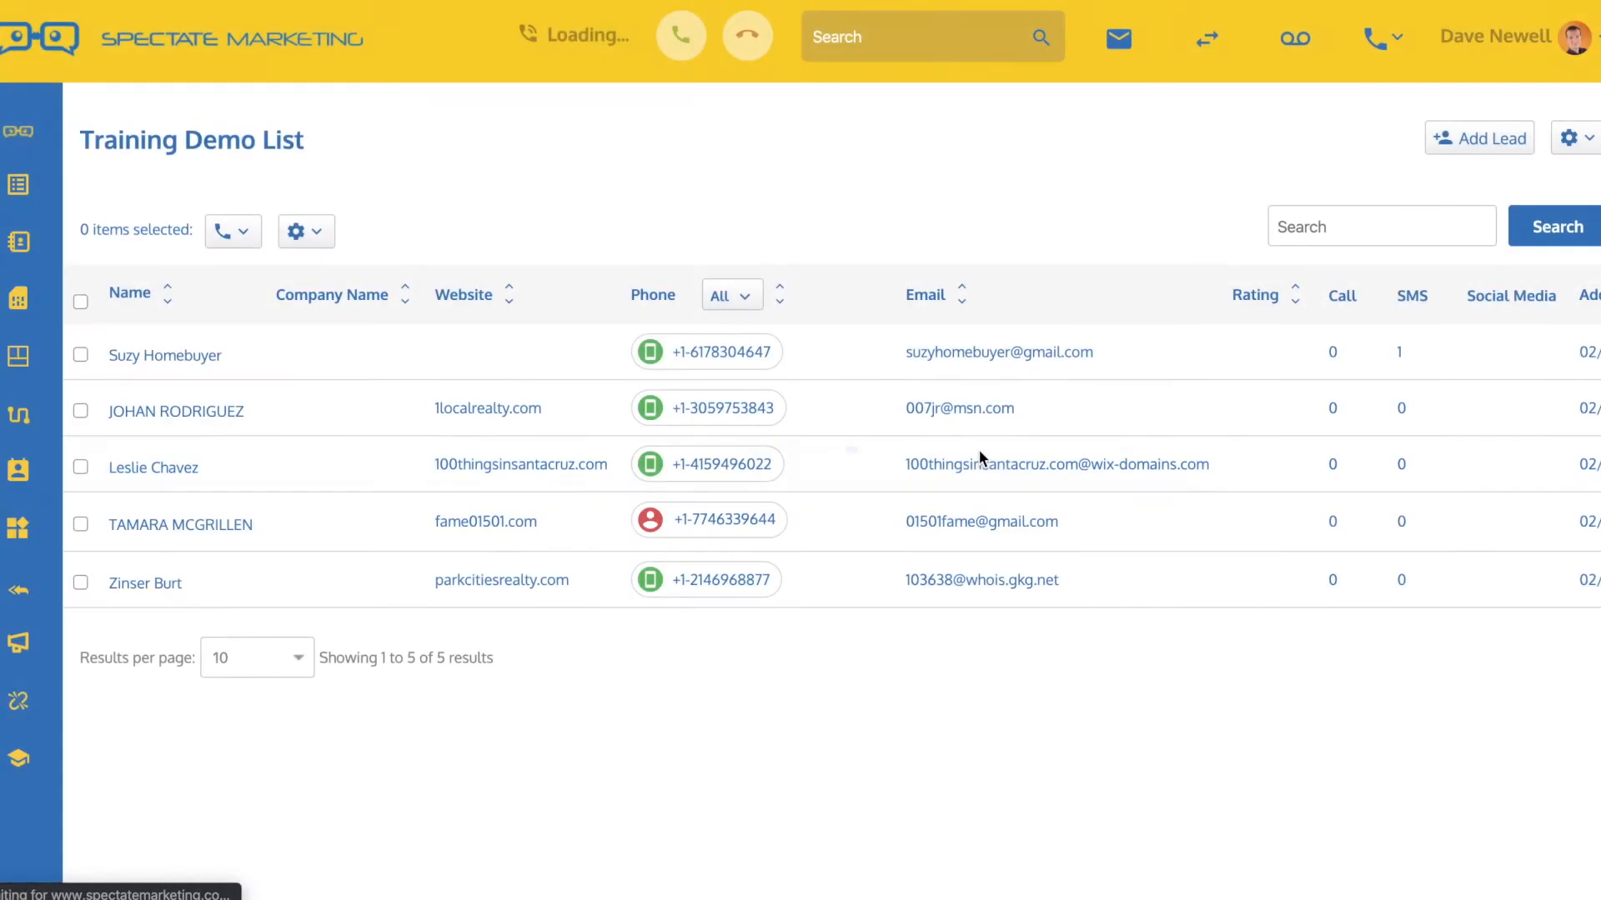
left_click(718, 357)
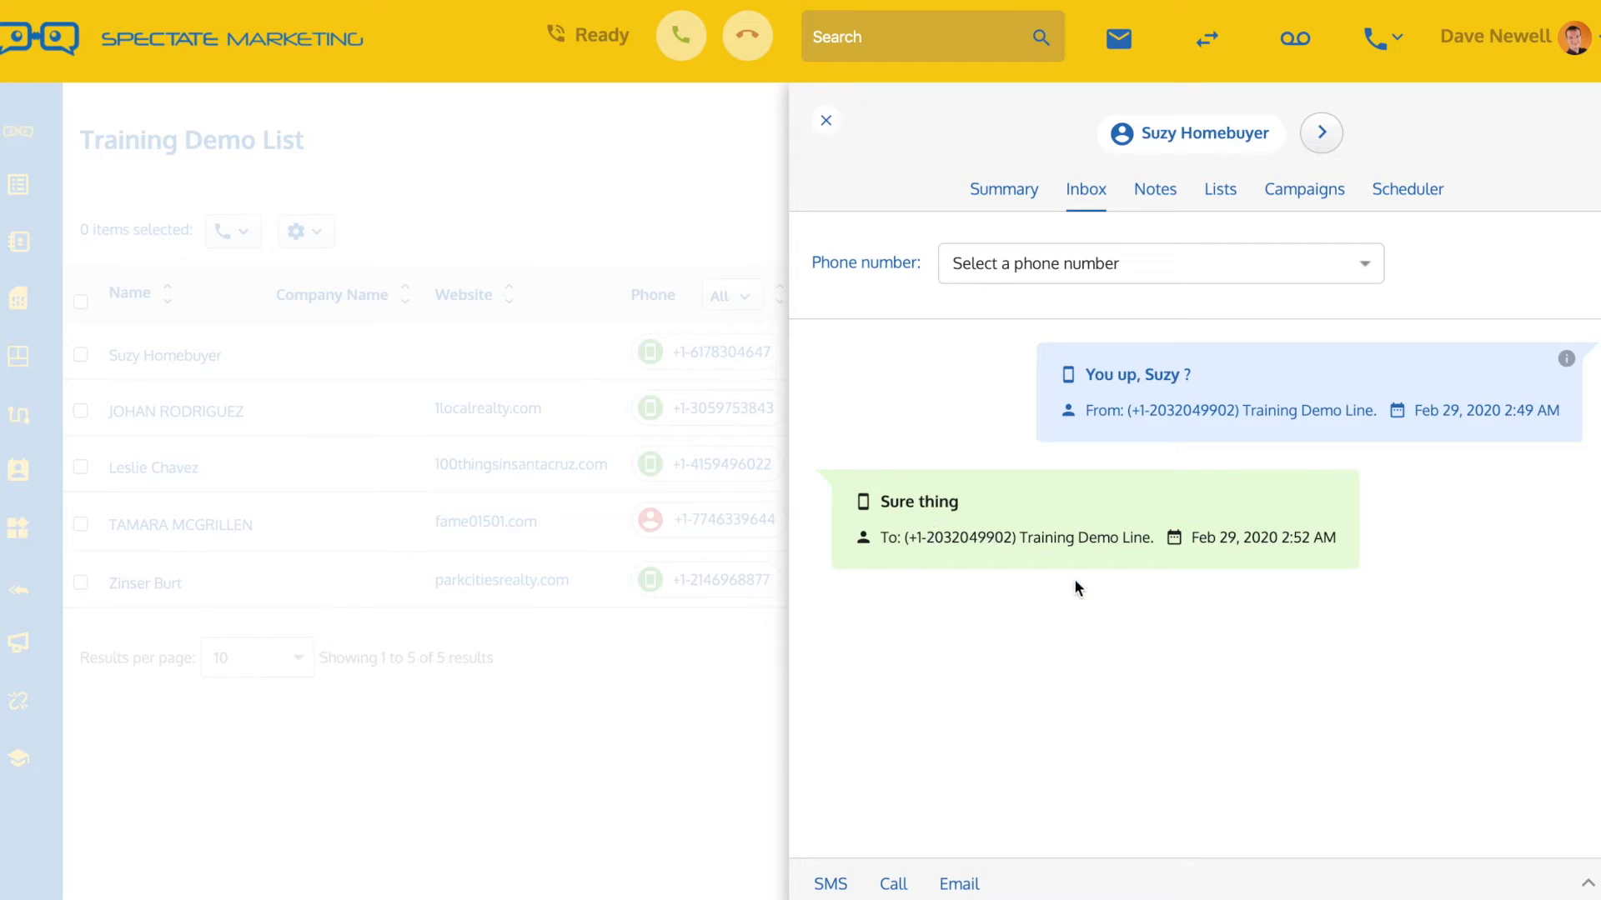
- Place a browser call to the lead from Training Demo Line
left_click(892, 882)
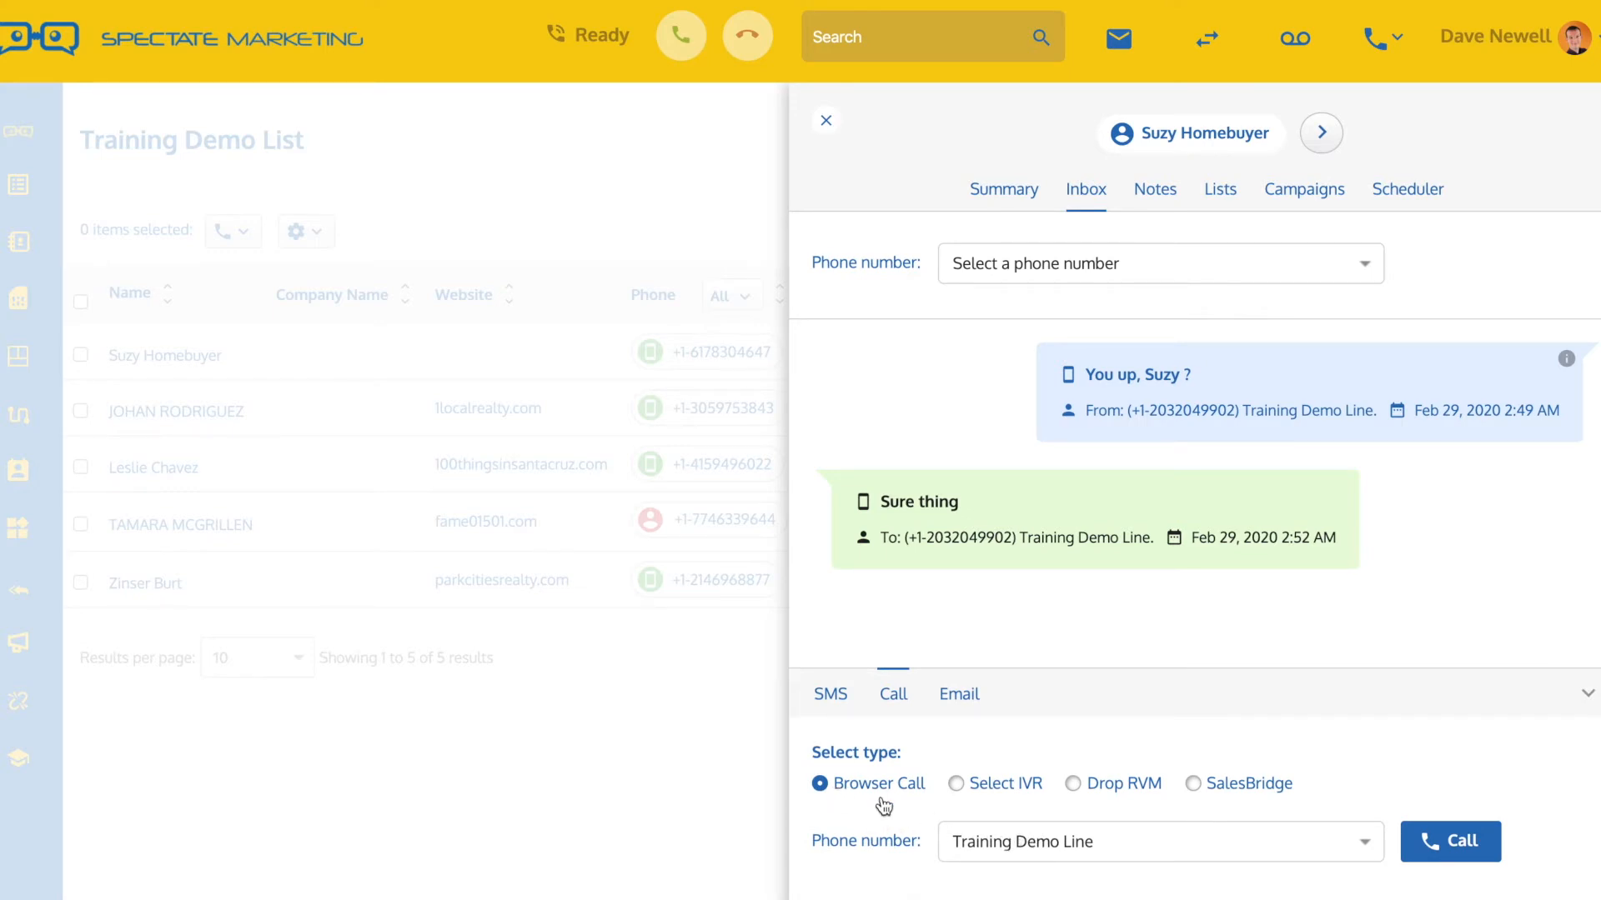
left_click(1032, 846)
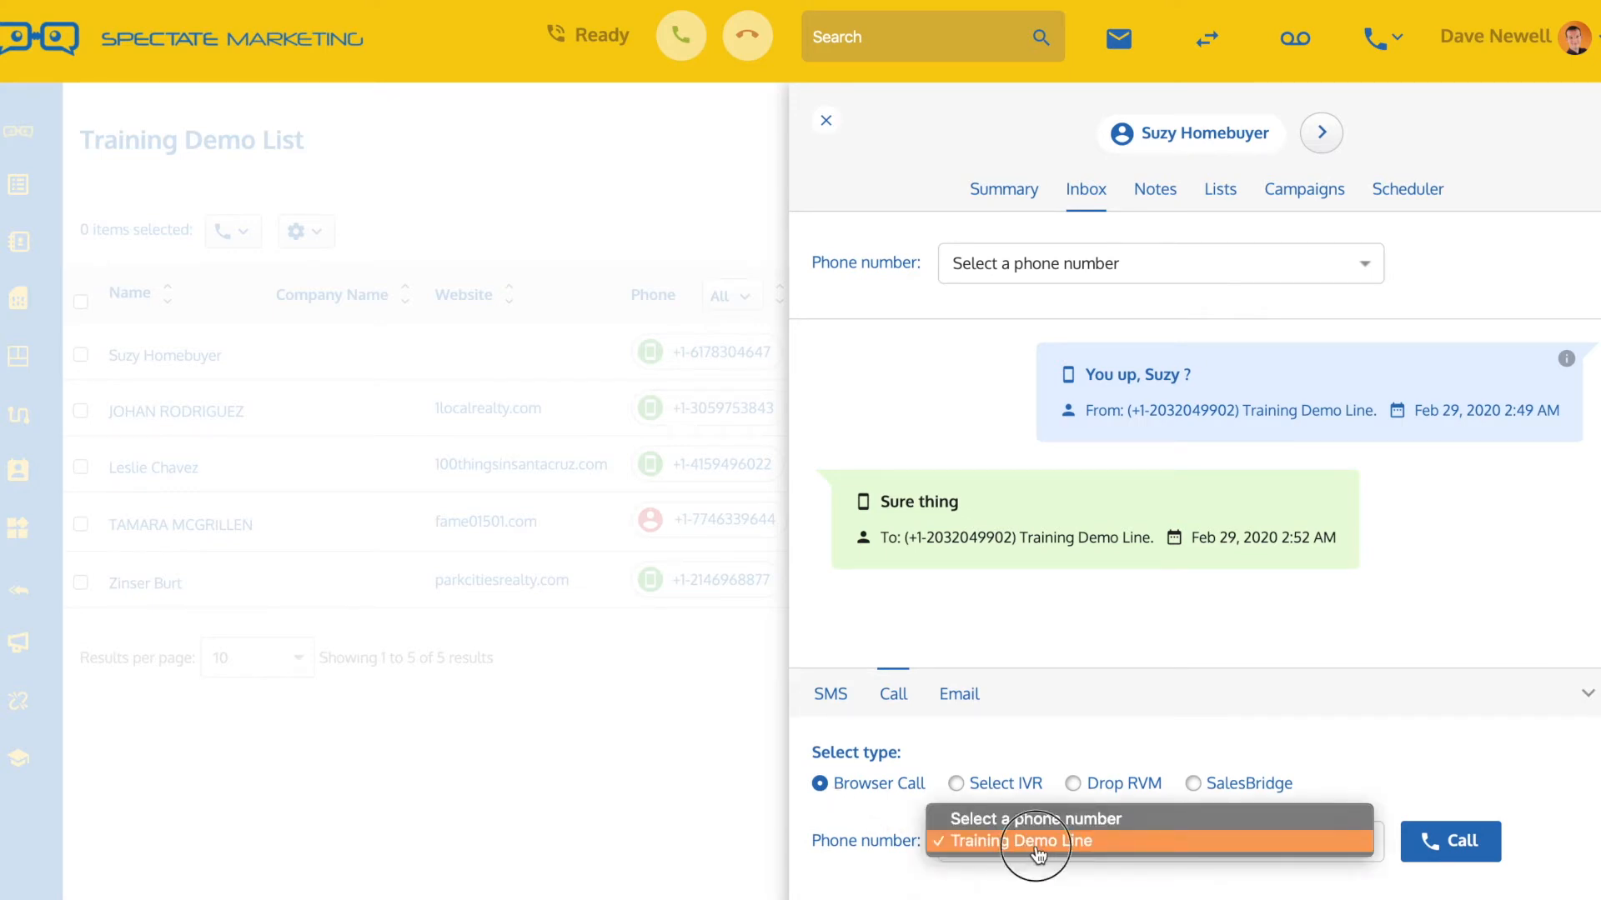
left_click(1032, 844)
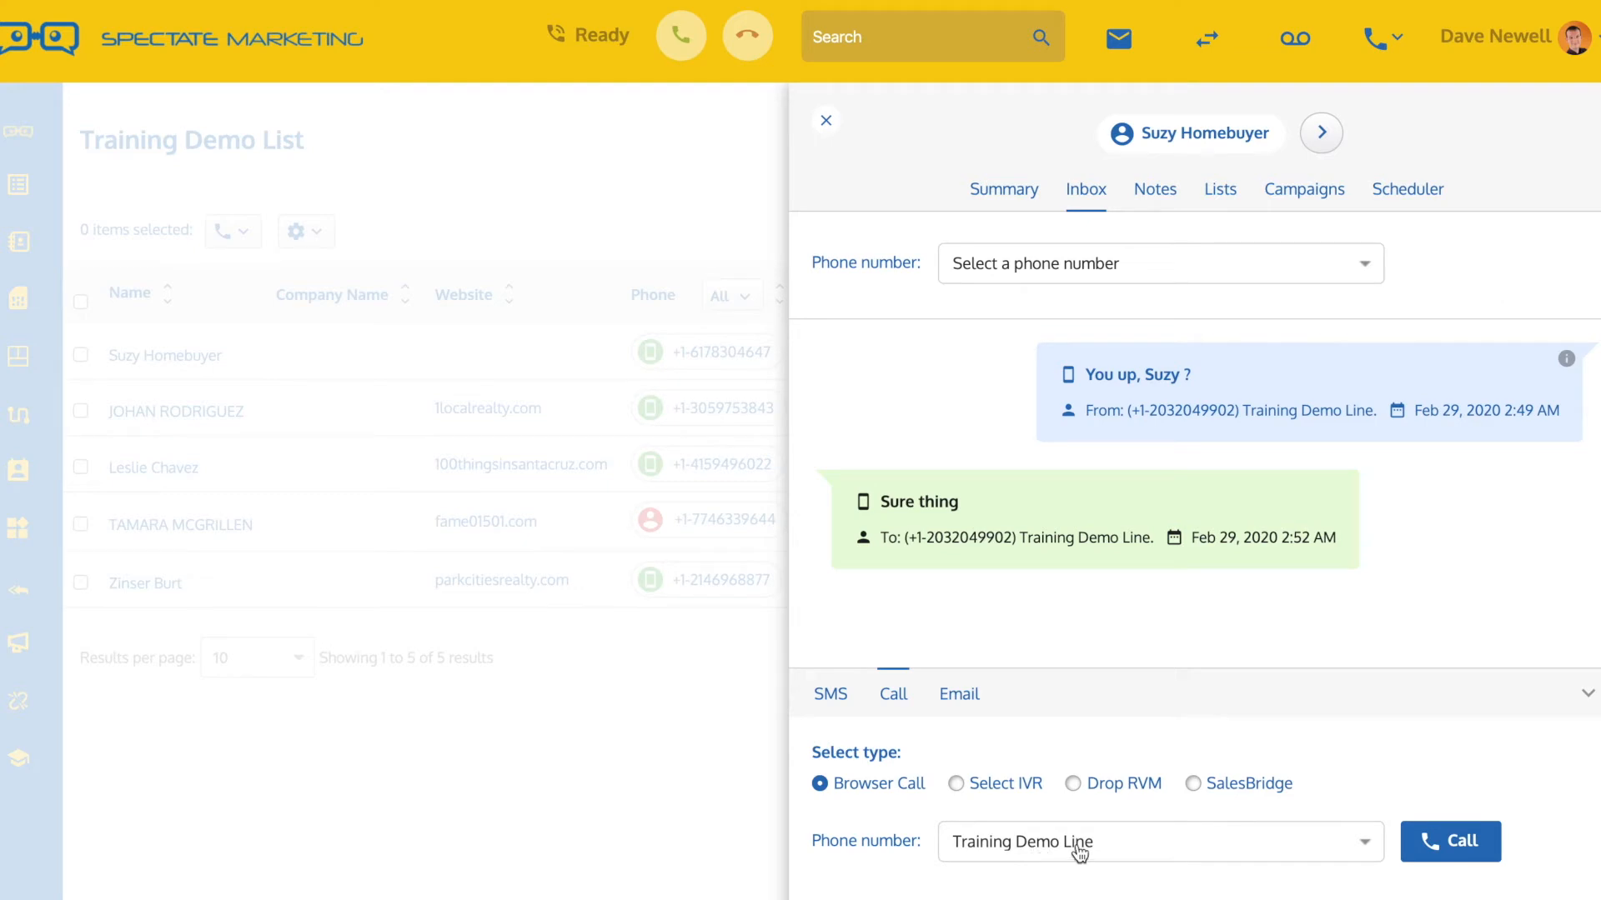
left_click(1479, 847)
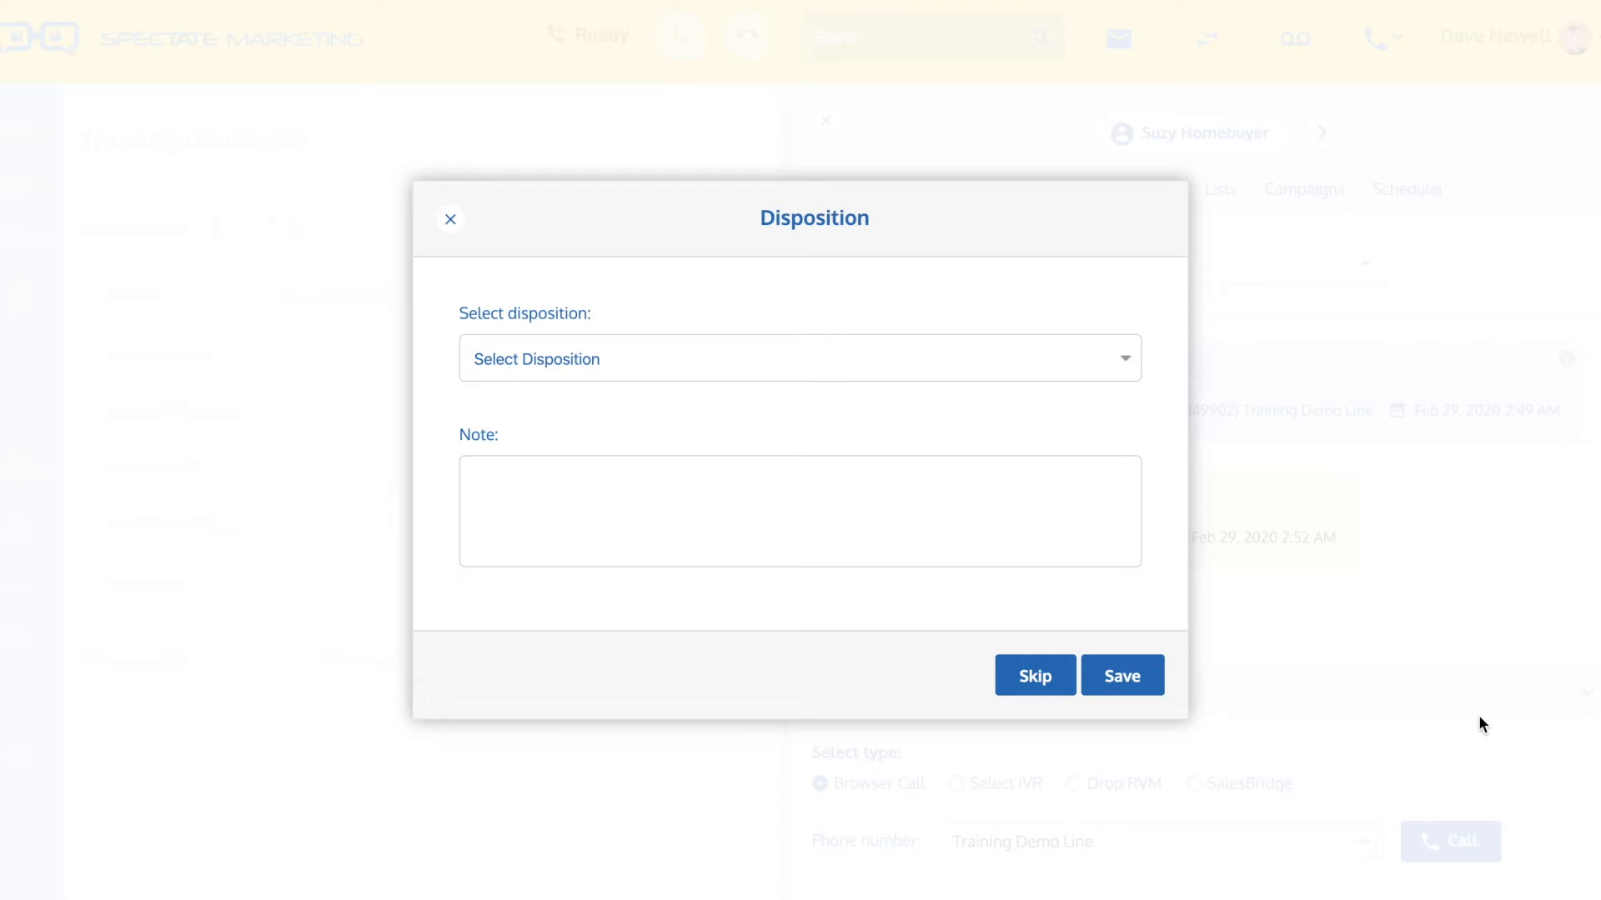
- Record the call's disposition as Left a VM and save it without a note
left_click(1124, 361)
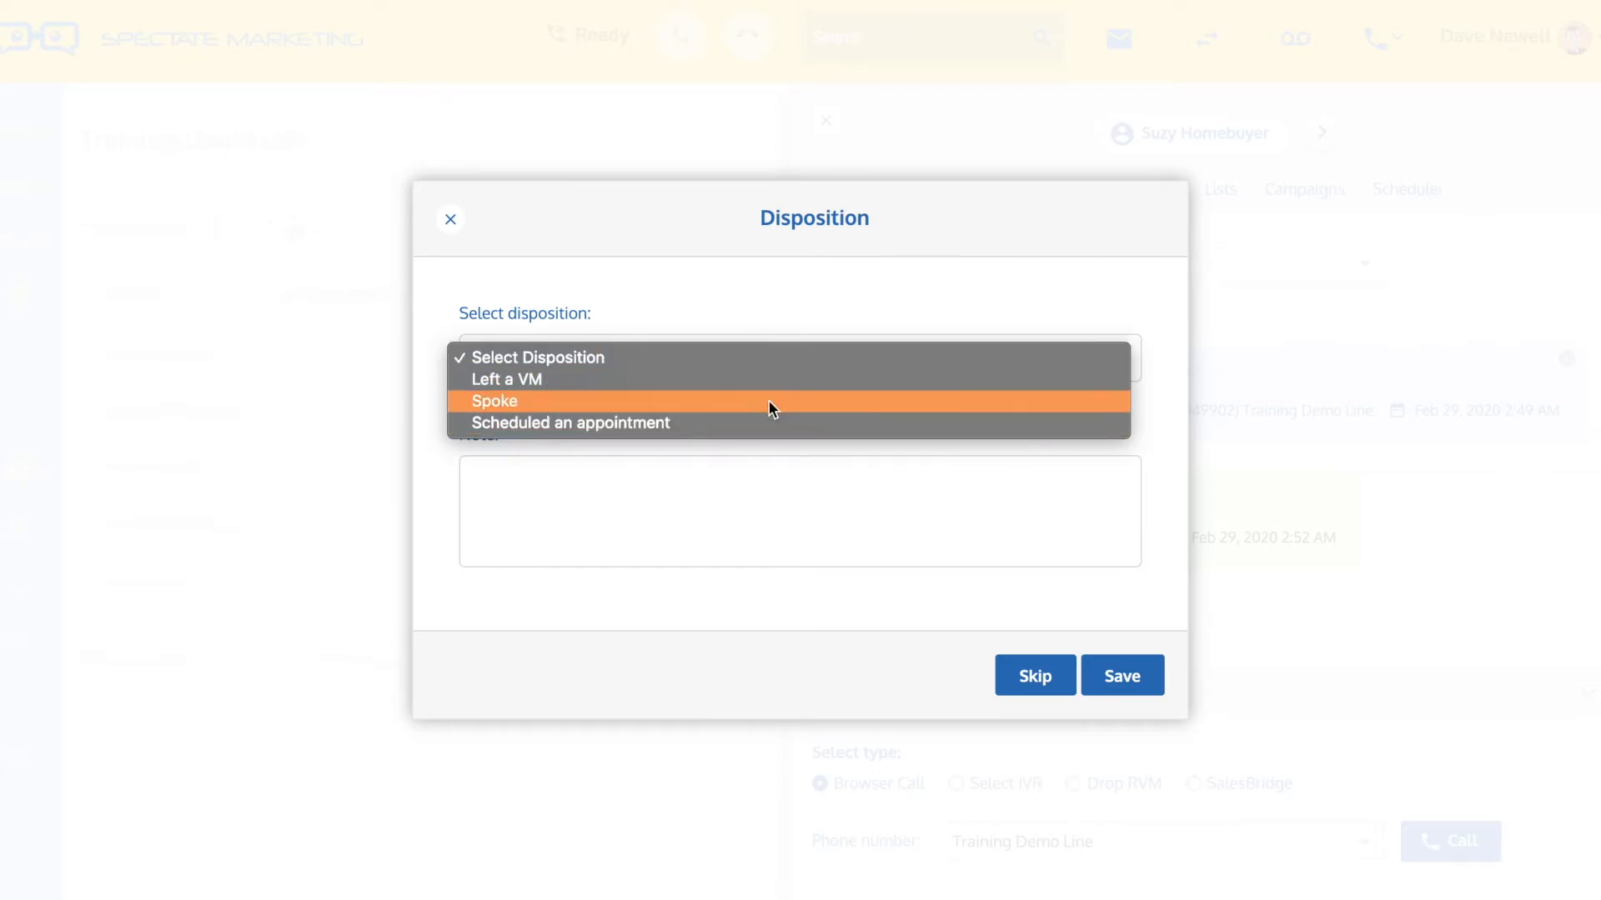
left_click(576, 377)
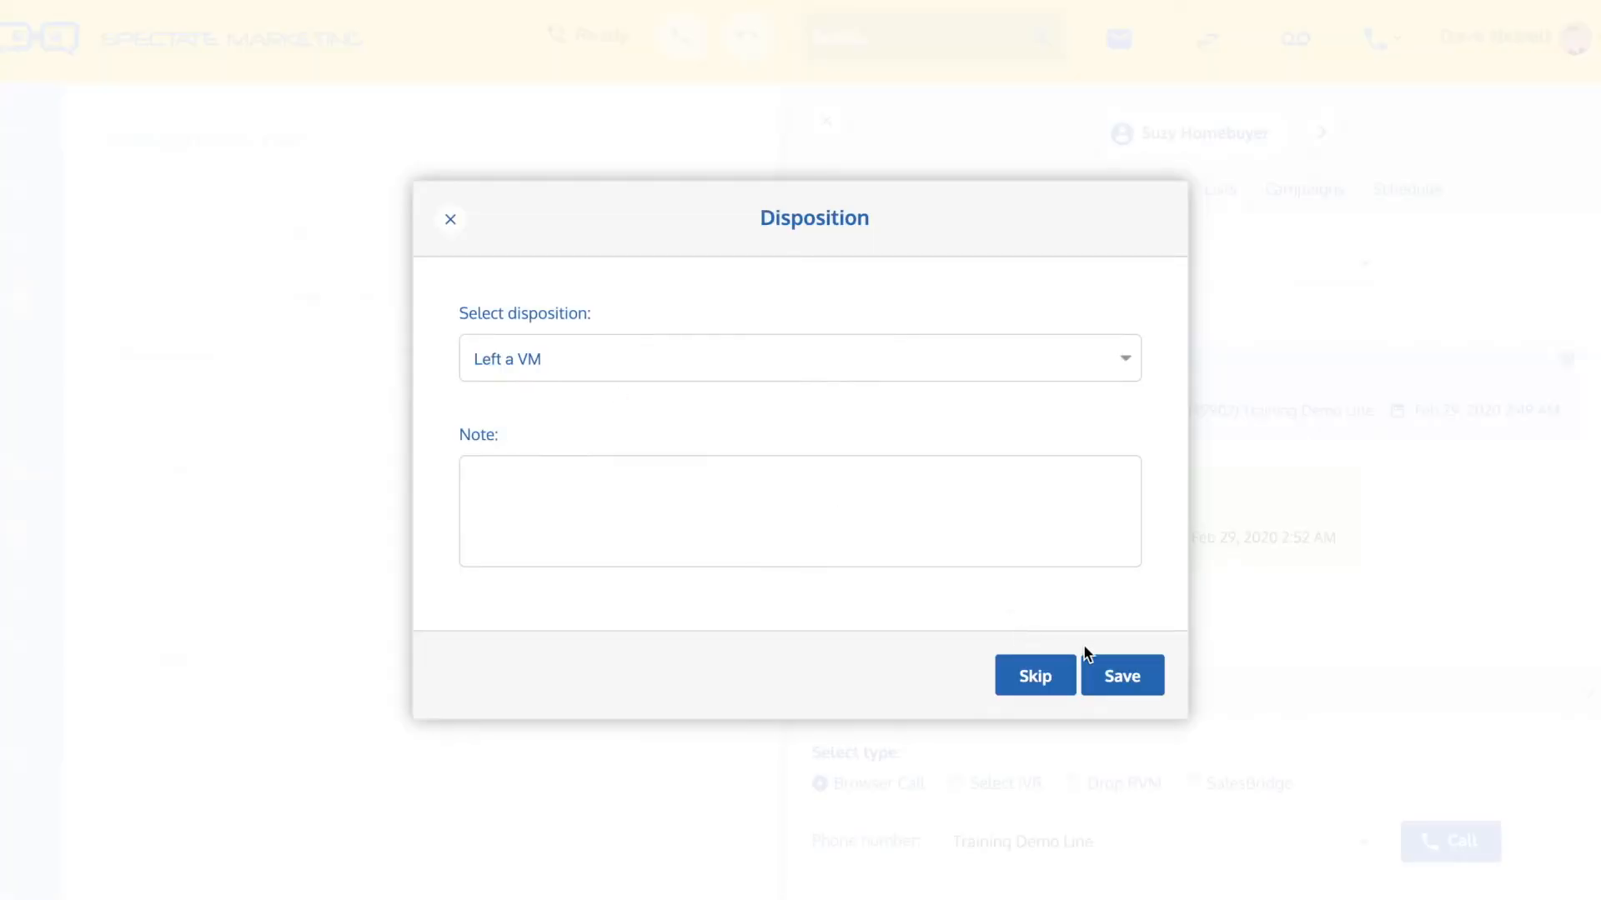
left_click(1121, 673)
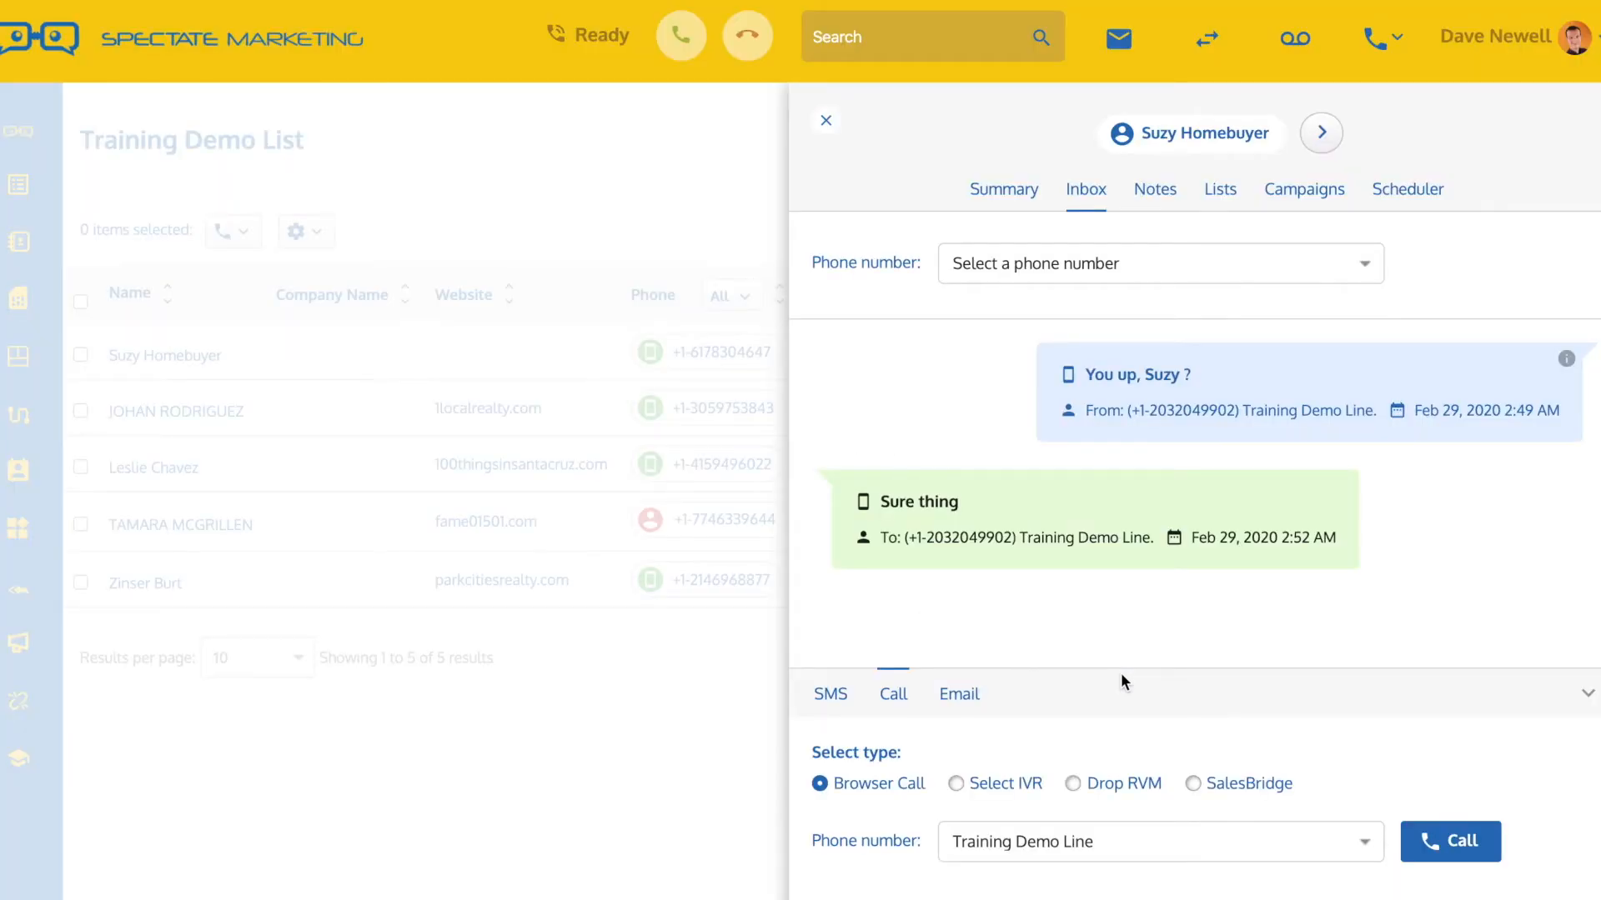
- Examine the Select IVR and Drop RVM call types and the IVR and RVM choices they offer
left_click(955, 785)
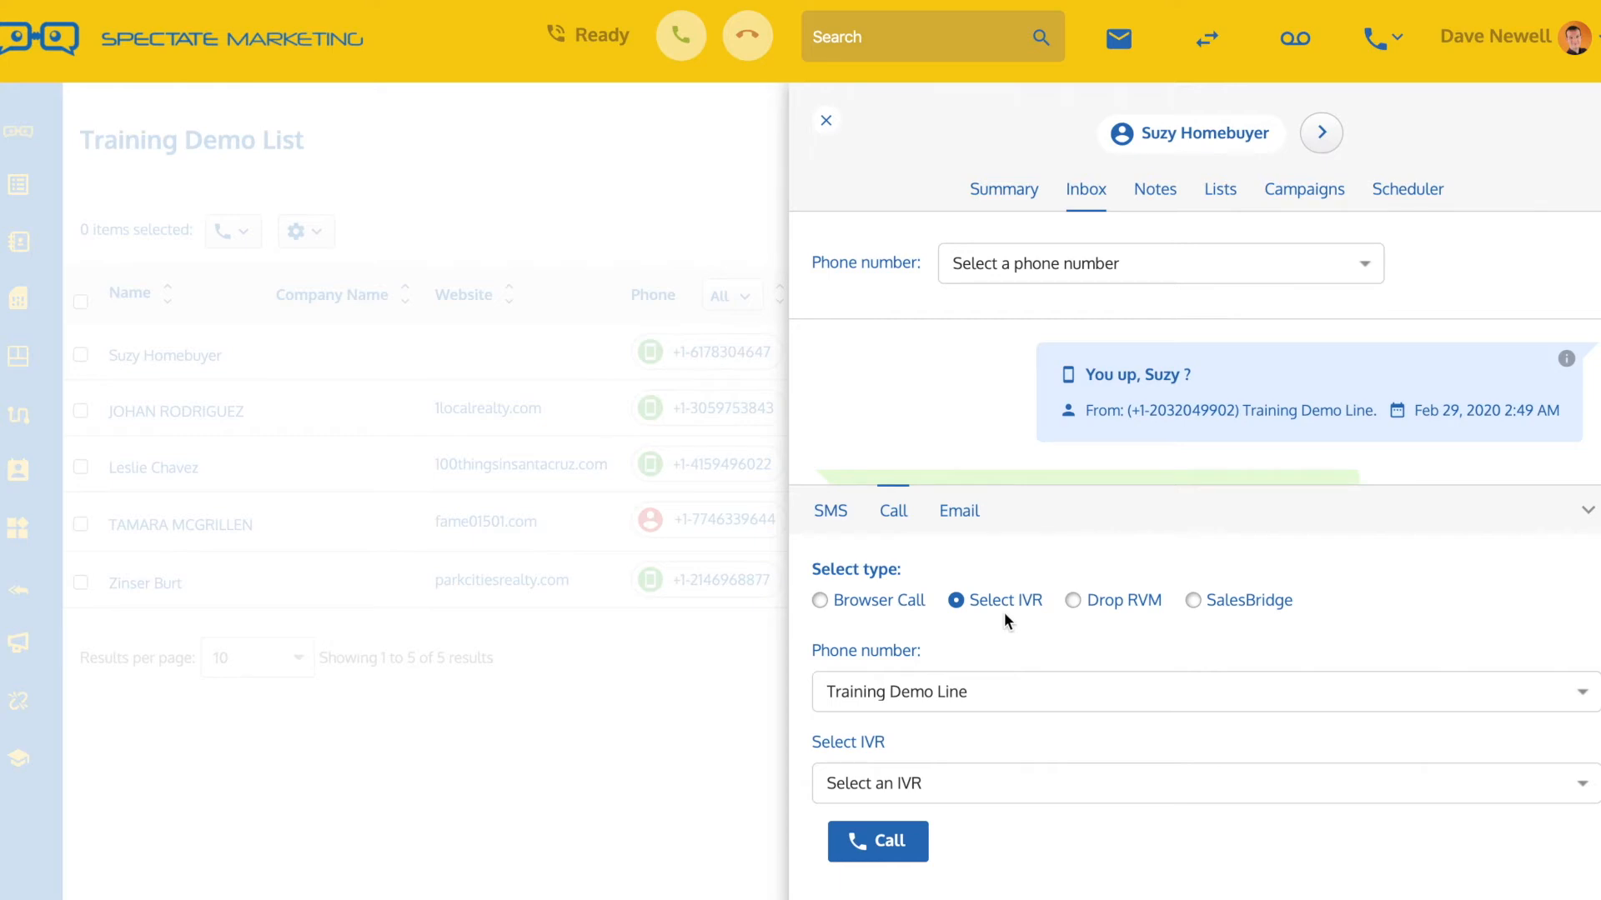
left_click(923, 782)
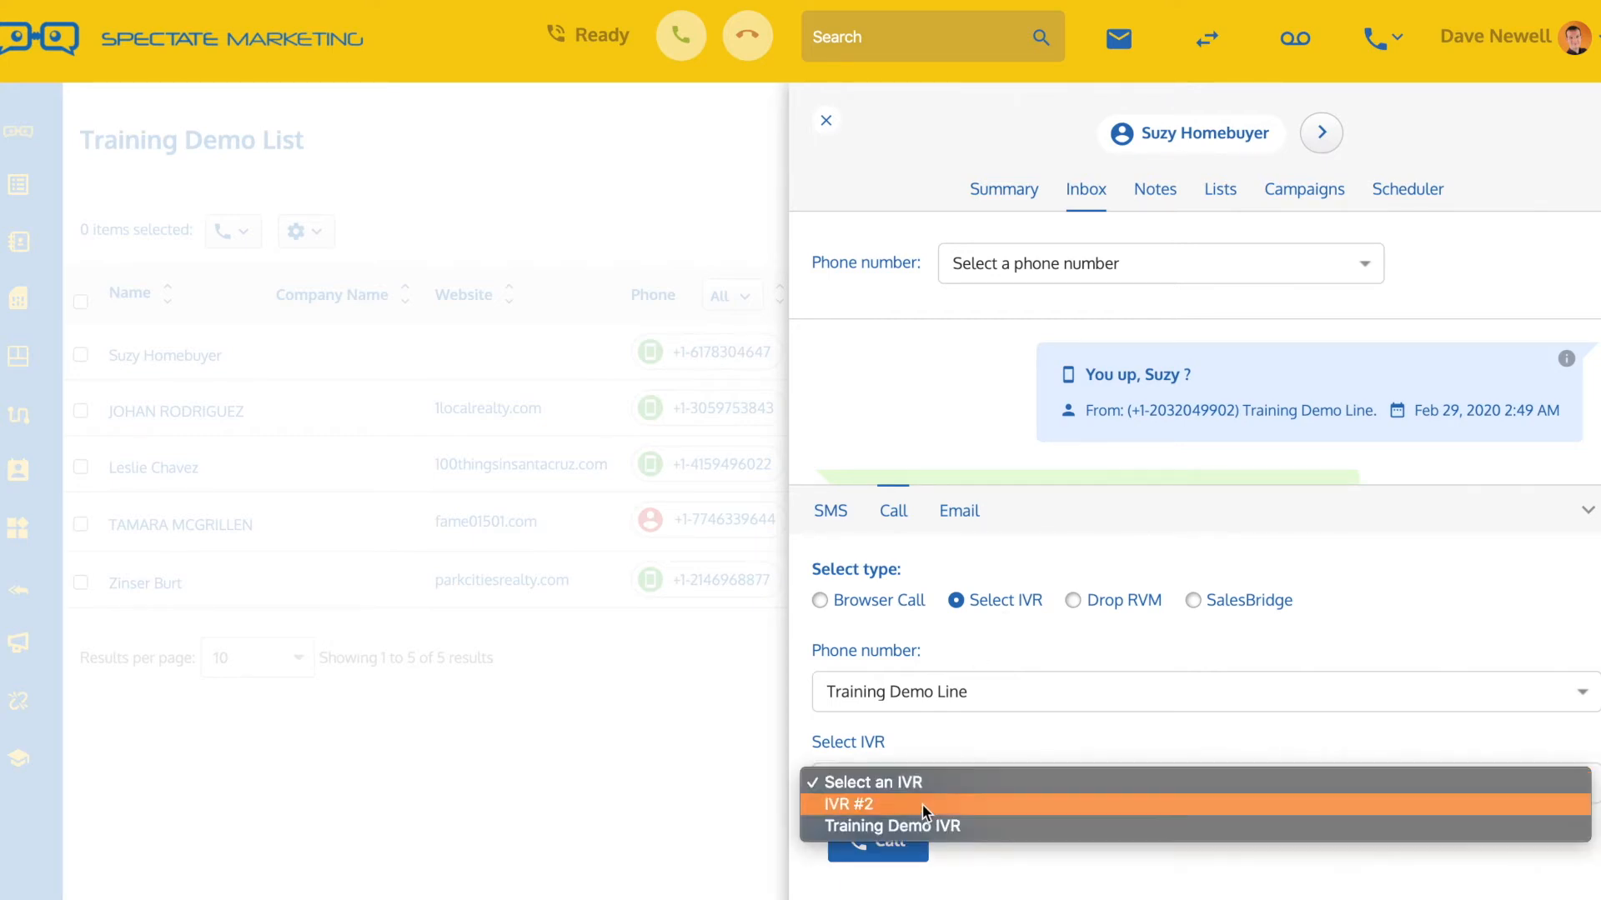
left_click(955, 780)
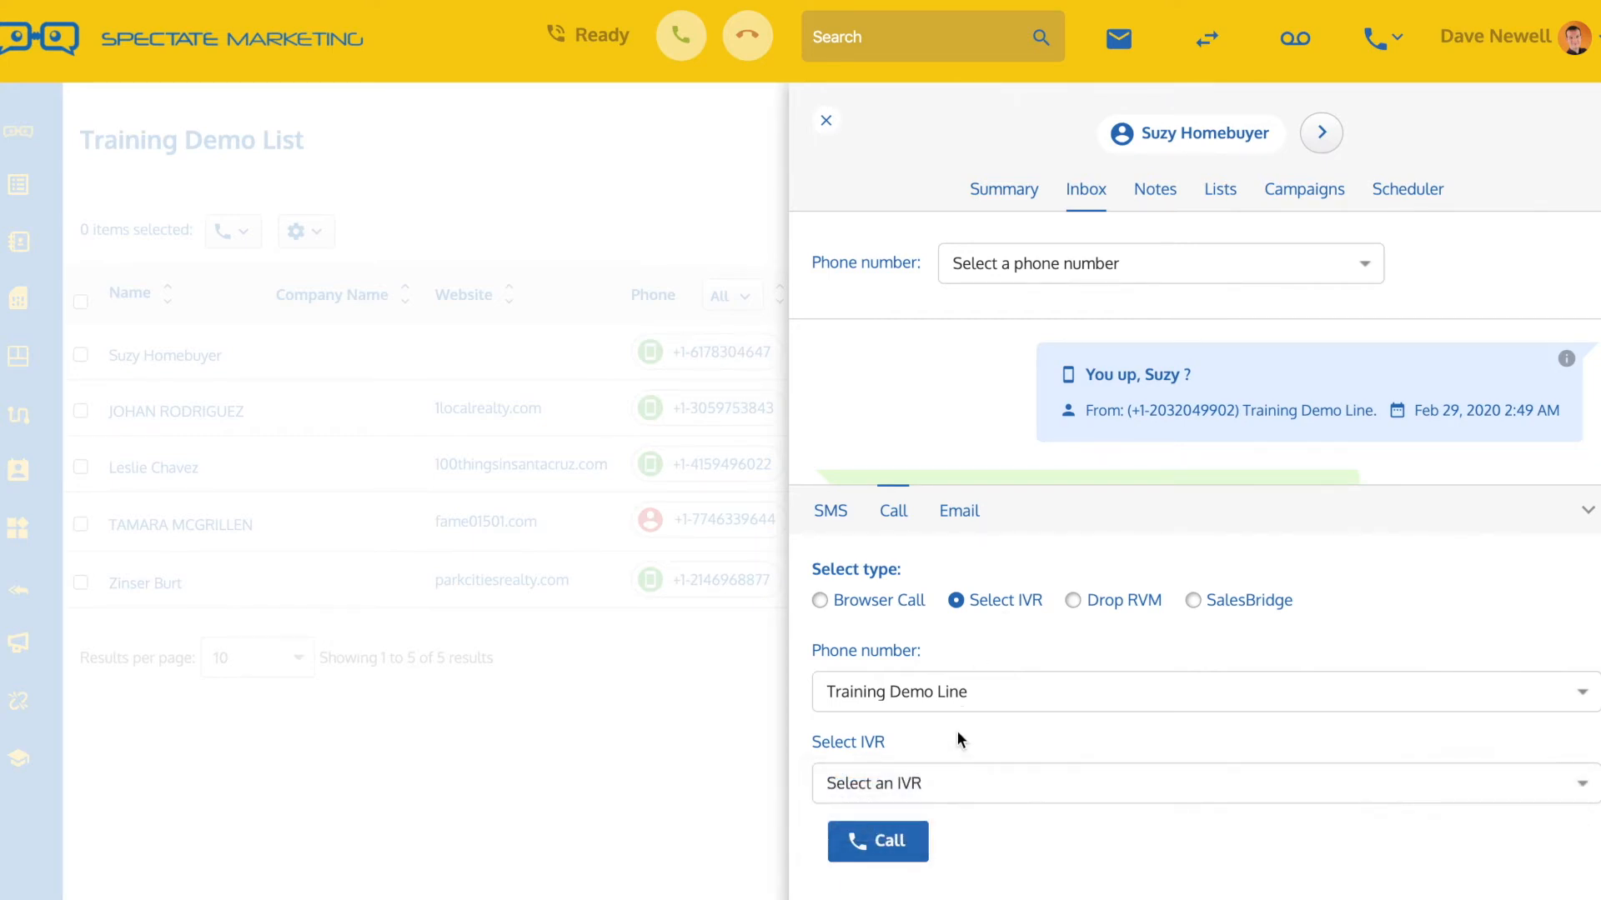
left_click(1075, 601)
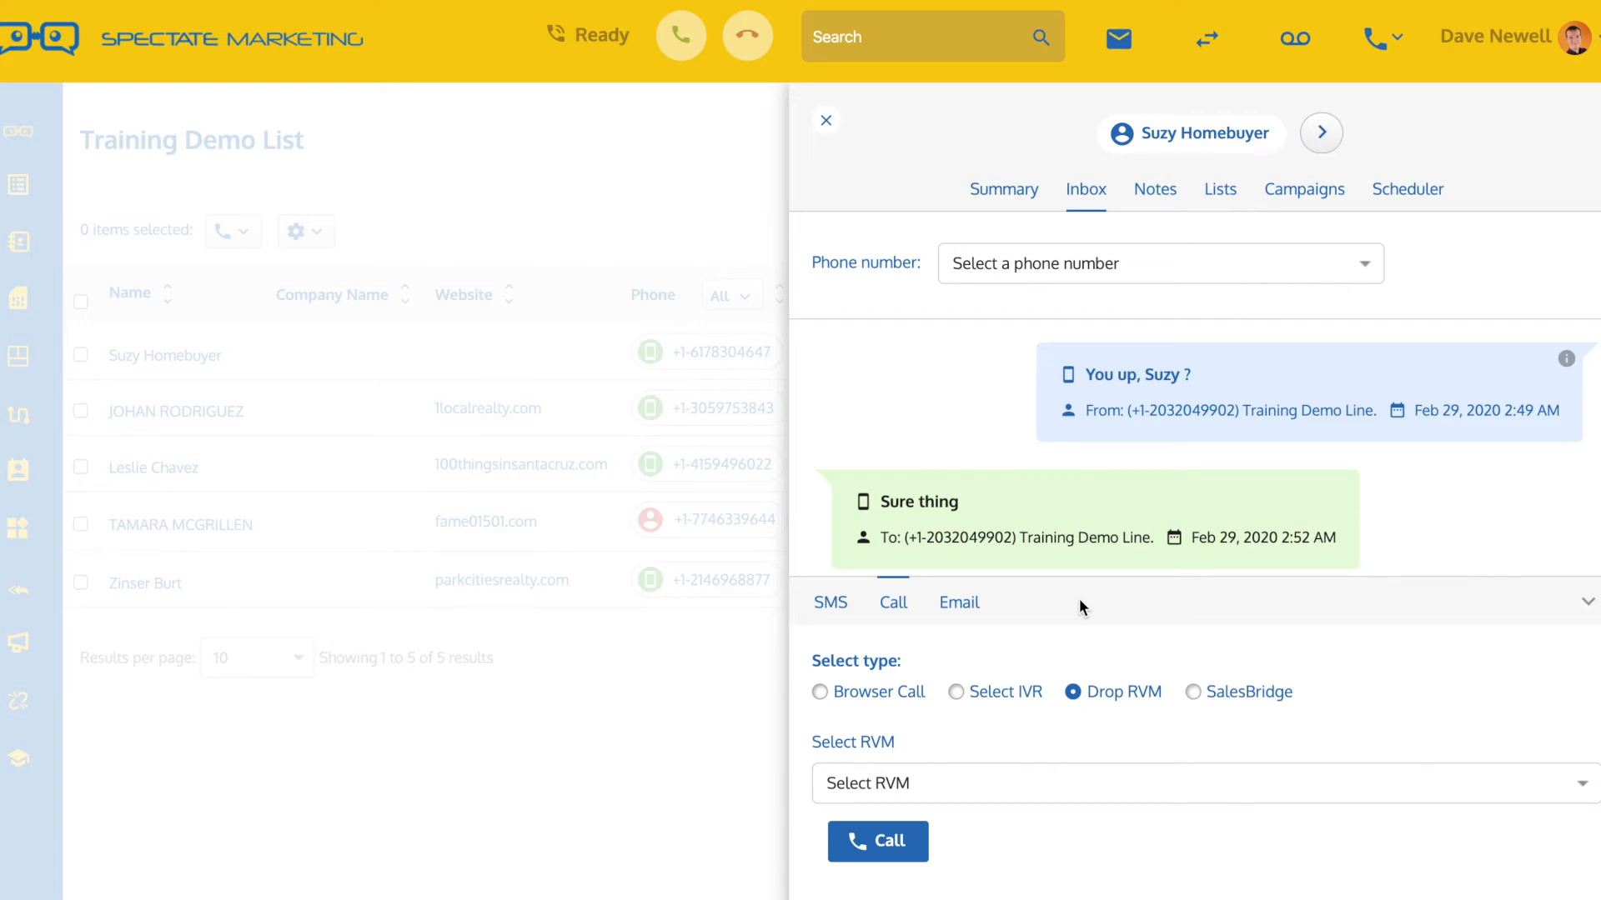
left_click(961, 772)
left_click(964, 739)
- Email the lead with the subject "Test email" and the body "Hey [fname] here's an email", inserting the first name as a keyword
left_click(967, 609)
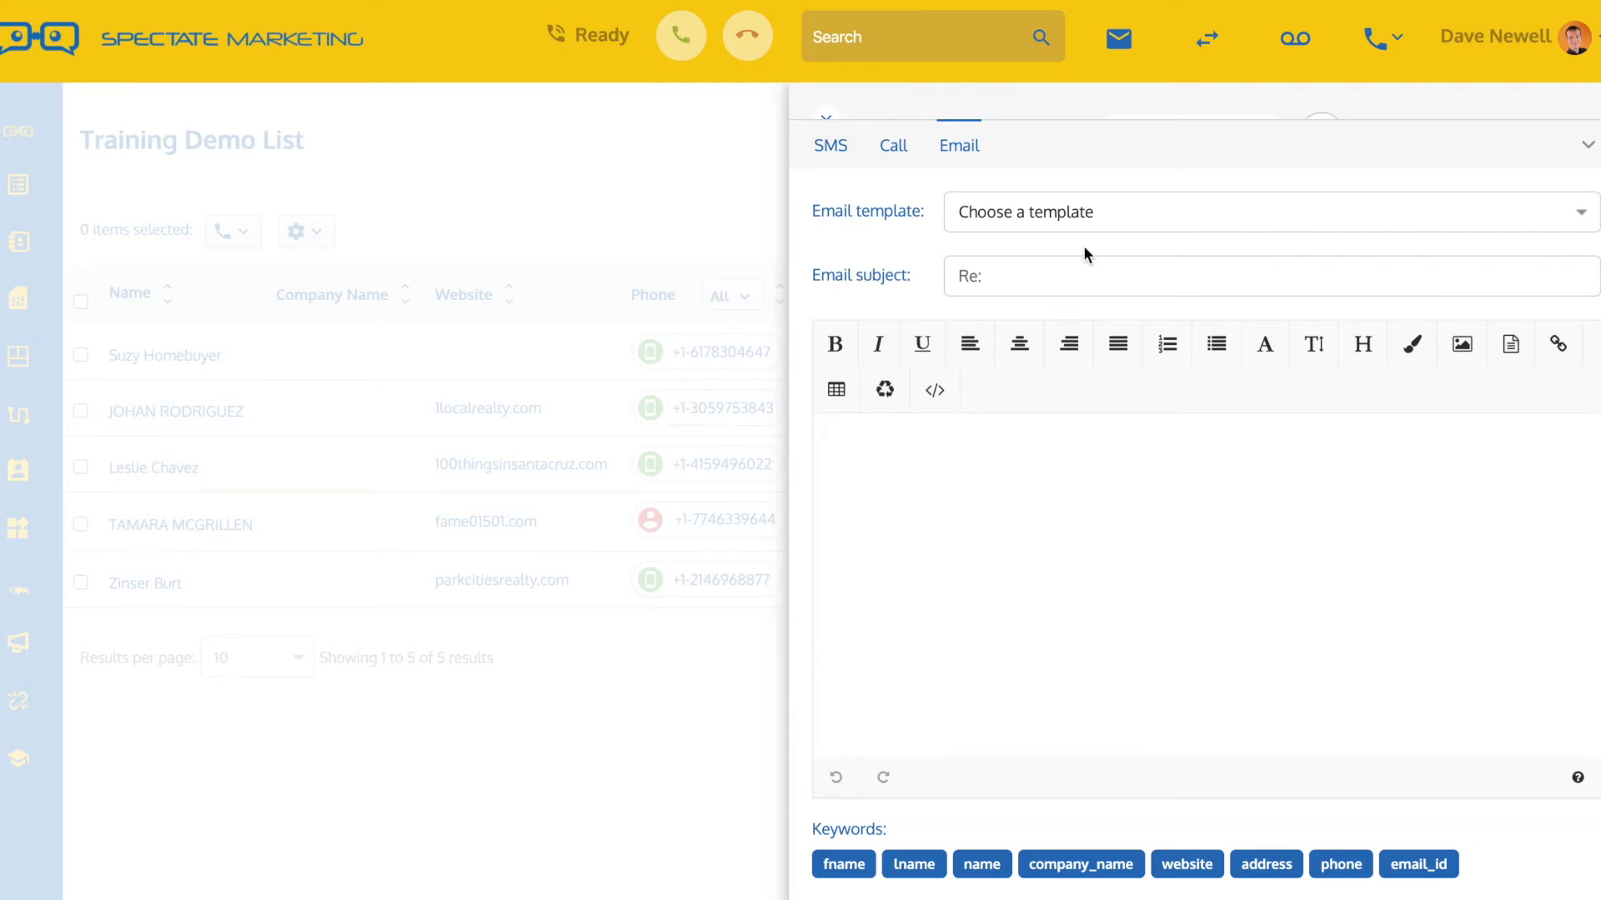
left_click(999, 273)
type("Test email")
left_click(928, 491)
type("Hey")
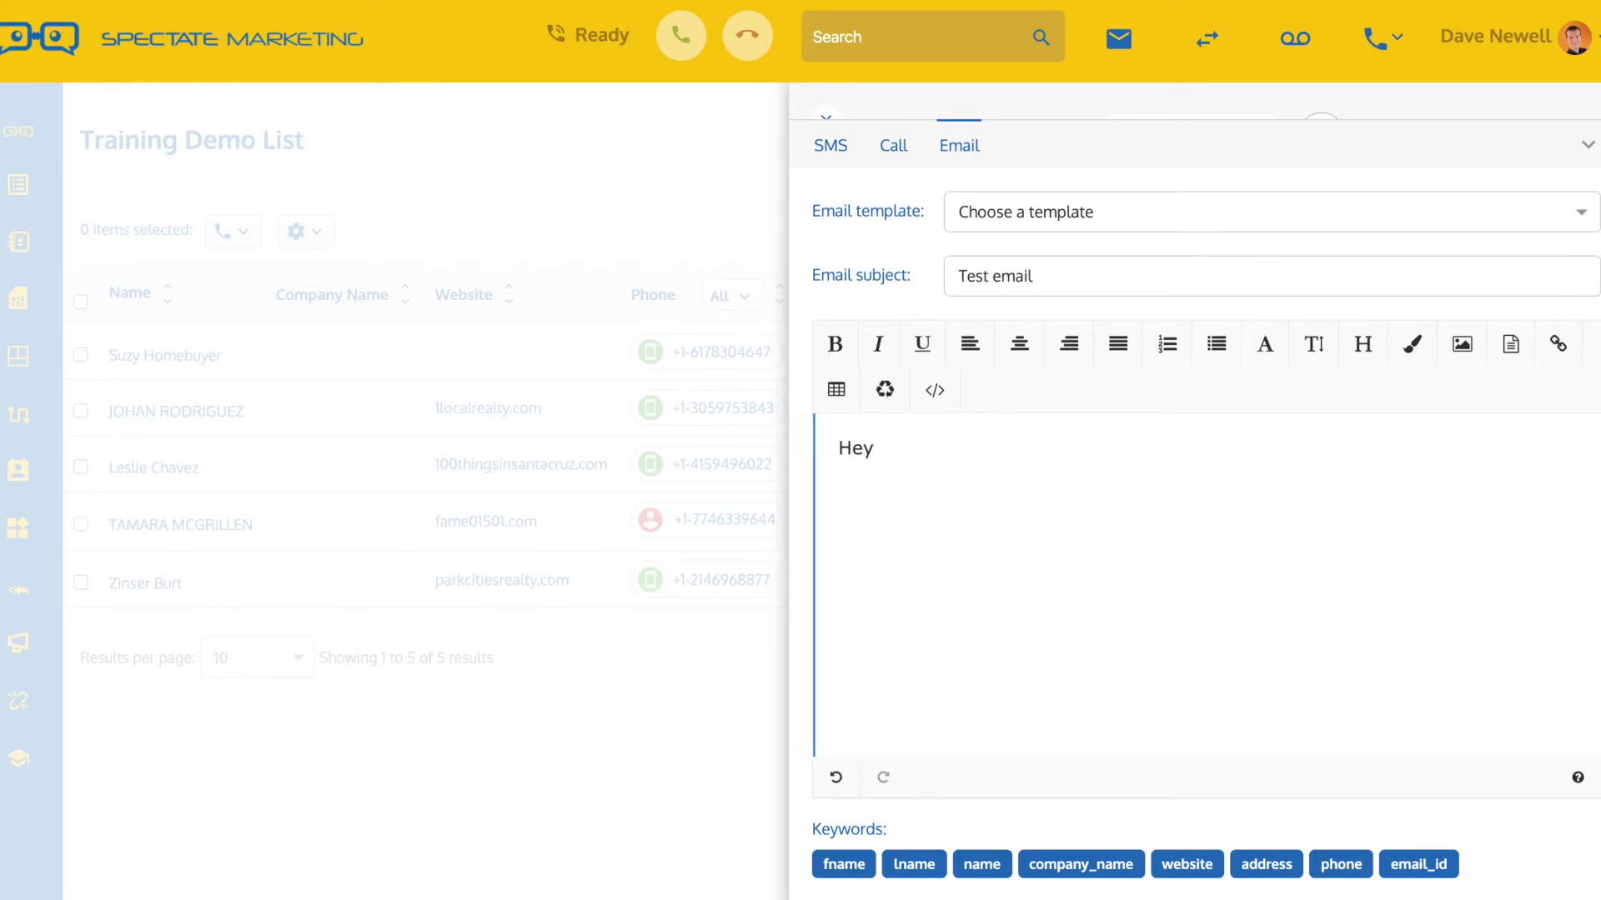
left_click(843, 863)
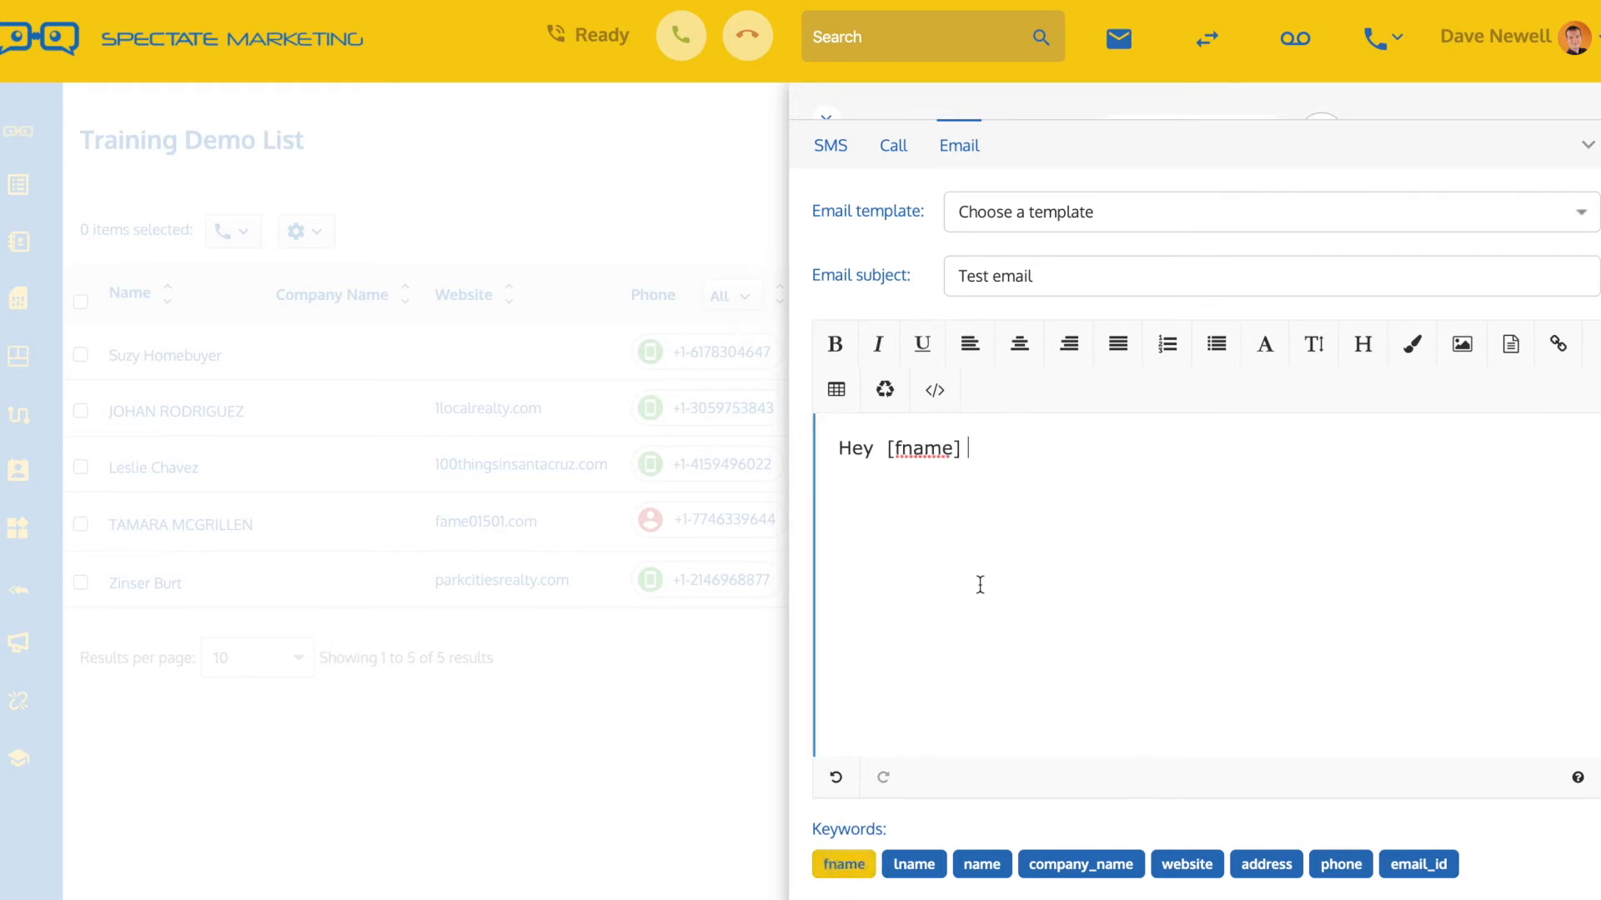
type("here's an emai")
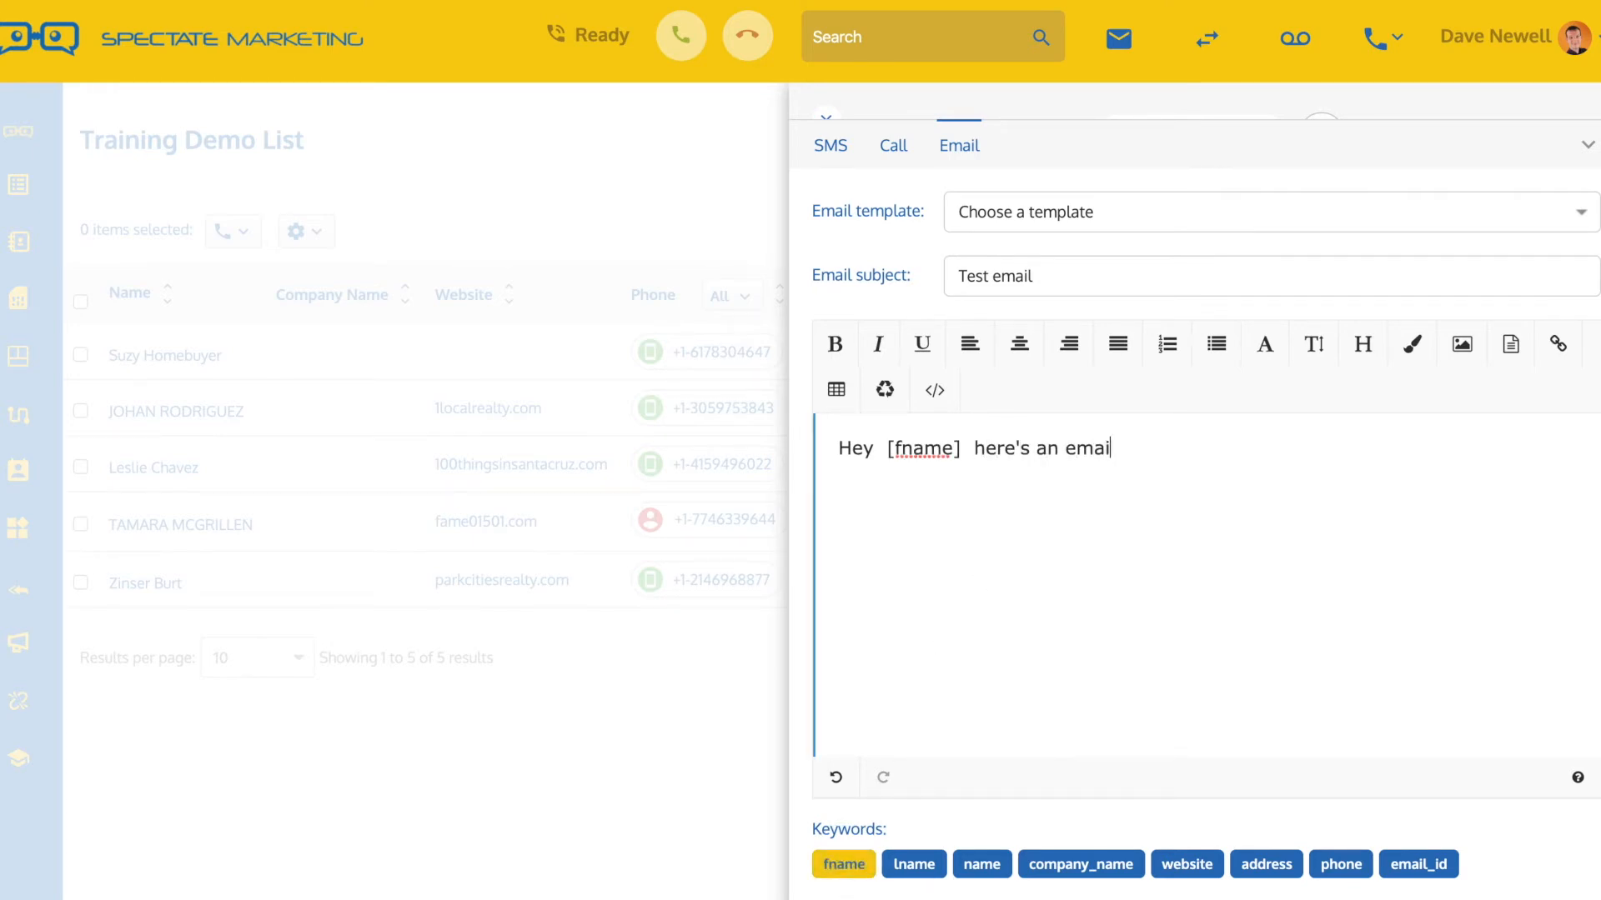
type("l")
scroll(1101, 717, "down", 2)
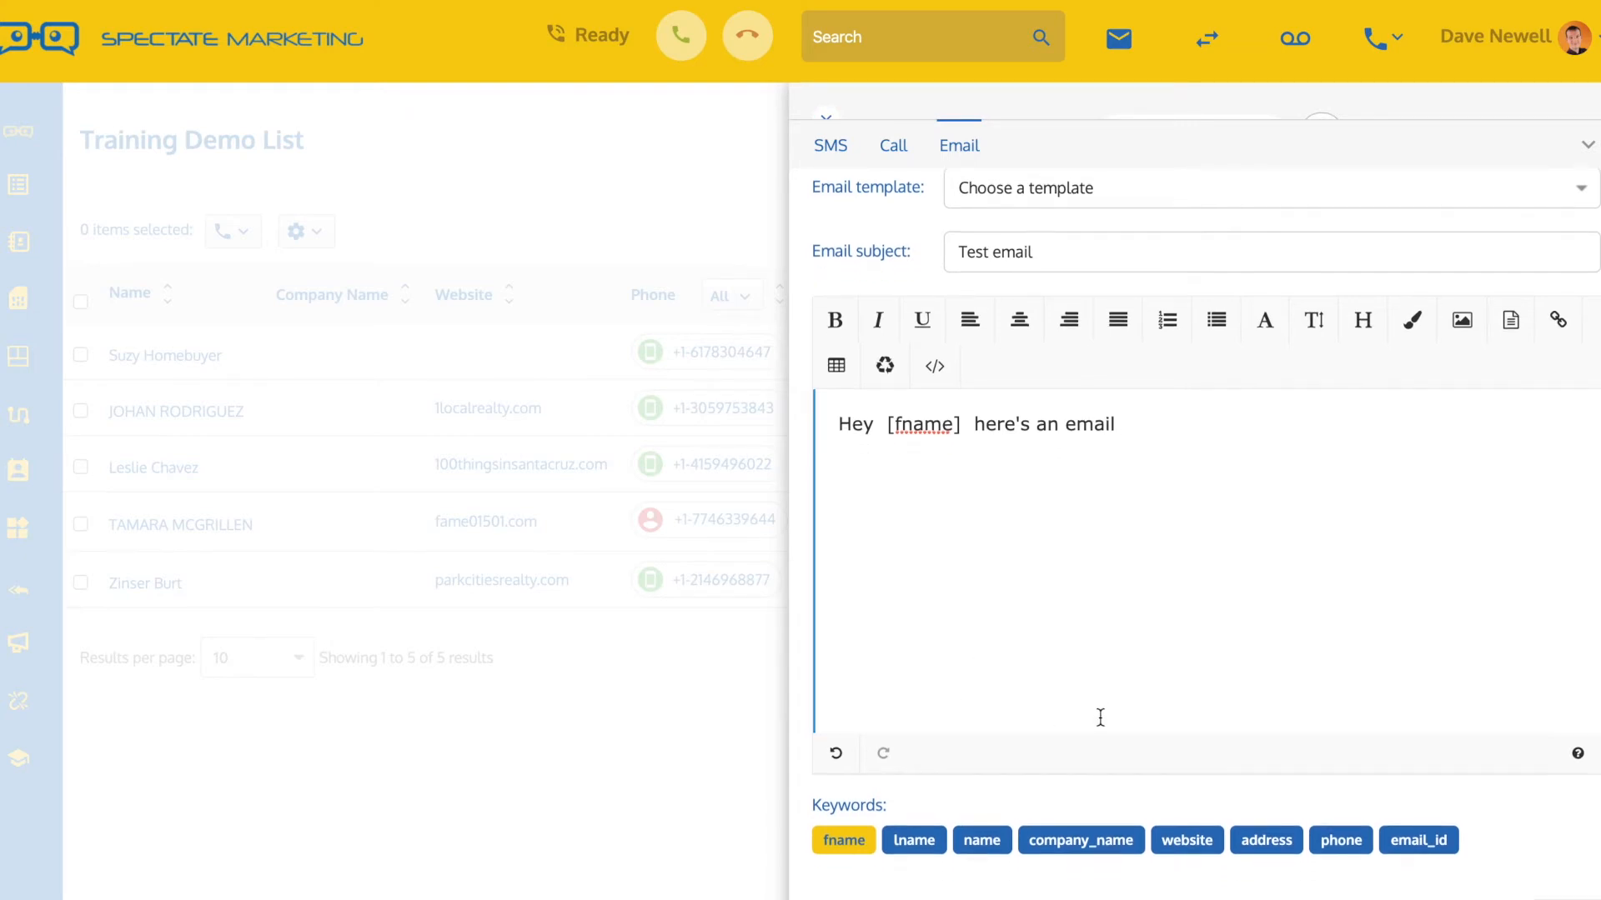
scroll(1101, 717, "down", 3)
left_click(1551, 844)
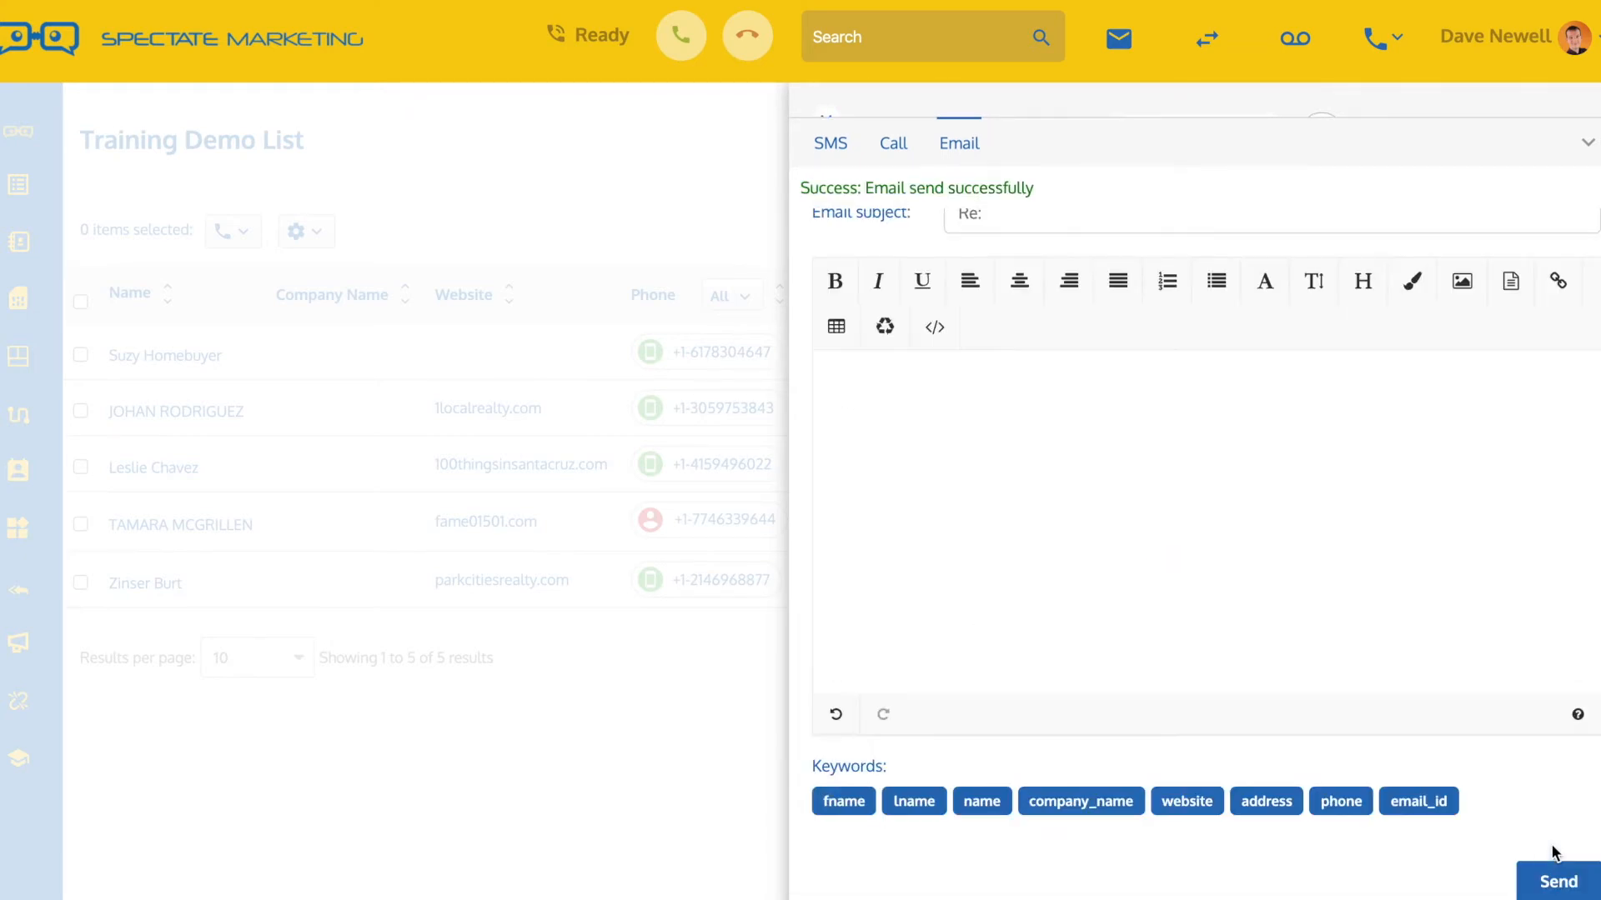
- Collapse the email composer and try the call recording, then reload and reopen the first lead's inbox to check for the sent email
scroll(1229, 497, "up", 3)
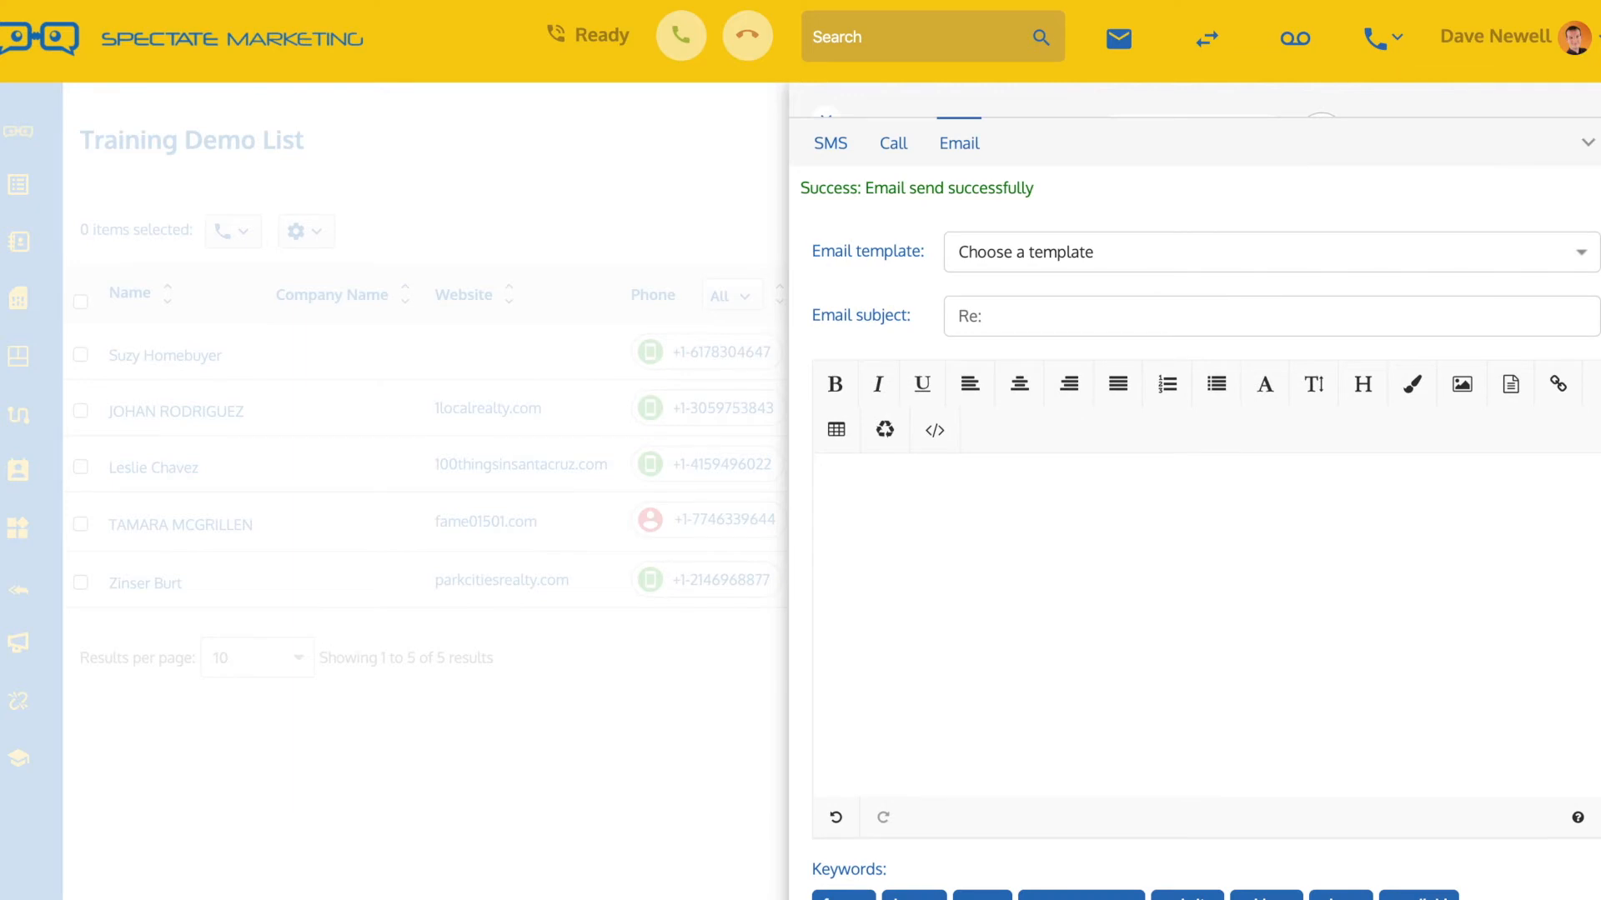
left_click(1587, 144)
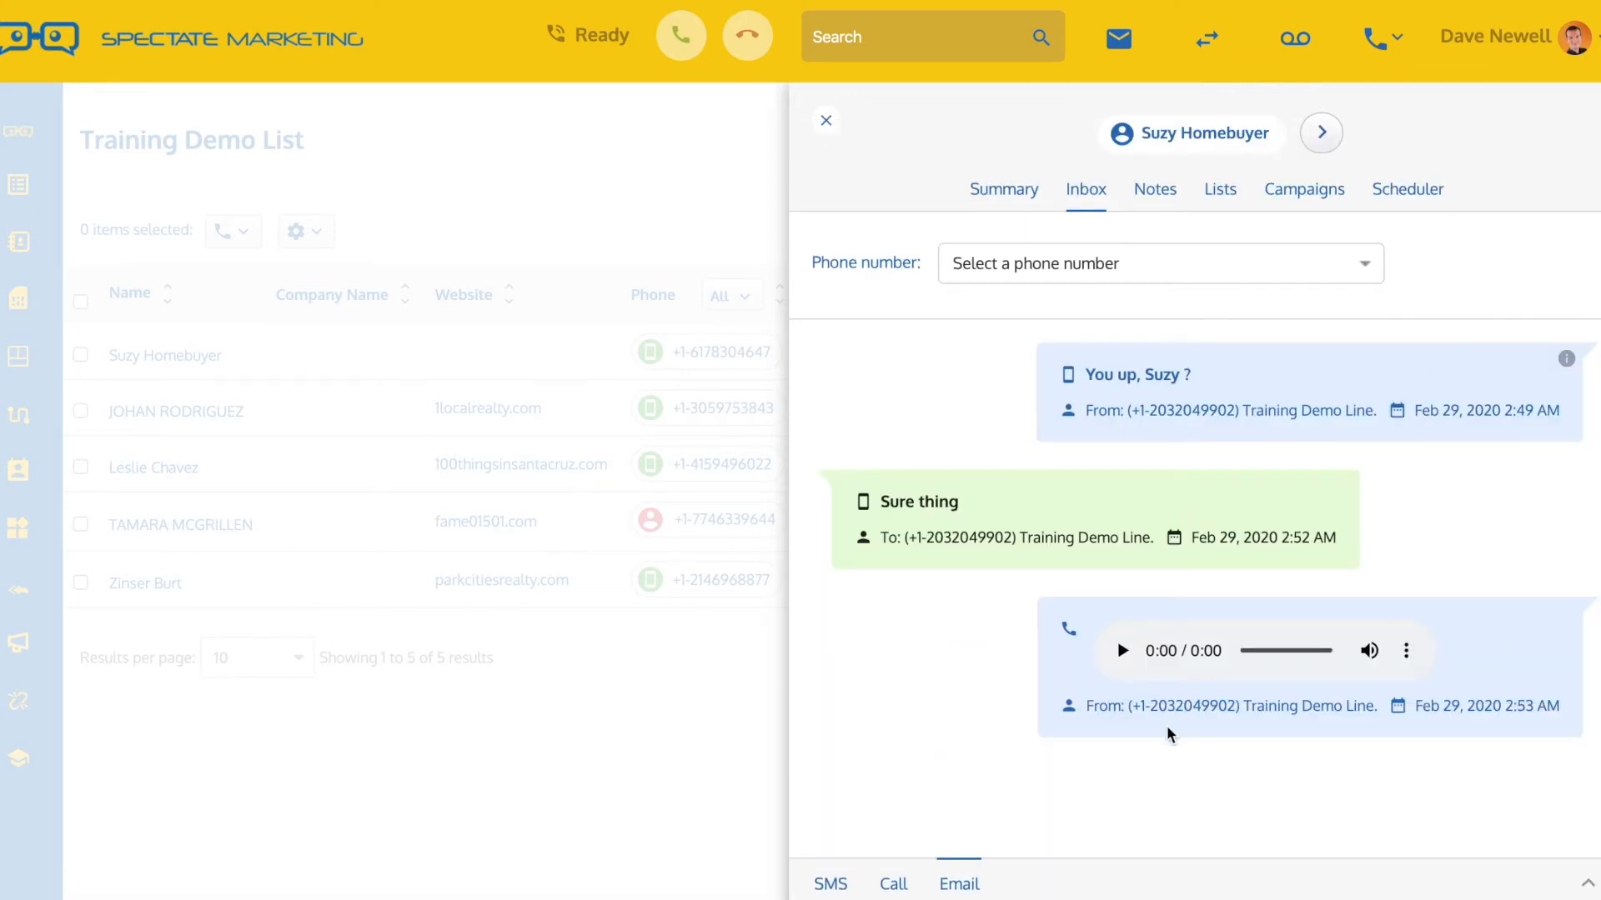
left_click(1123, 652)
key("super+r")
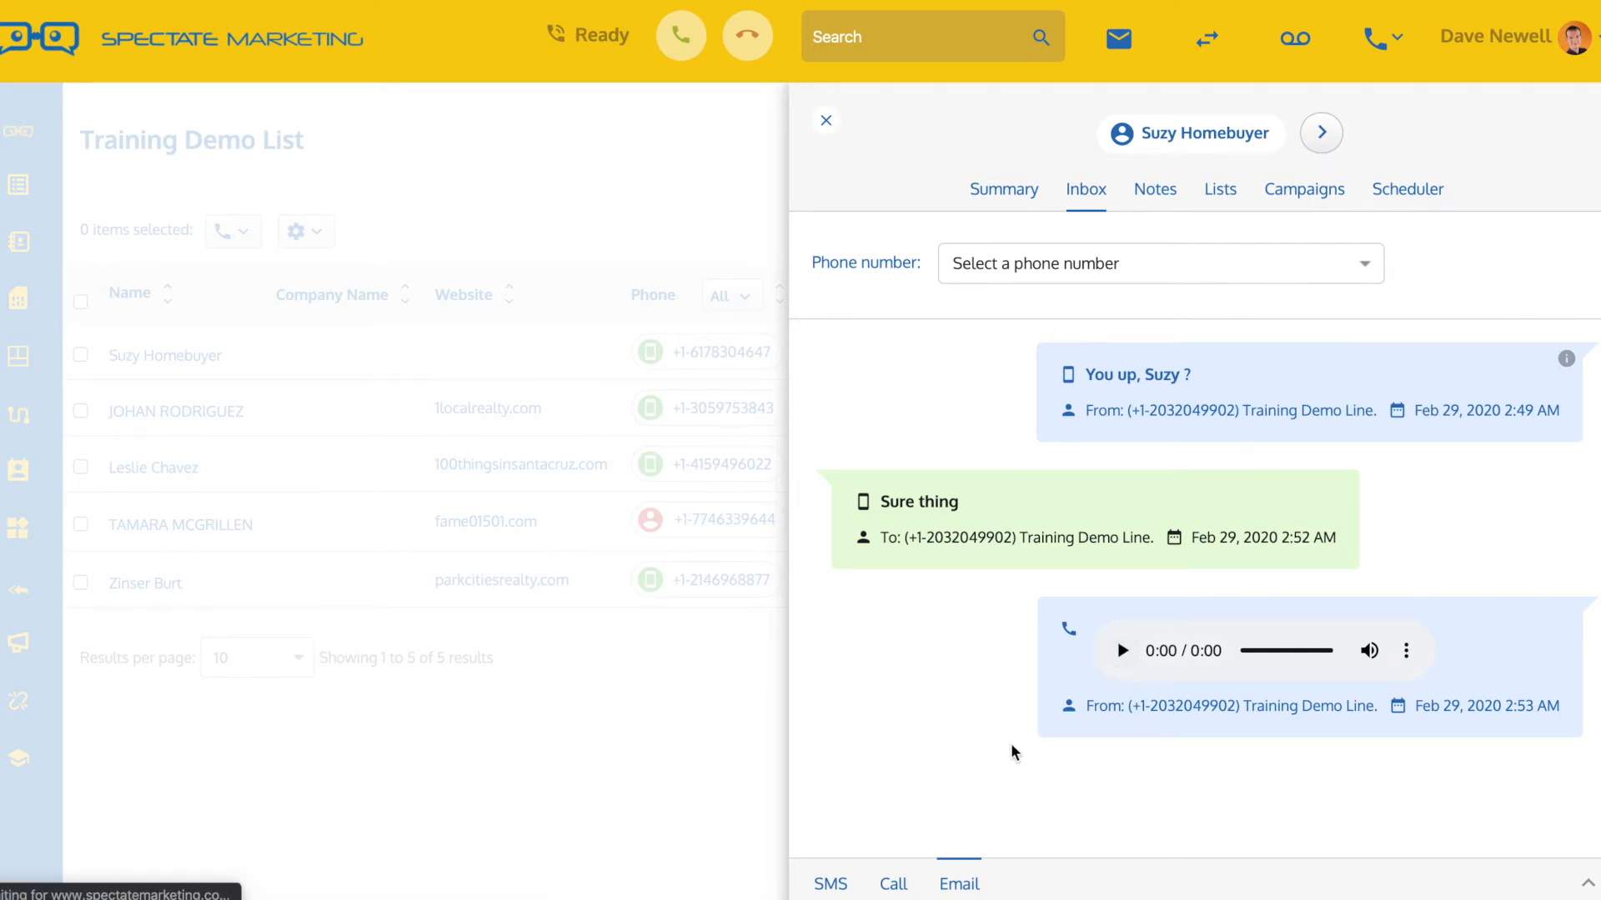
left_click(748, 354)
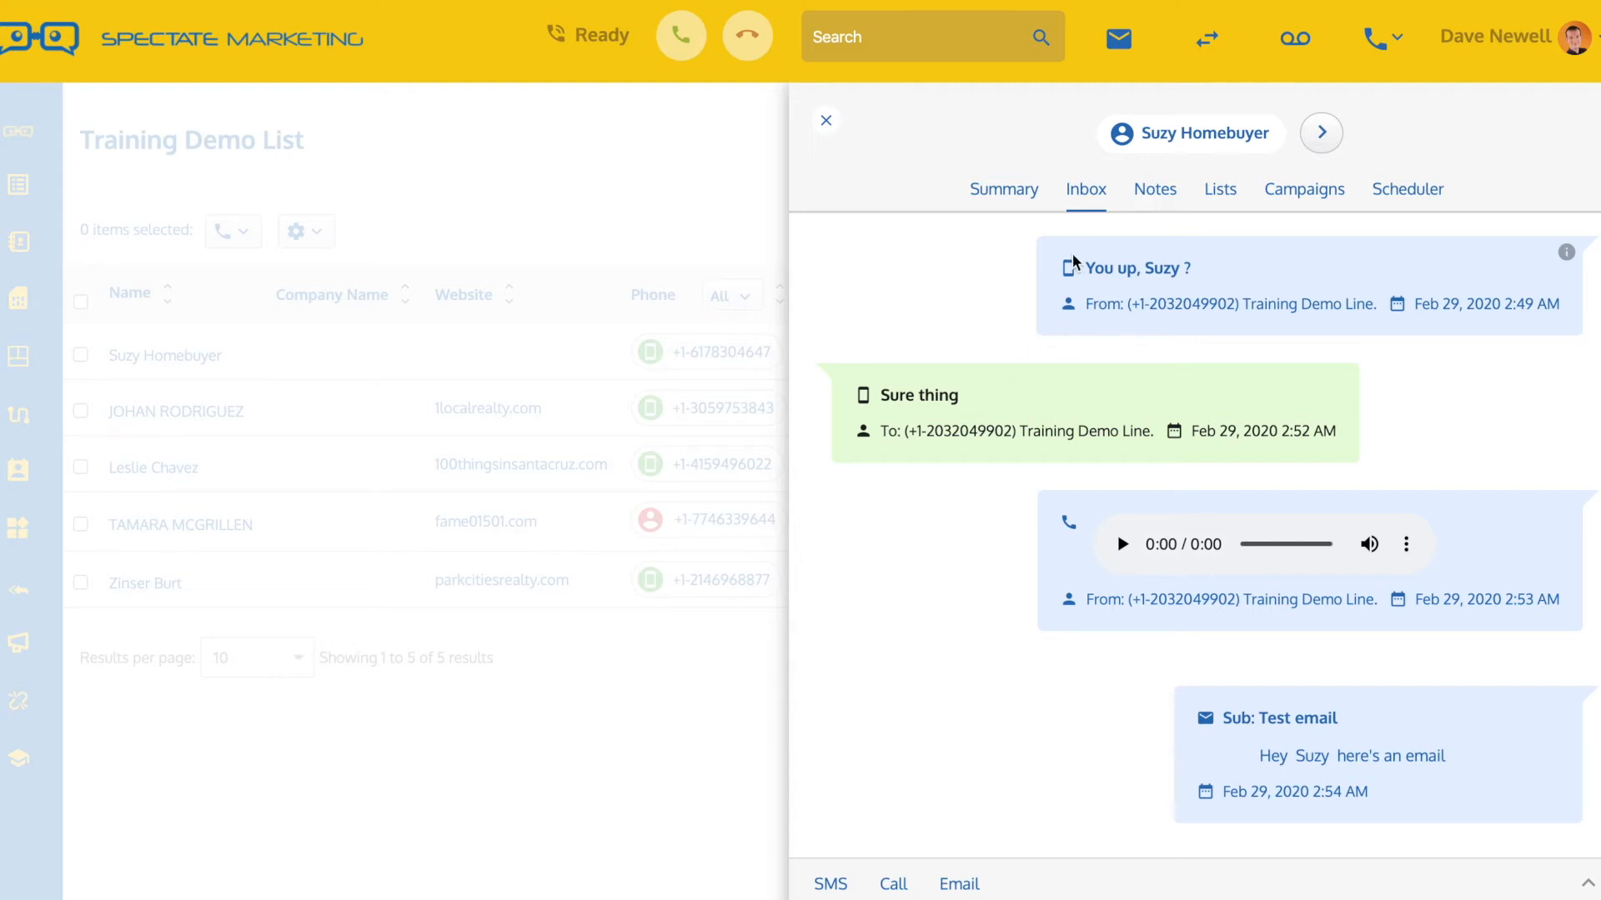
- Add and save a note on the lead's record stating that the lead is a VIP client
left_click(1155, 192)
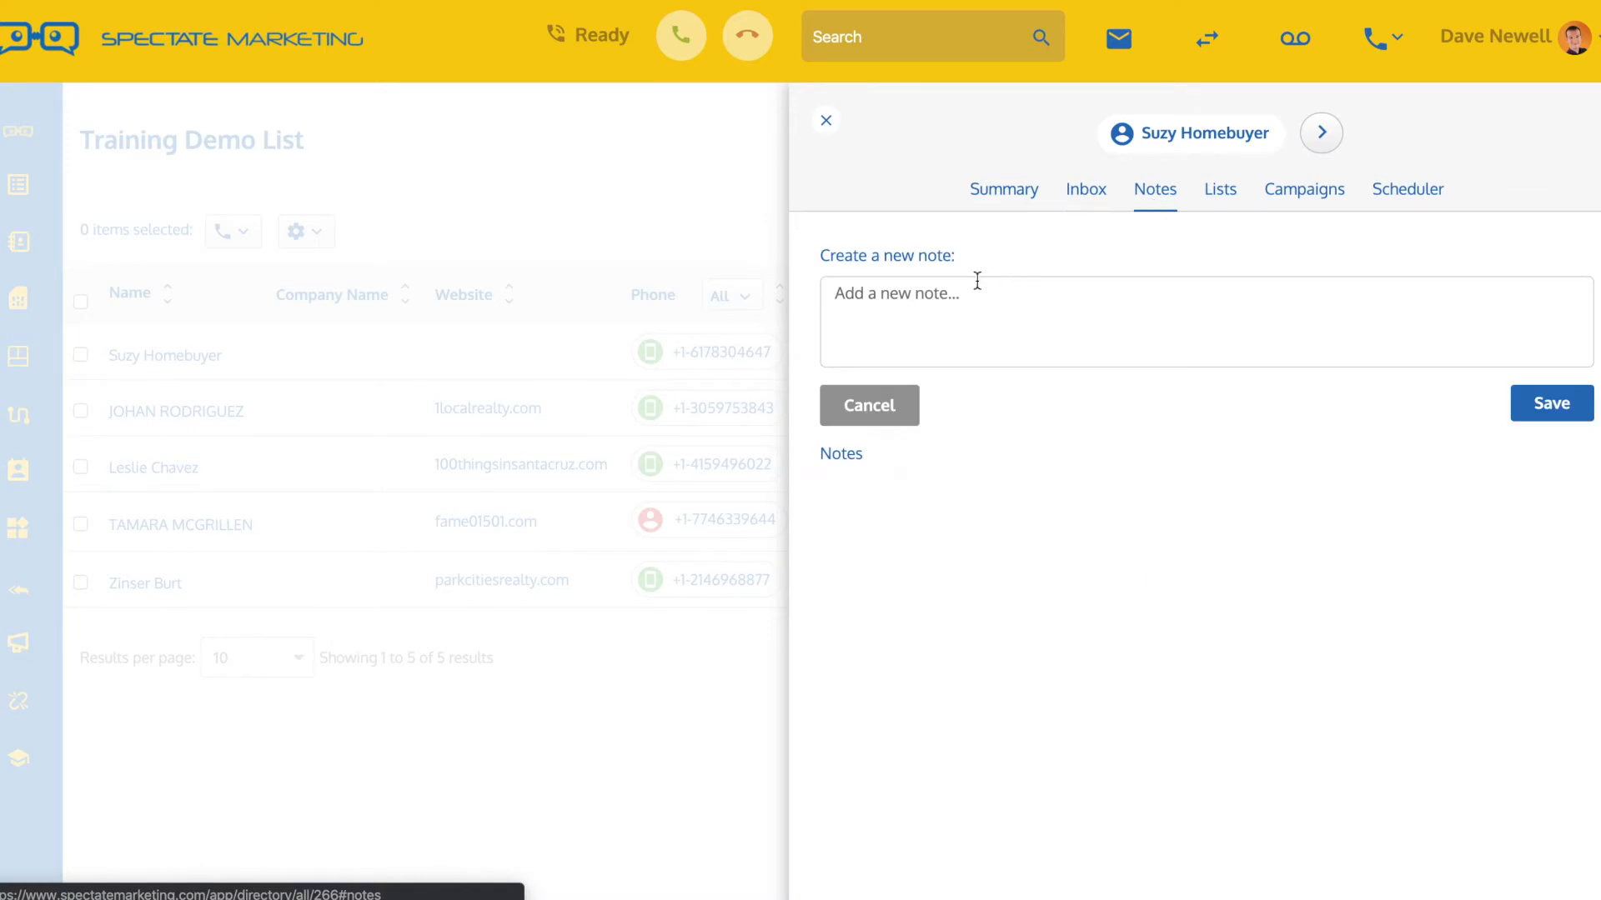
left_click(936, 312)
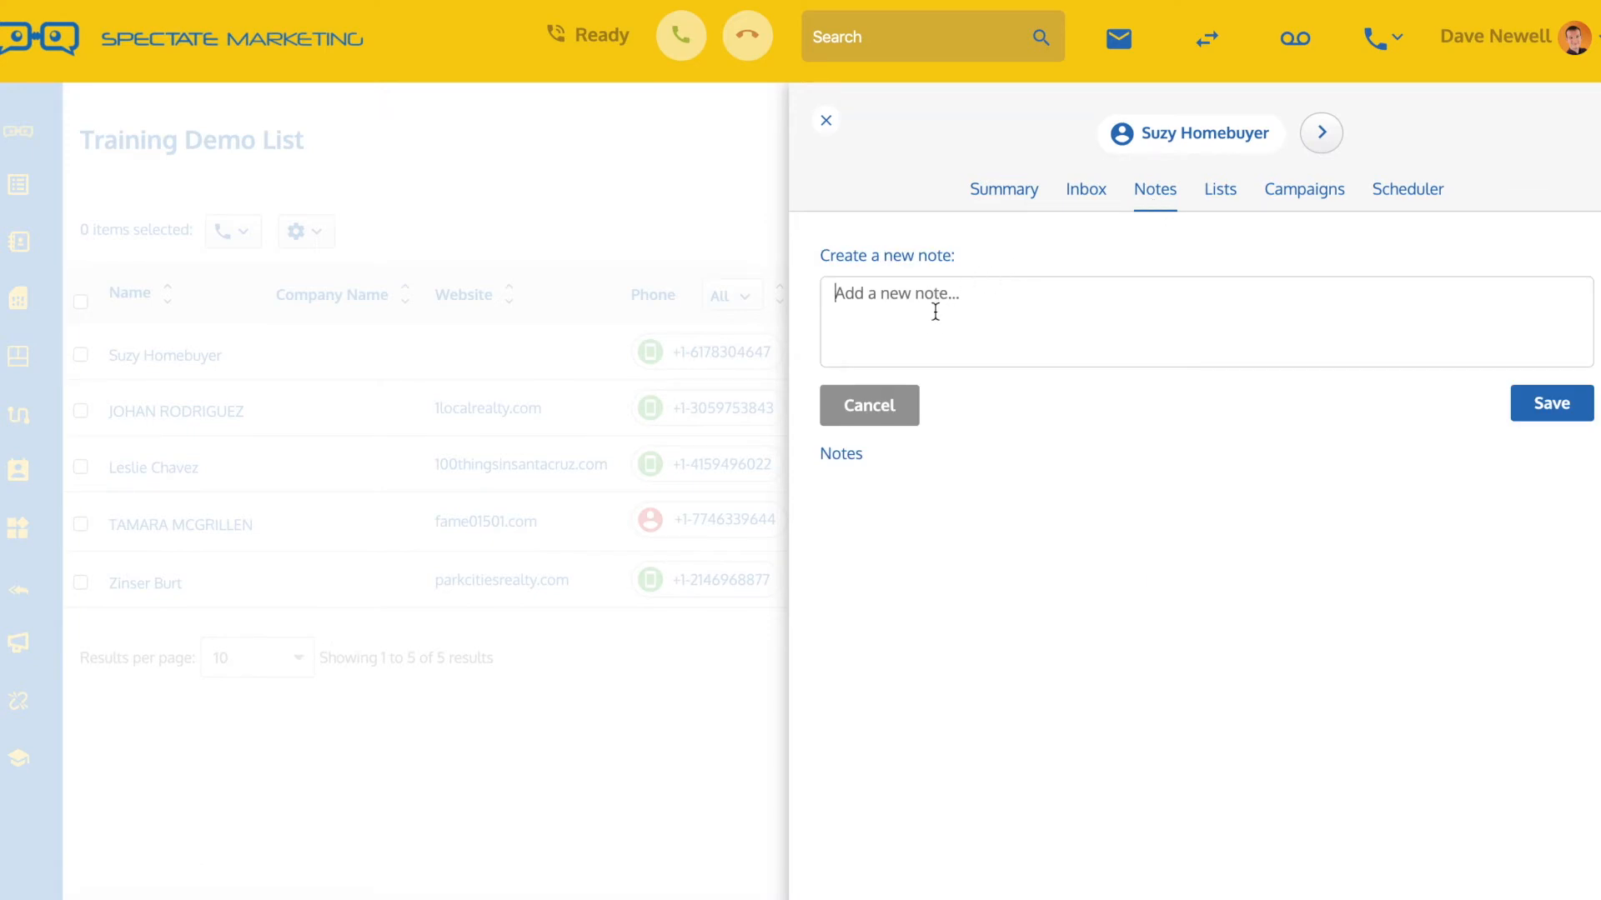
type("Suzy is a VIP client")
left_click(1538, 403)
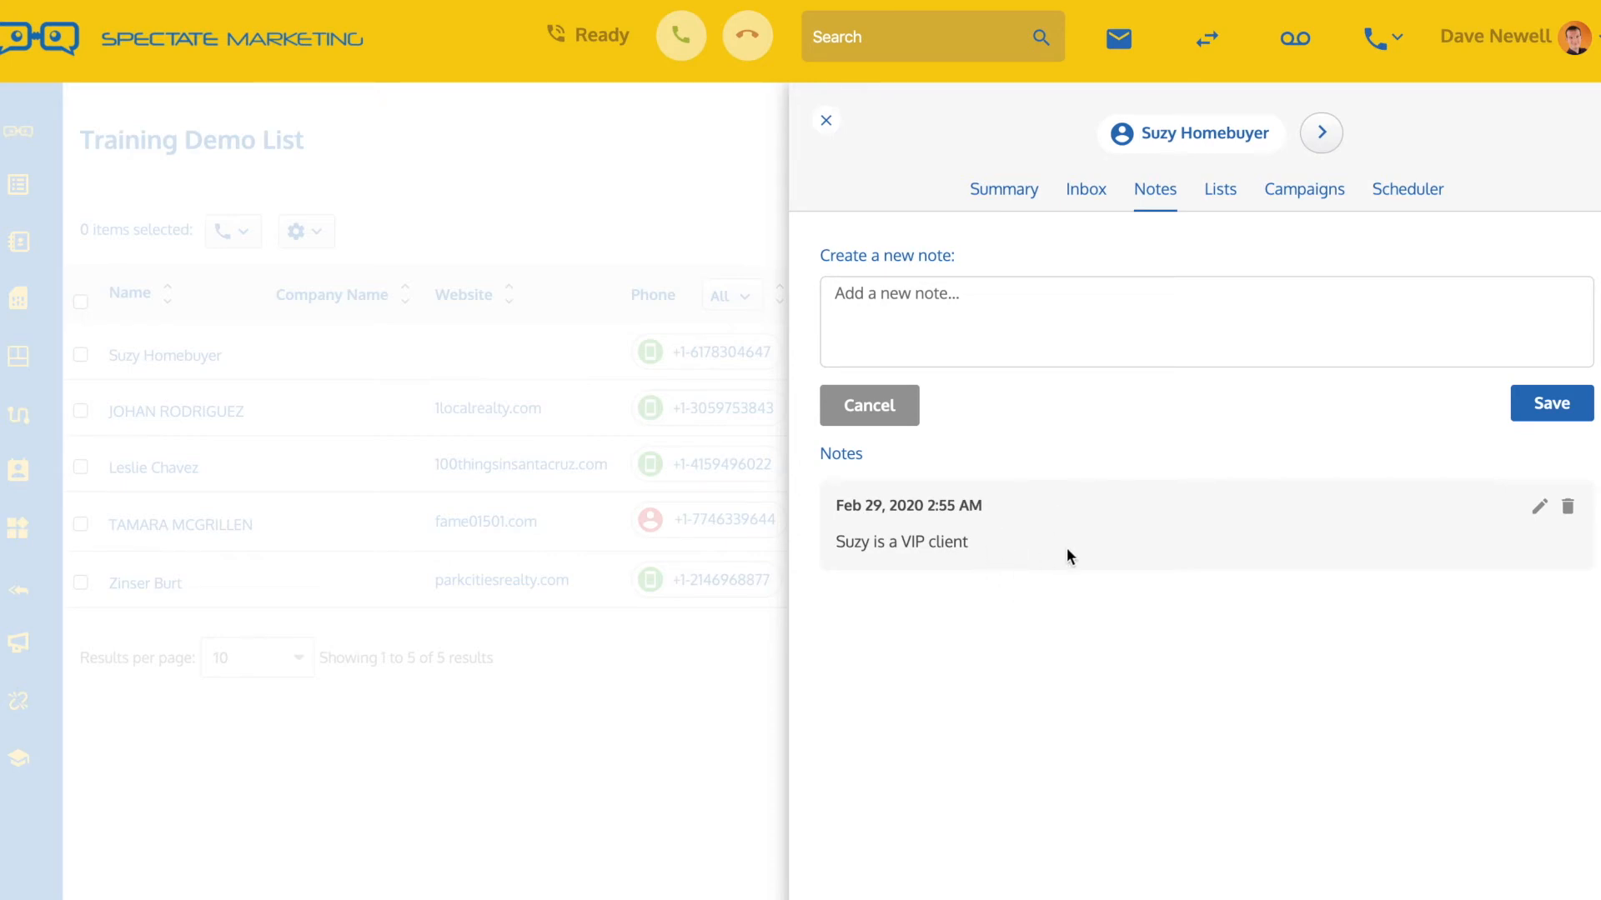
- Add the lead to the First Time Homebuyers list
left_click(1224, 194)
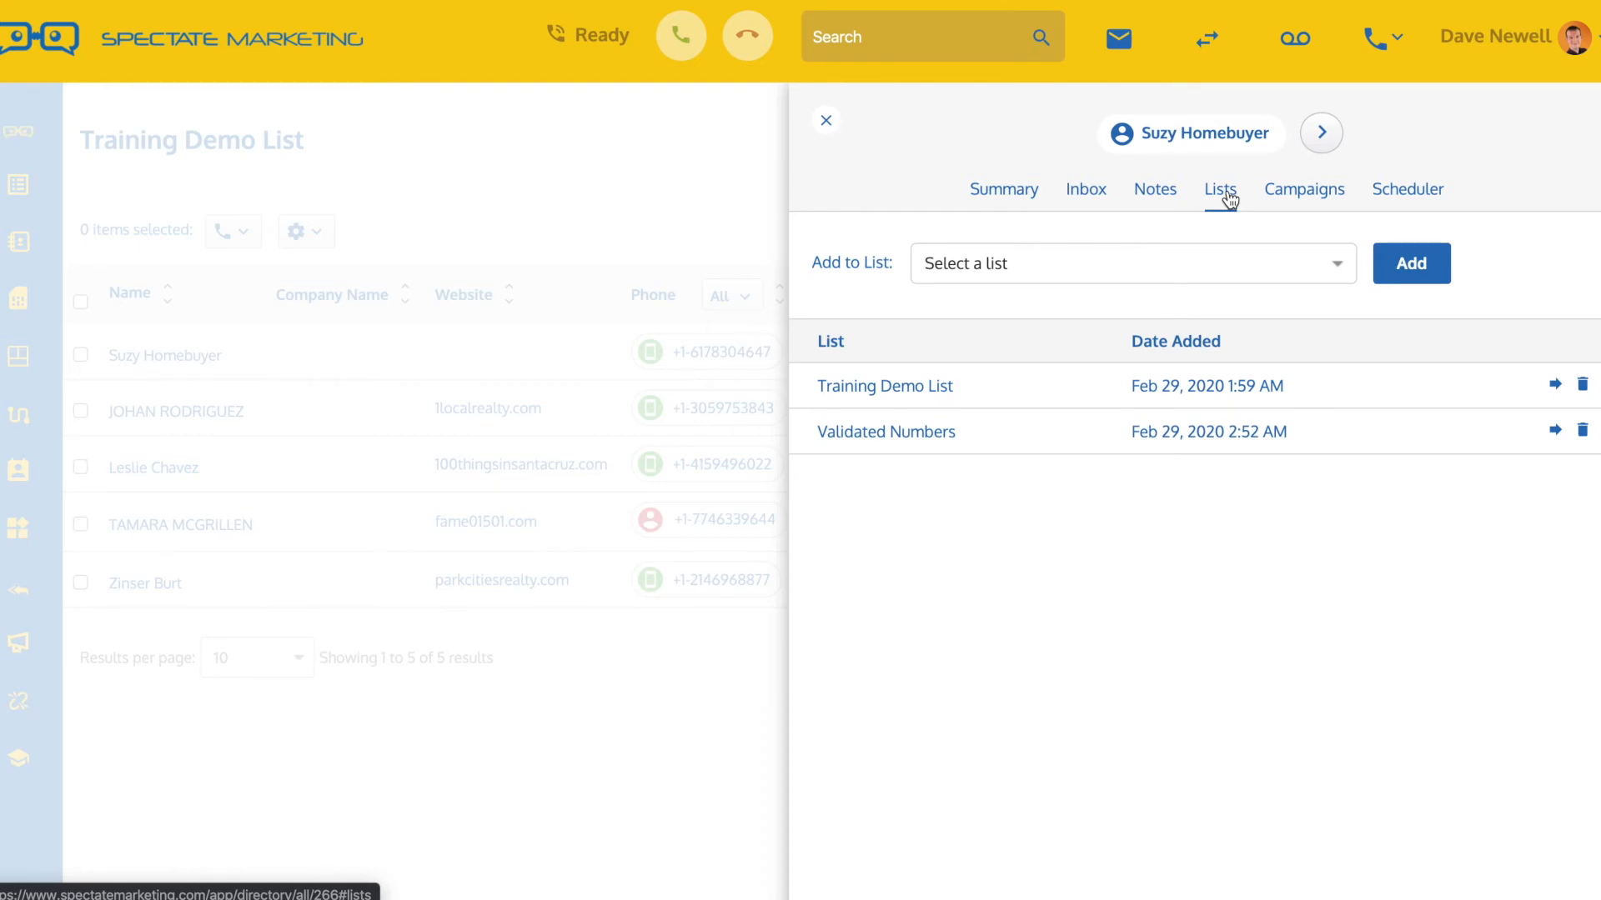
left_click(1242, 265)
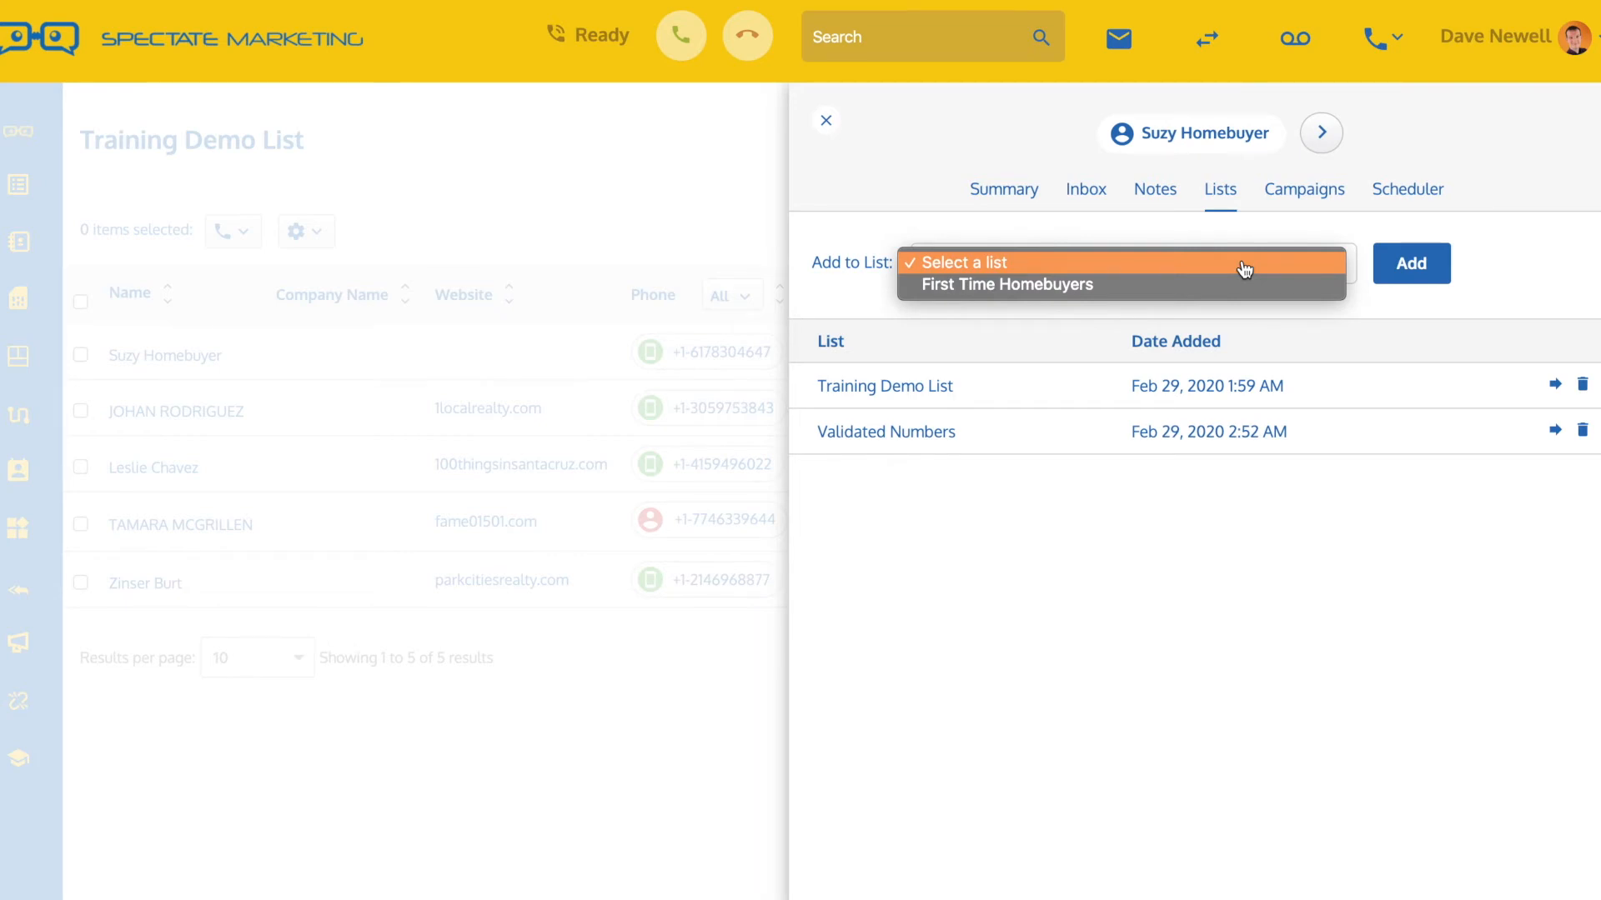
left_click(1034, 286)
left_click(1409, 269)
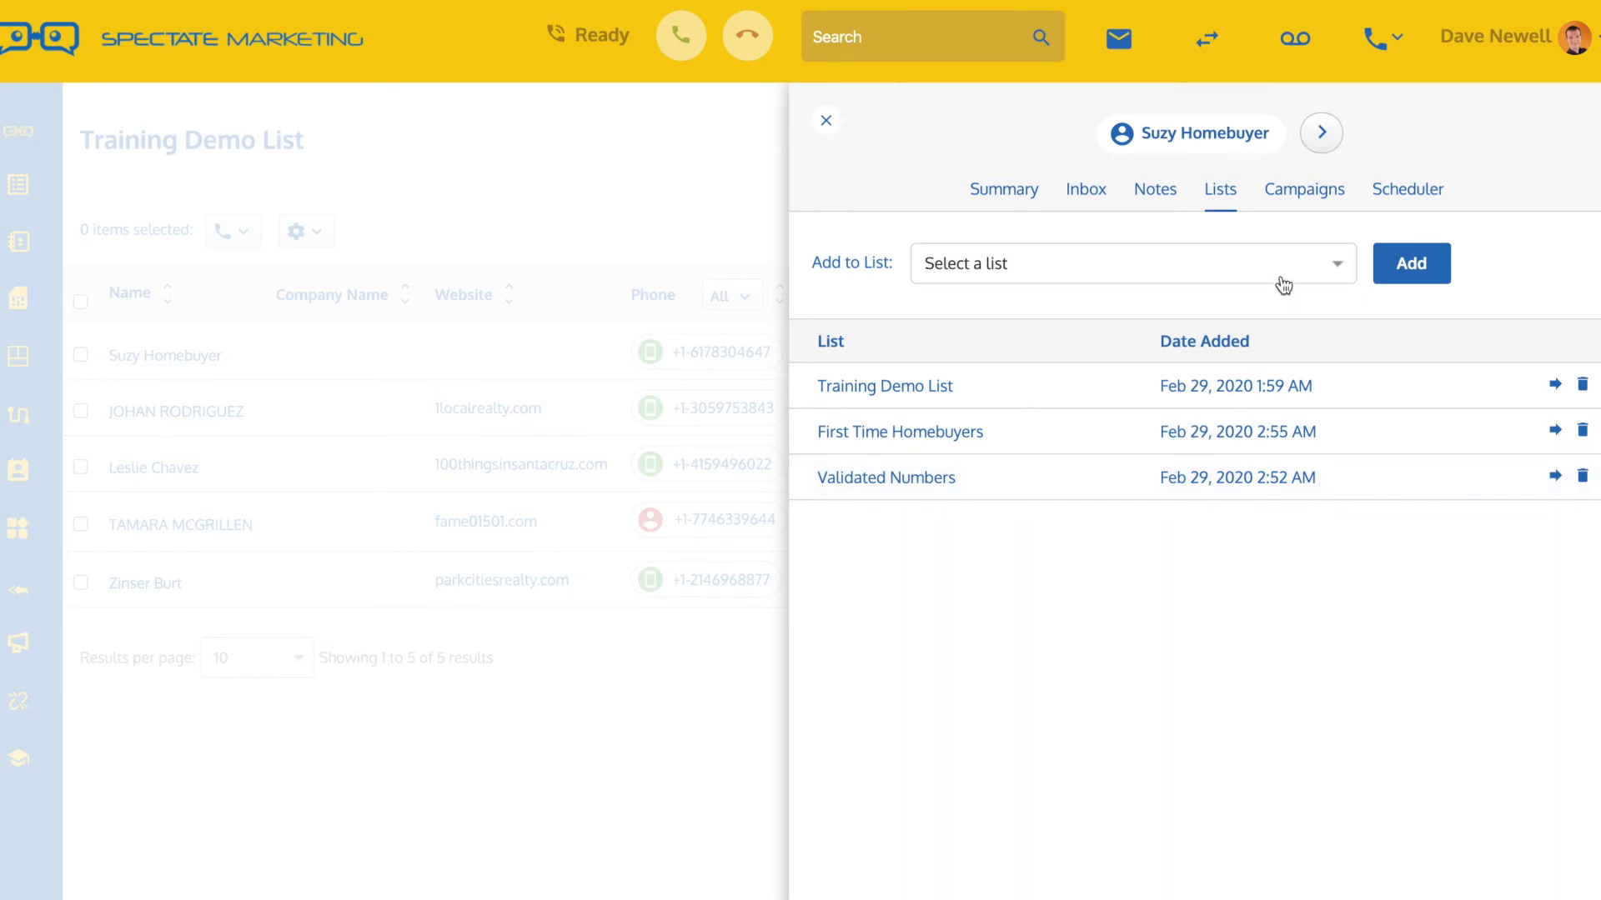
- Review the lead's campaigns, scheduled follow-ups and inbox history
left_click(1295, 202)
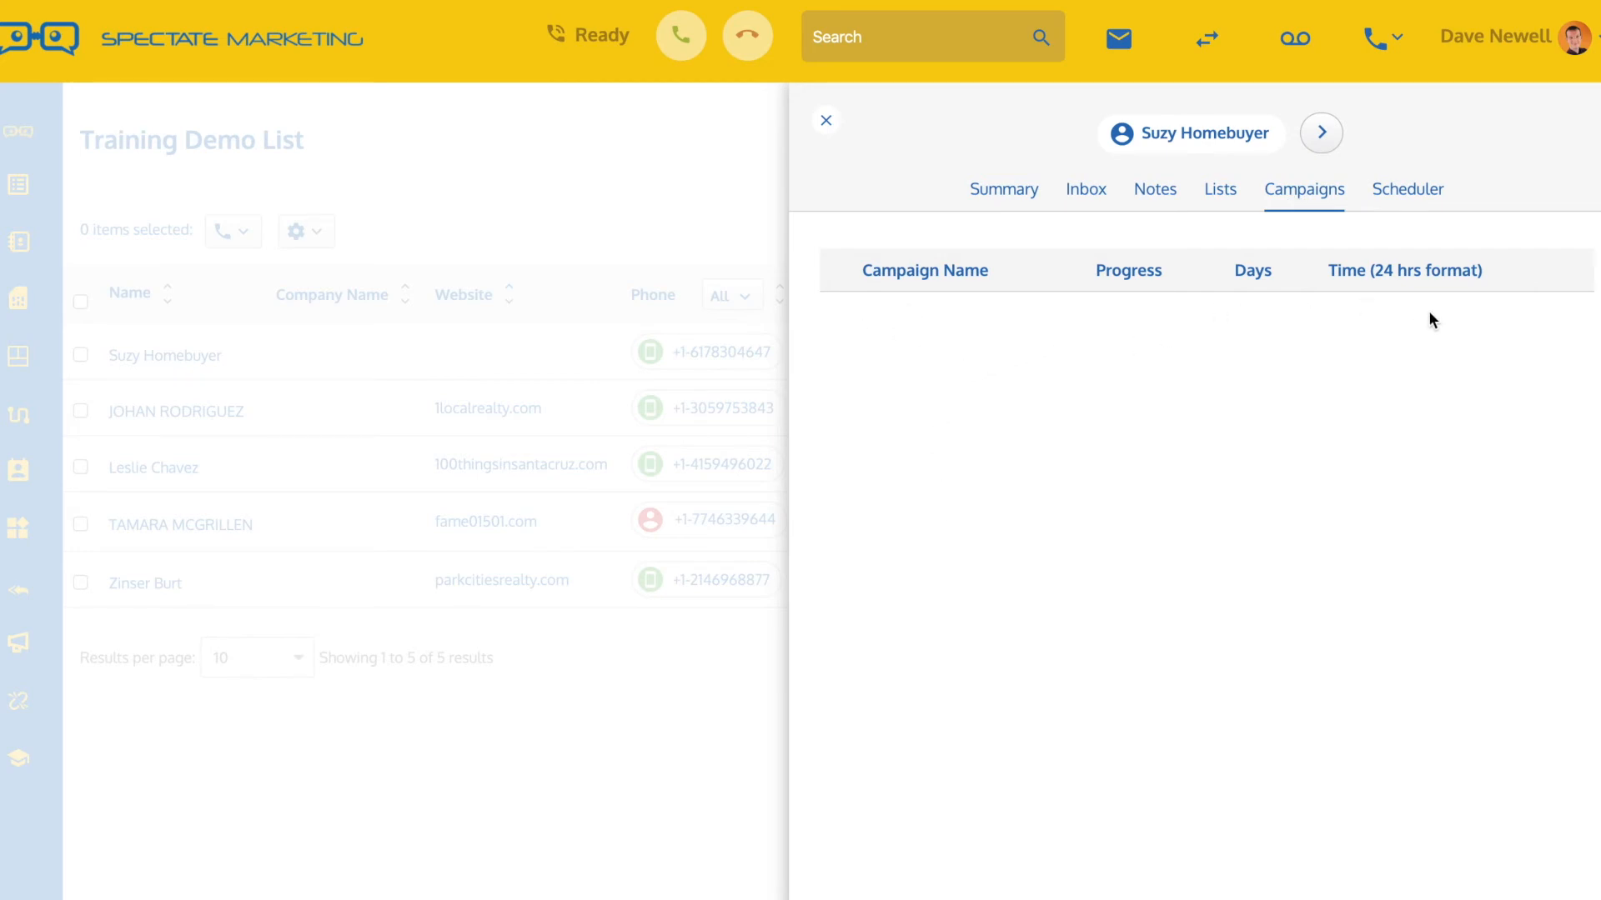
left_click(1406, 196)
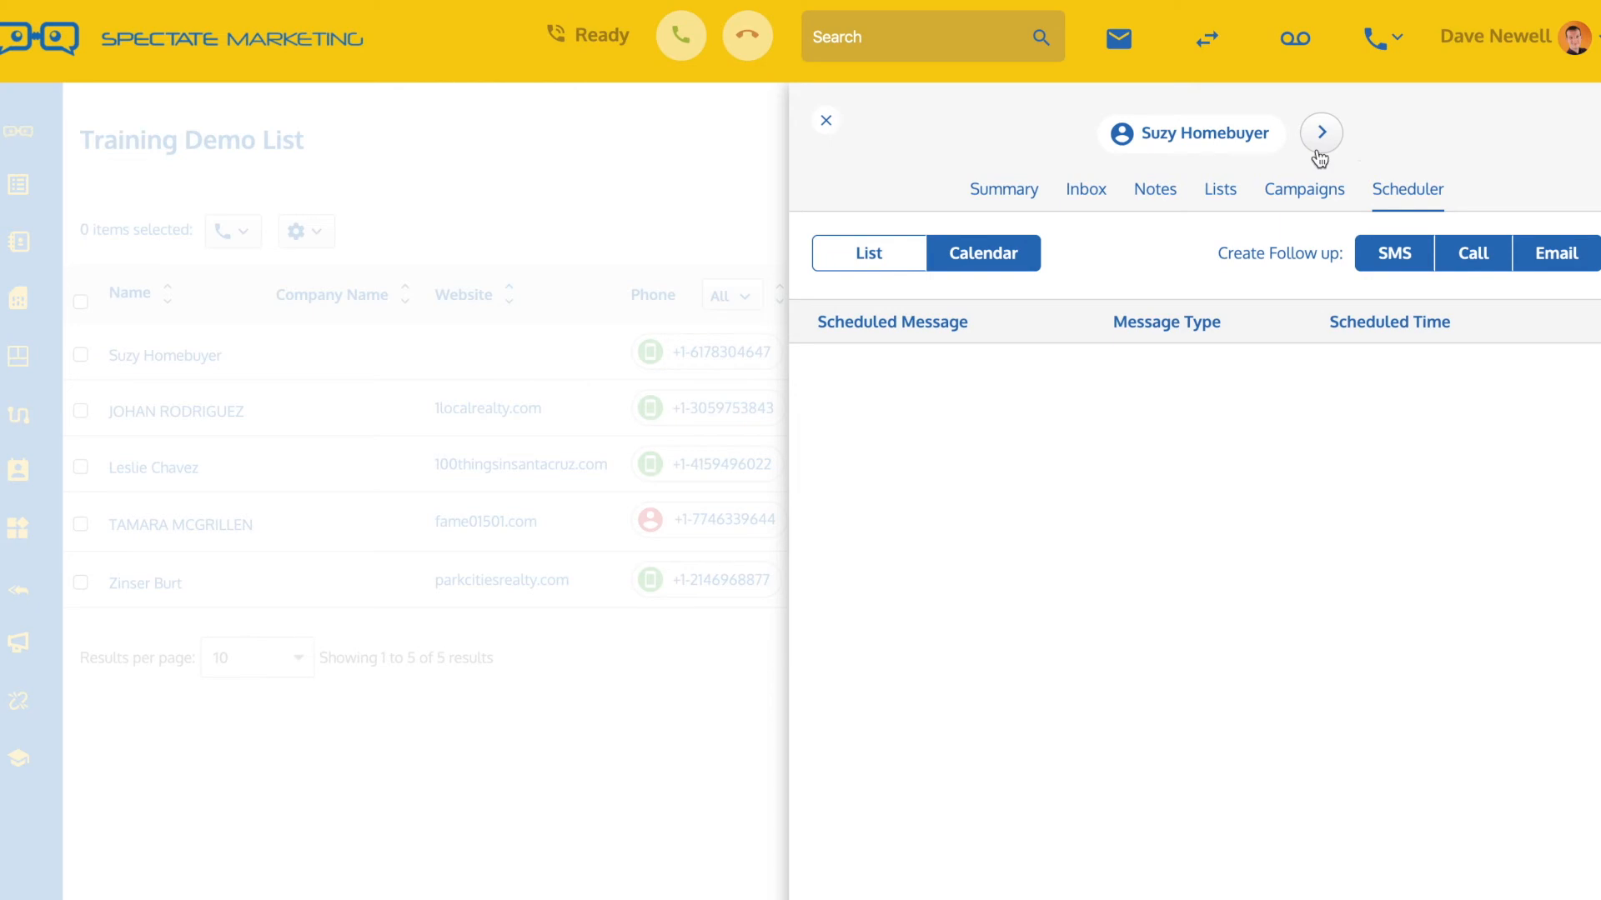
left_click(1084, 200)
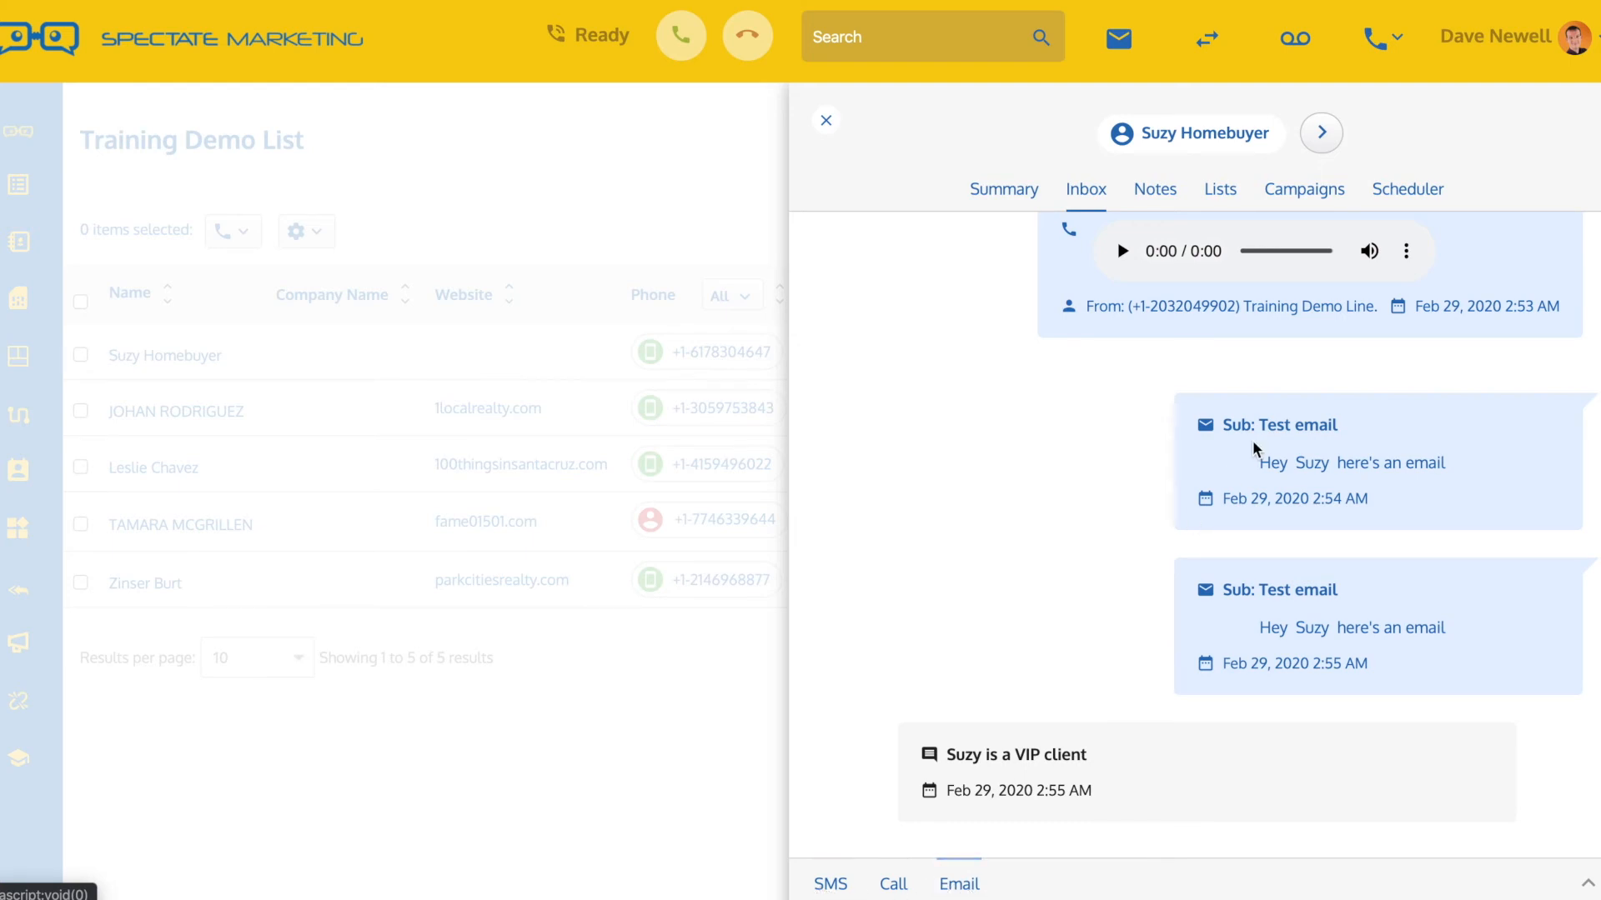
- Start a scheduled SMS follow-up for the lead from Training Demo Line and set its time to 2:54 PM
left_click(1408, 195)
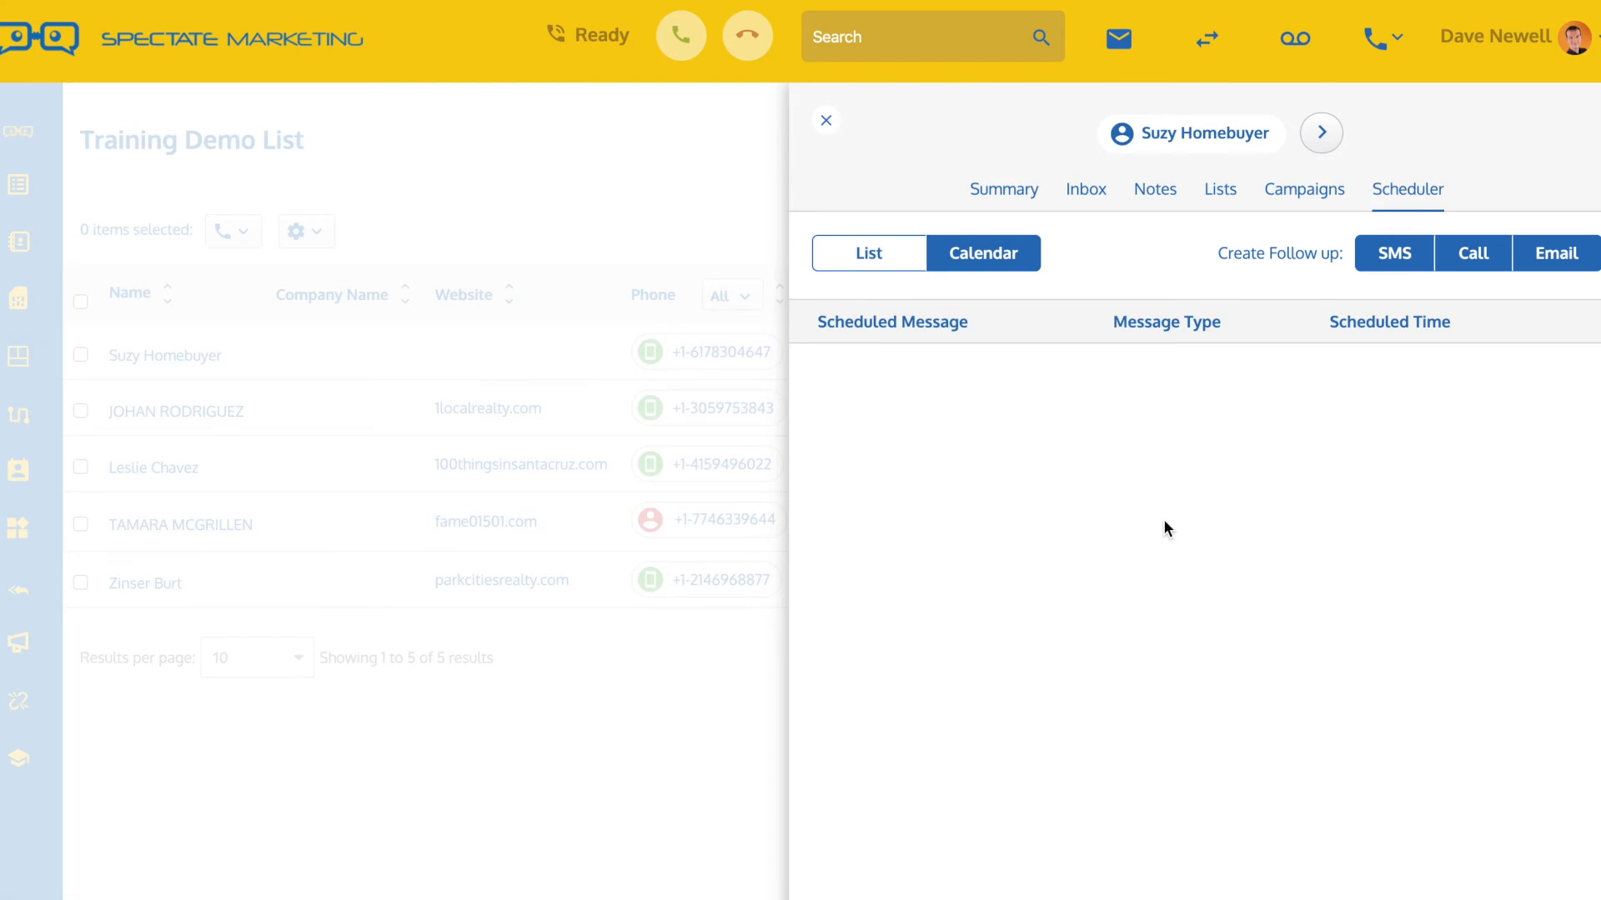
left_click(1394, 254)
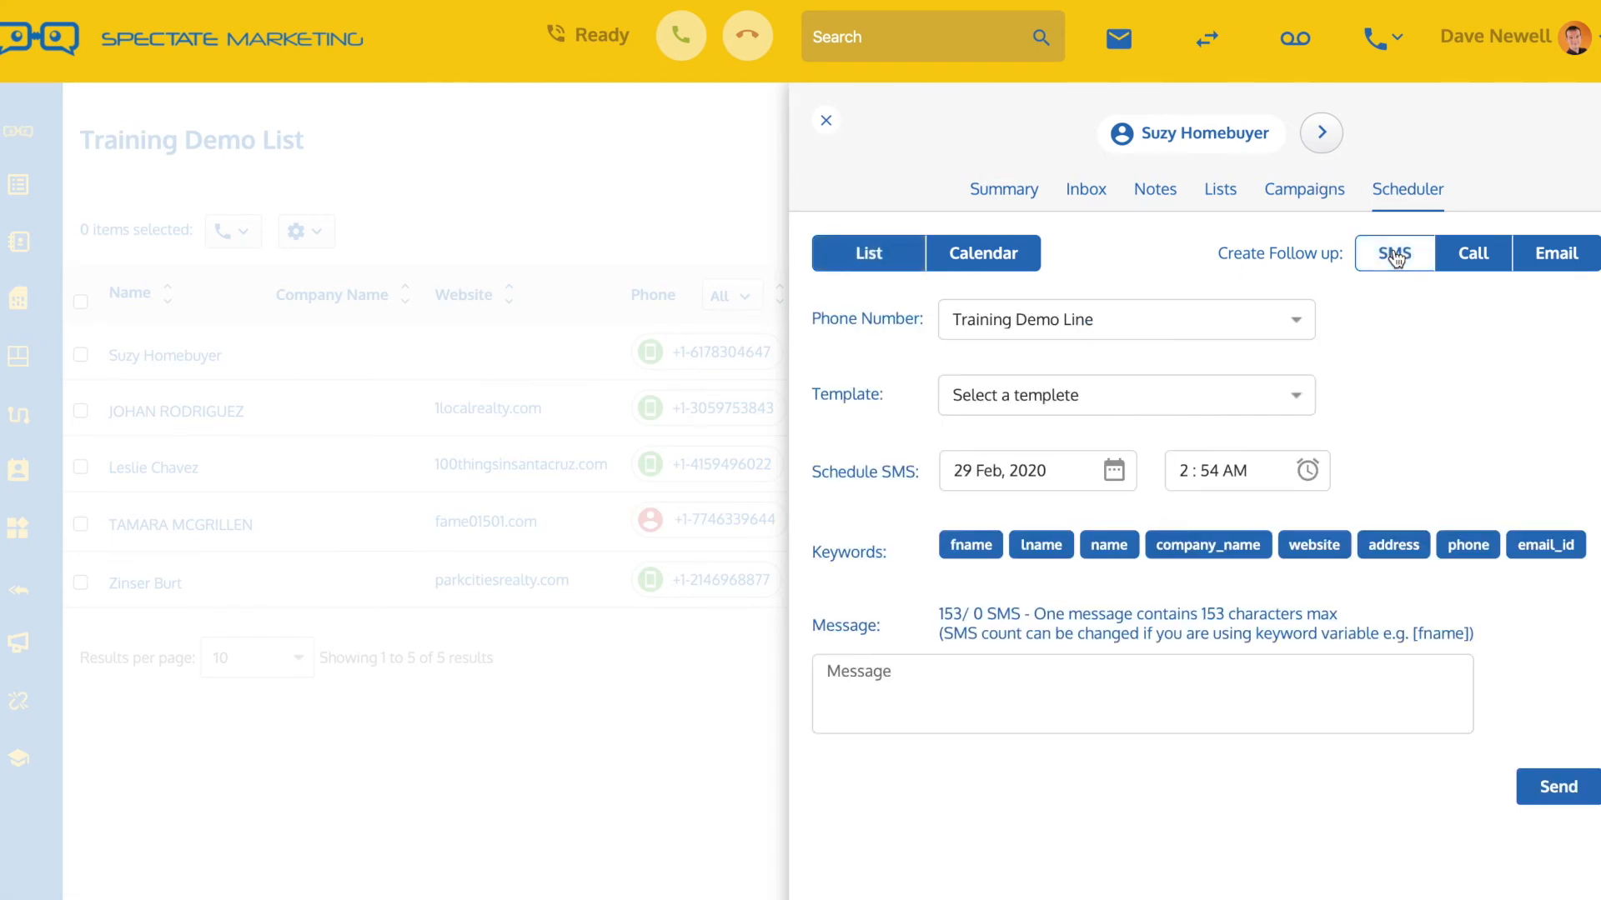
left_click(1155, 319)
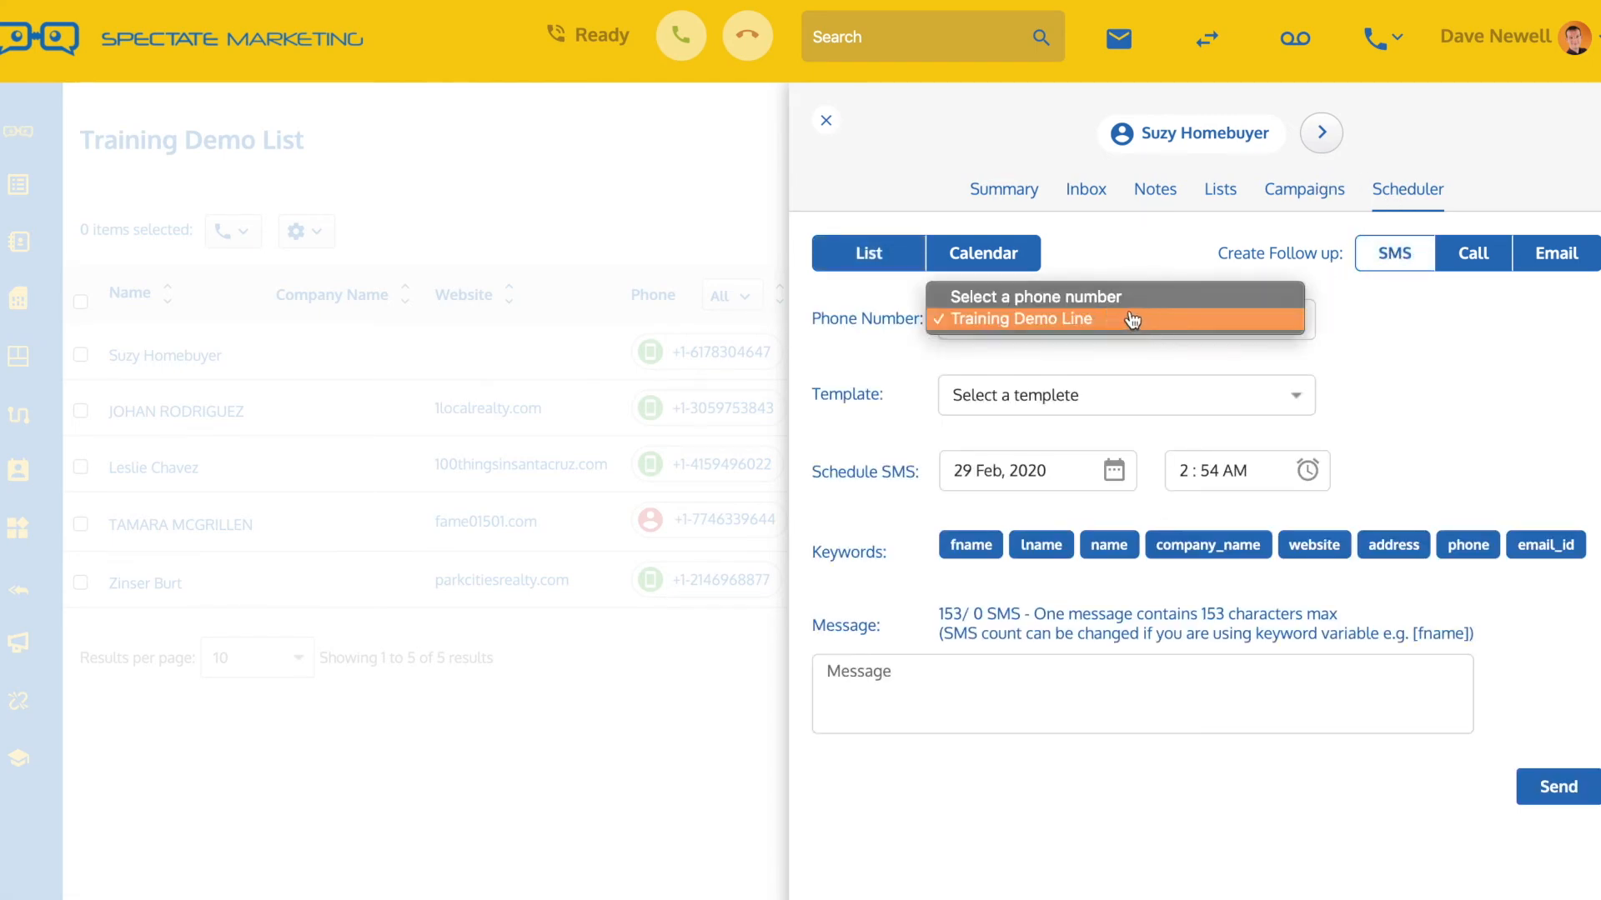
left_click(1108, 319)
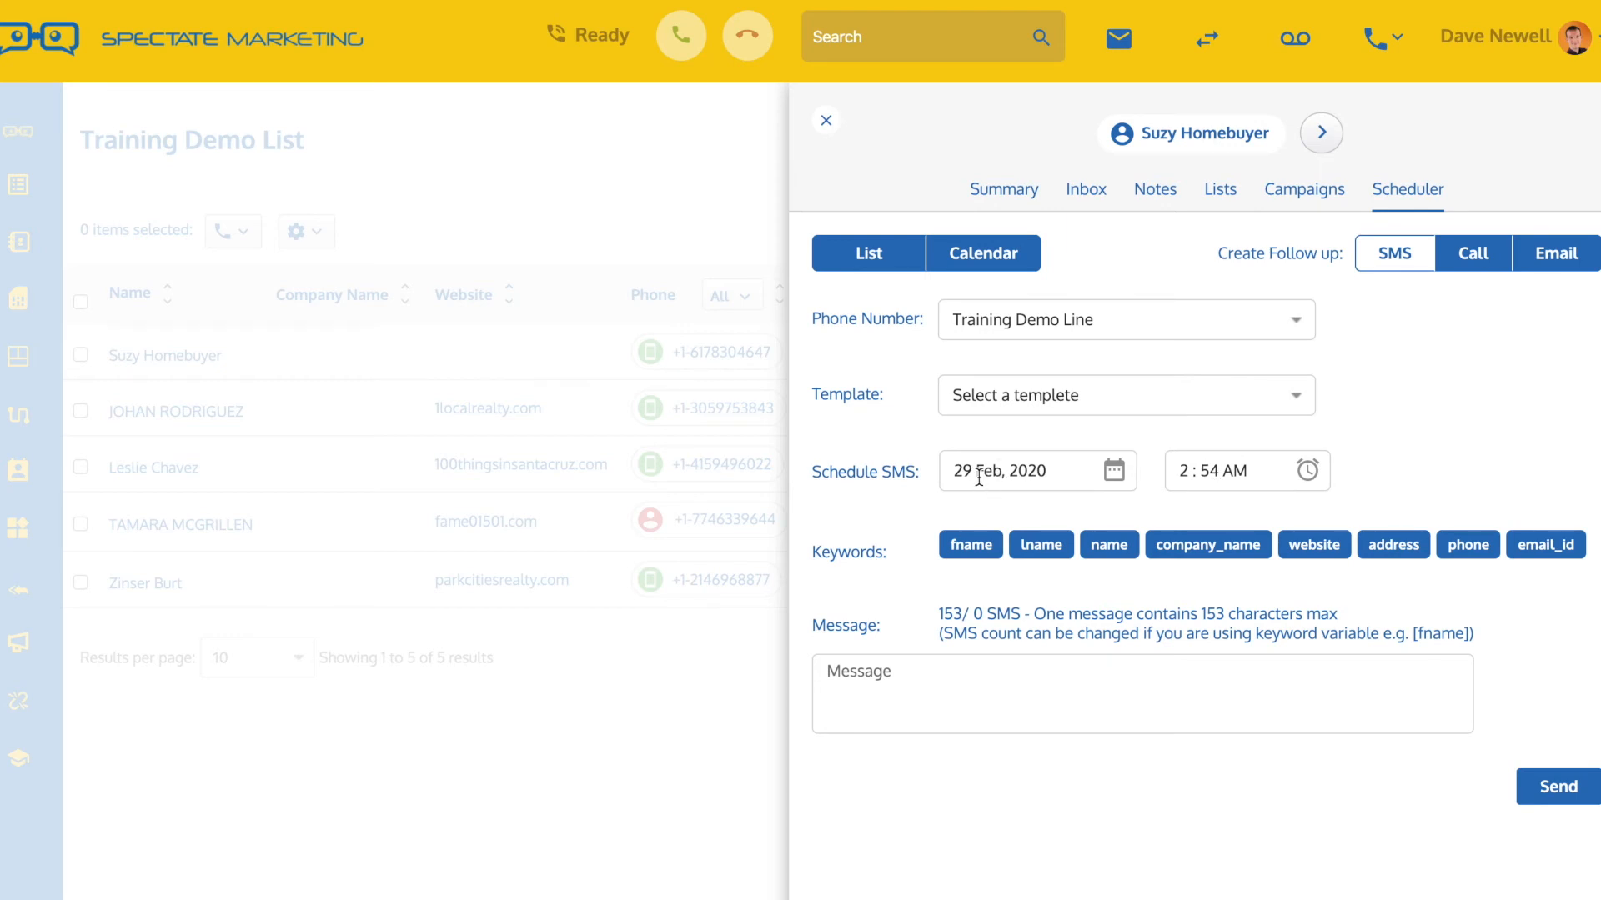
left_click(1242, 472)
left_click(1362, 564)
left_click(1388, 442)
- Write and schedule the SMS "Hey [fname] just touching base. How's it going?" using the first-name keyword, and show the scheduled messages as a list
left_click(864, 690)
type("Hey")
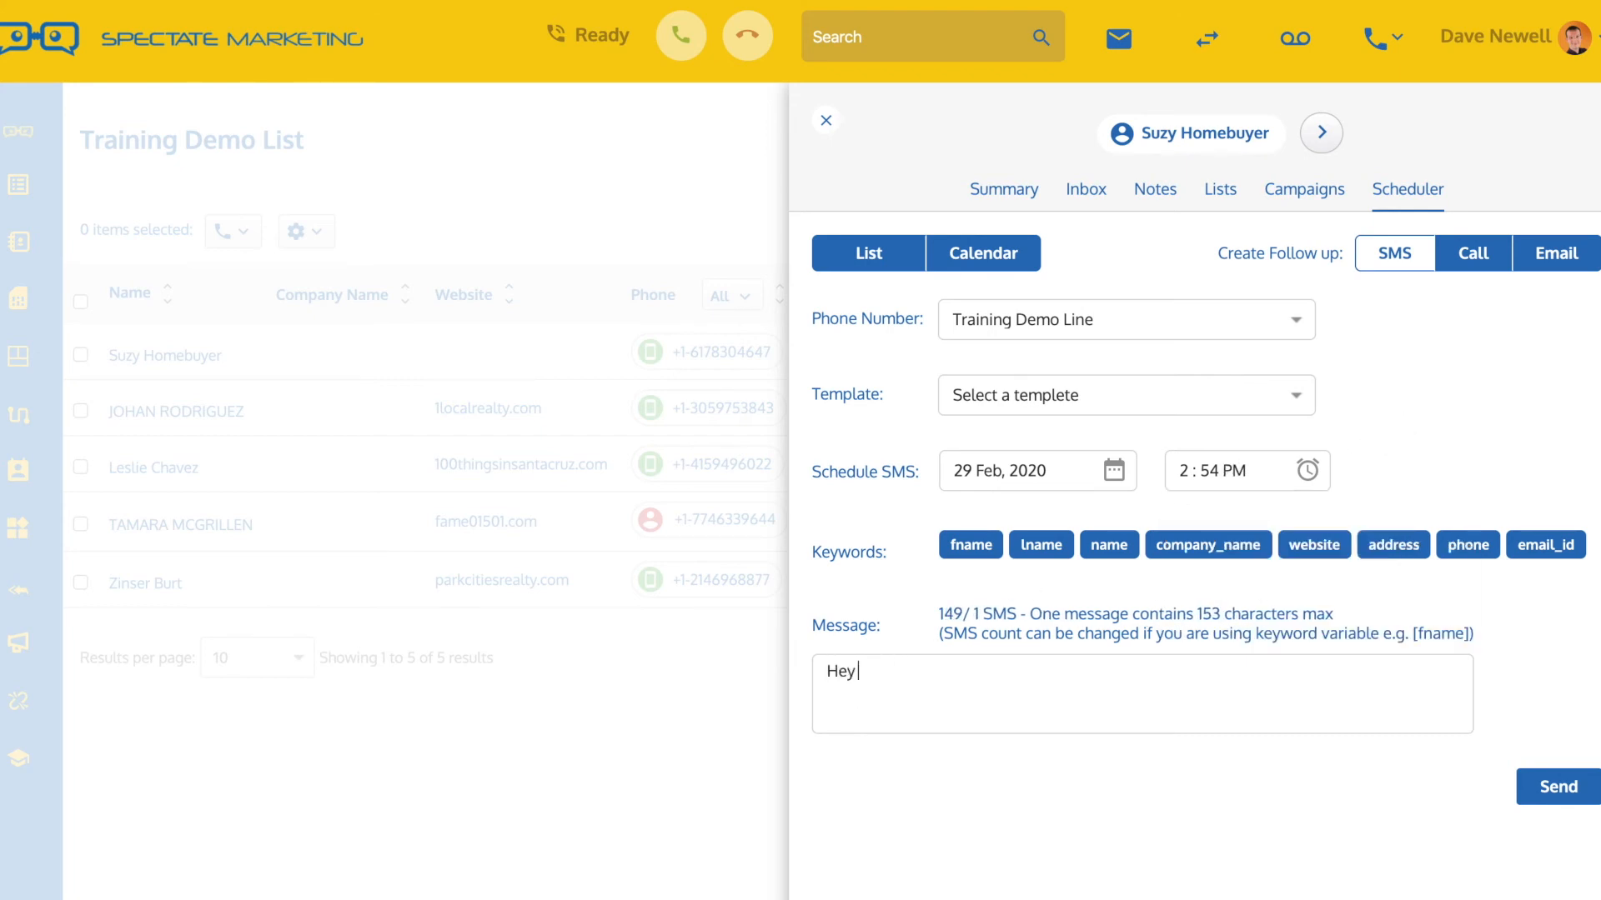
left_click(971, 544)
type("just t")
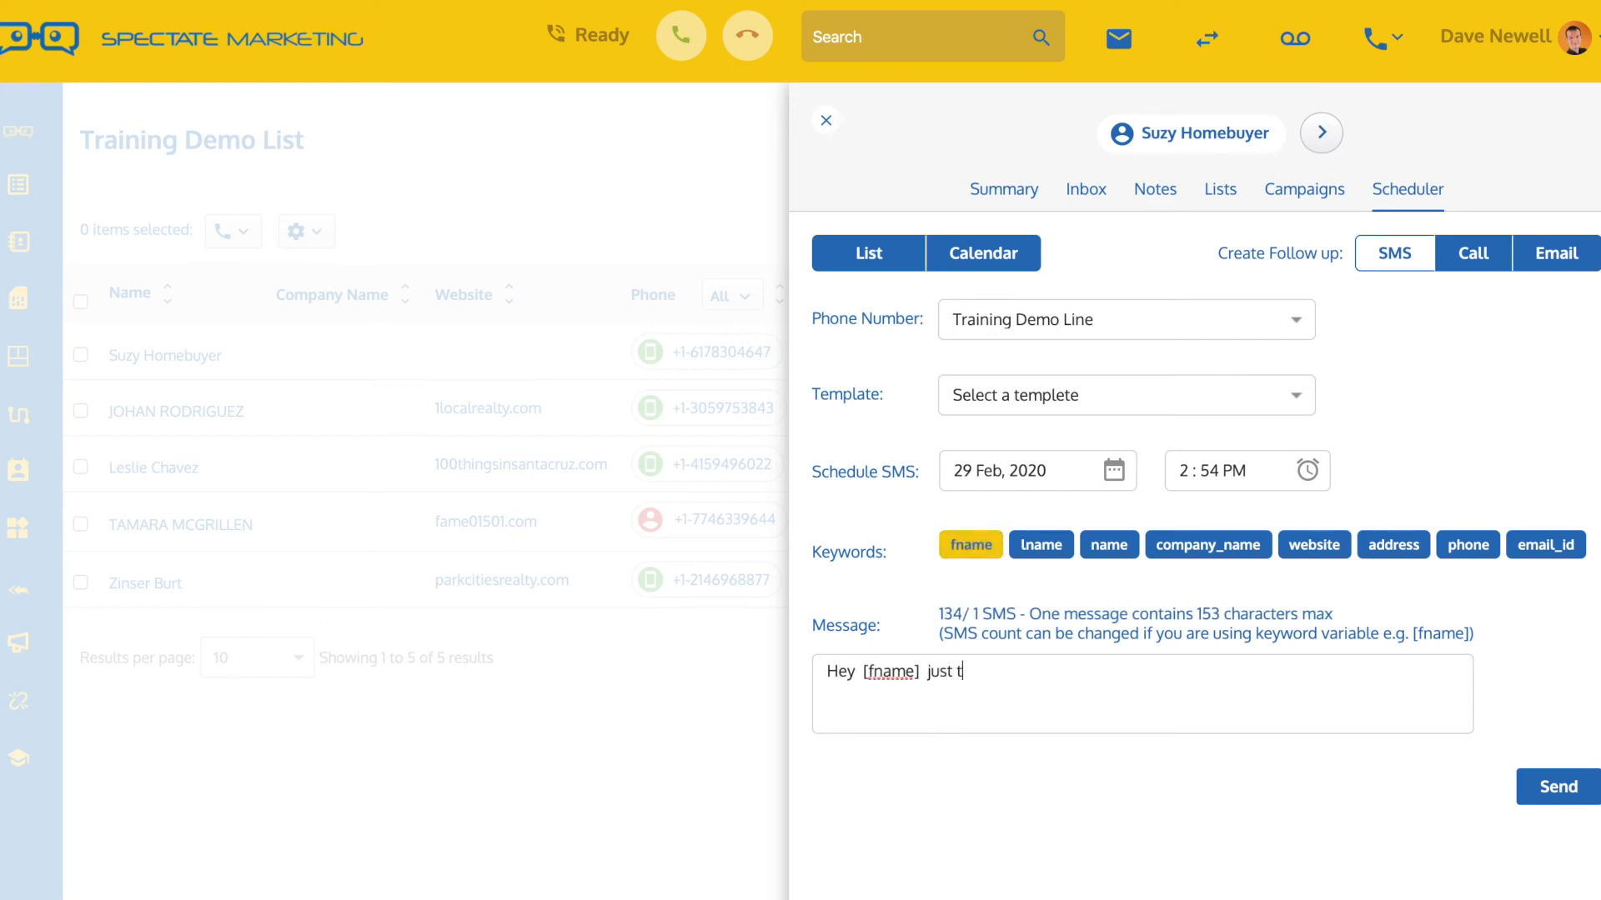
type("ouching base")
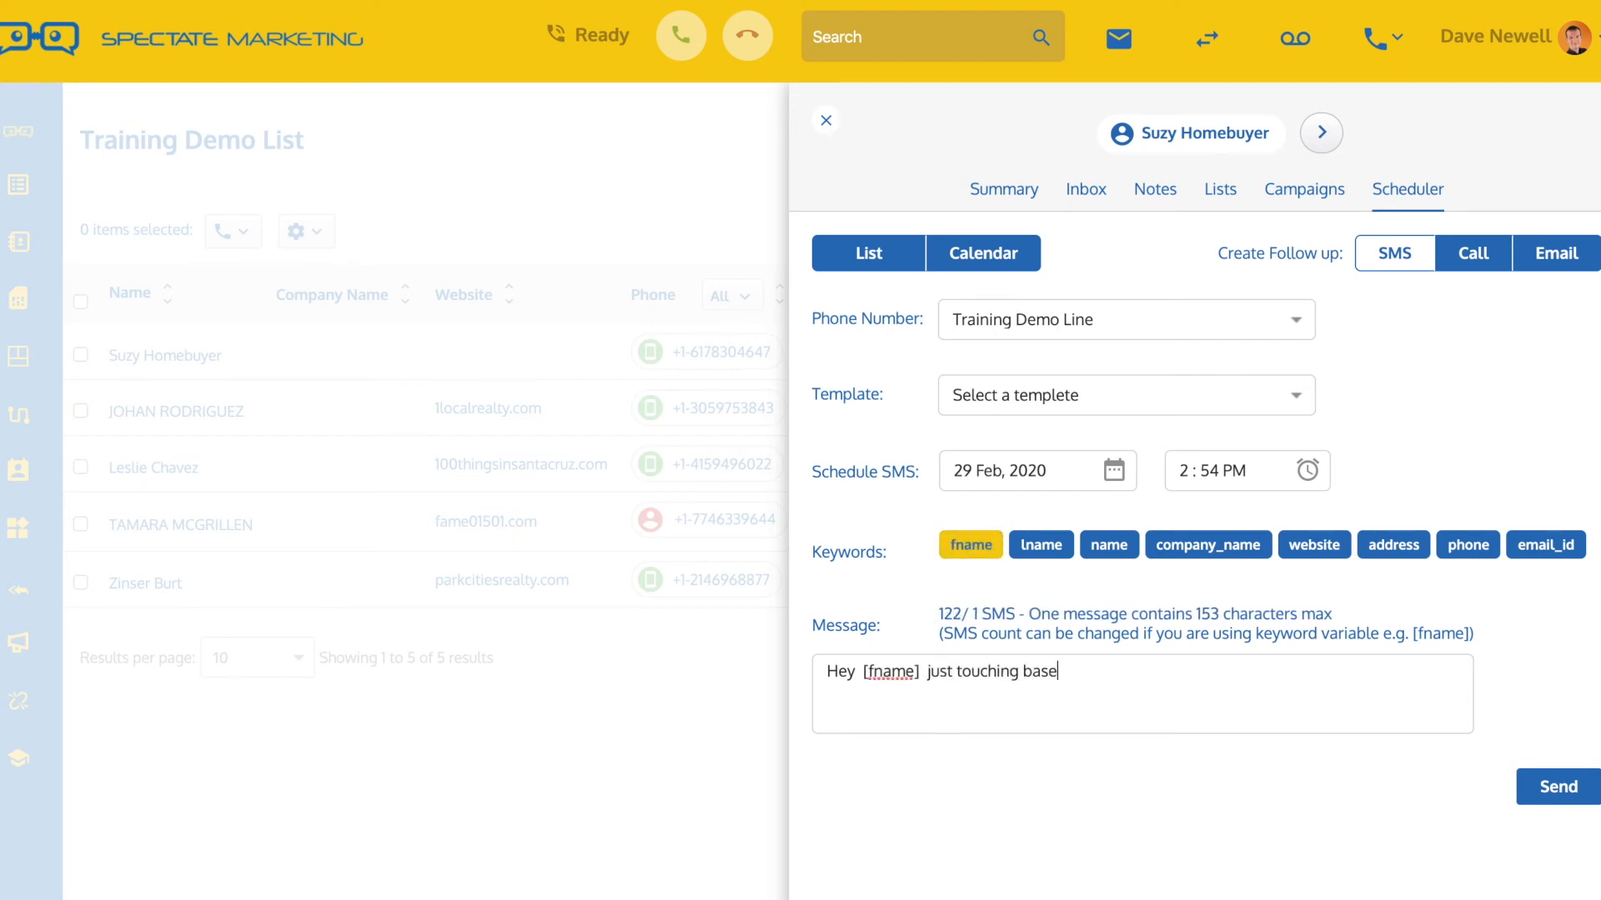
type(". How's it going")
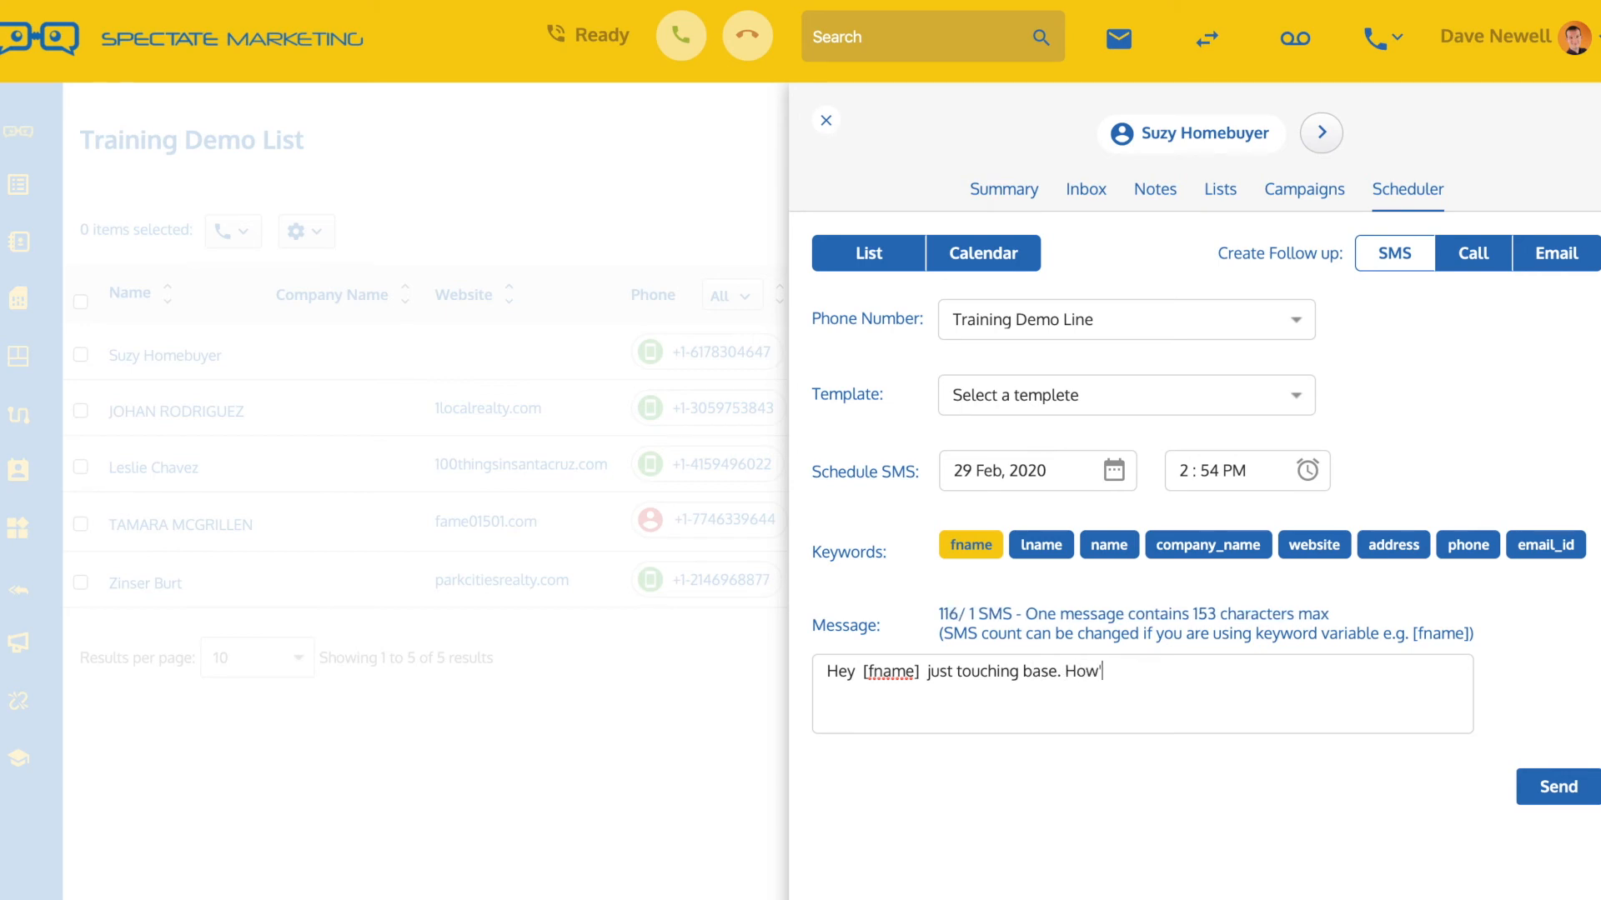
type("?")
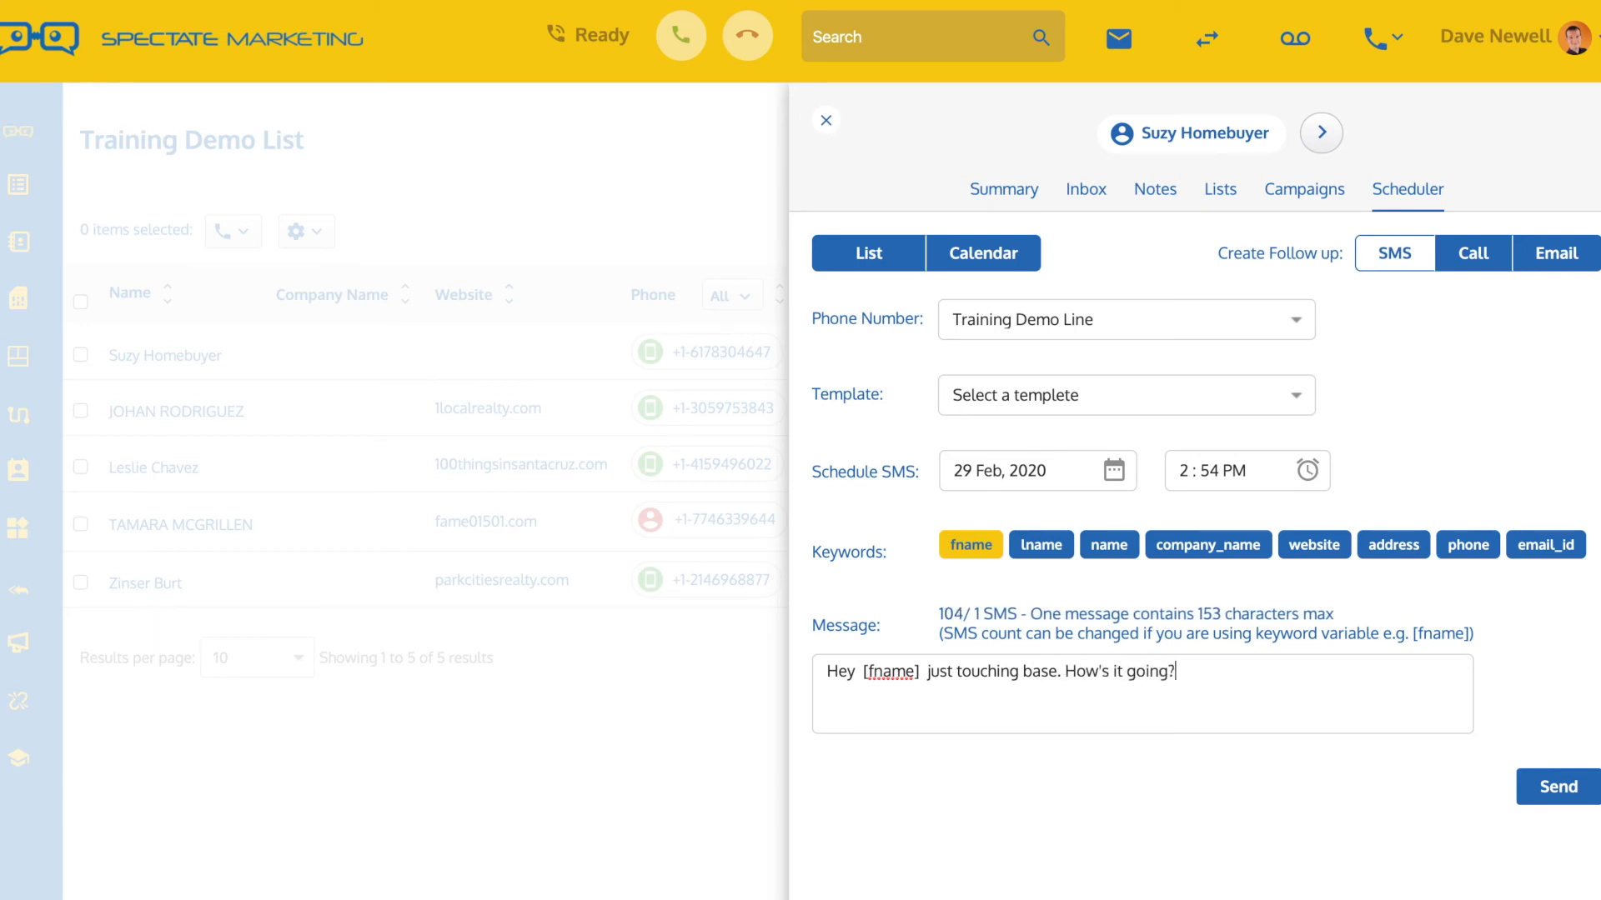
left_click(1541, 787)
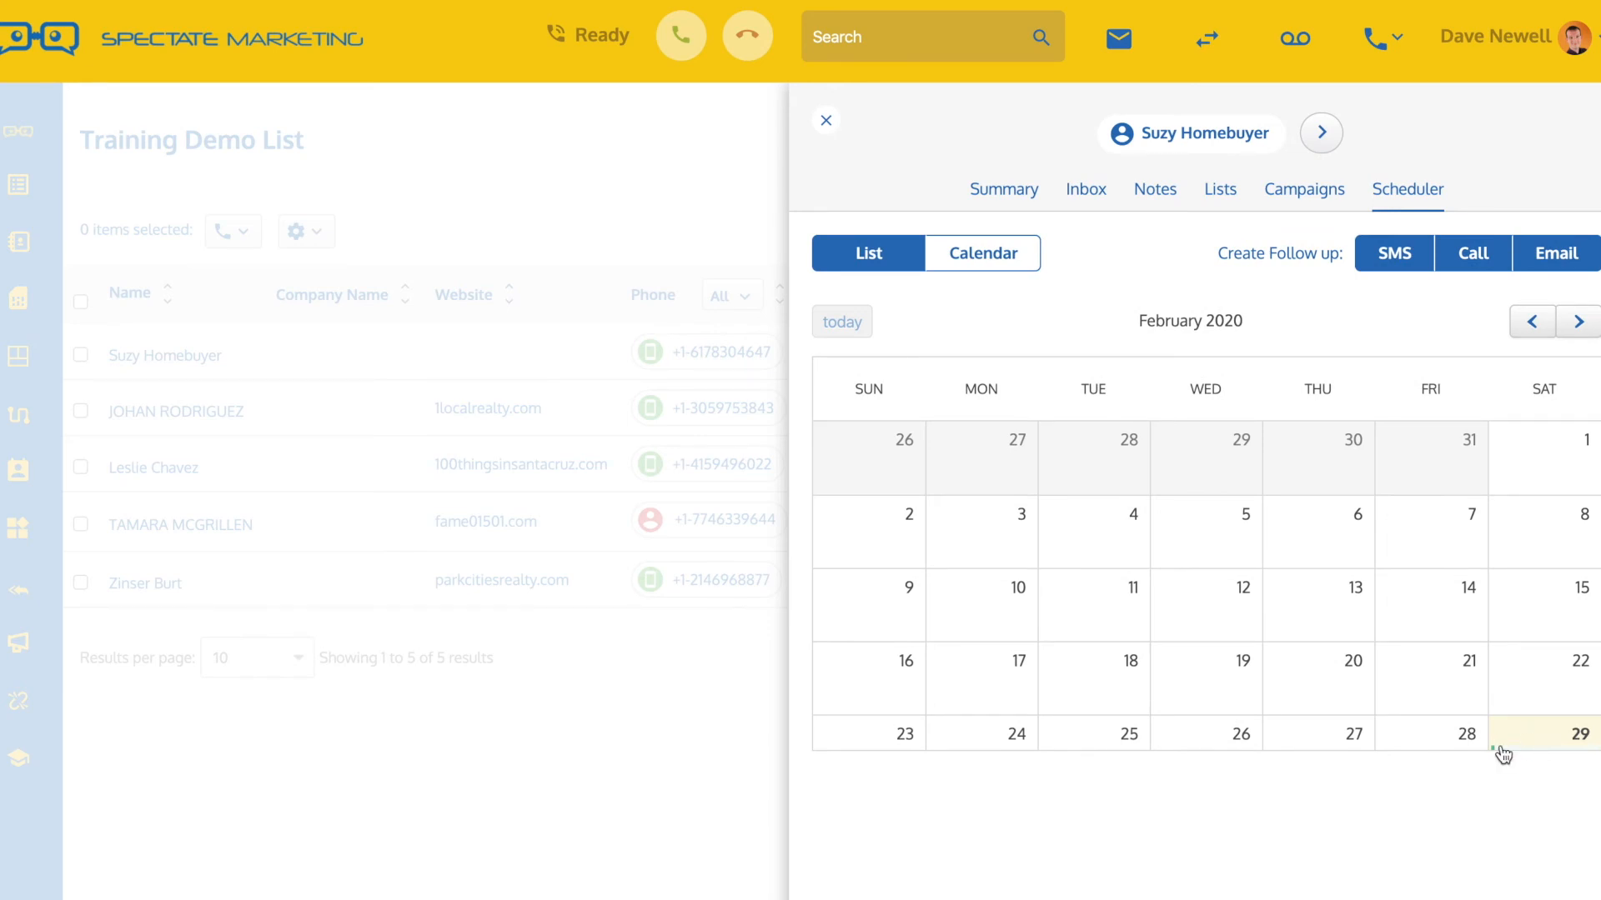
left_click(886, 255)
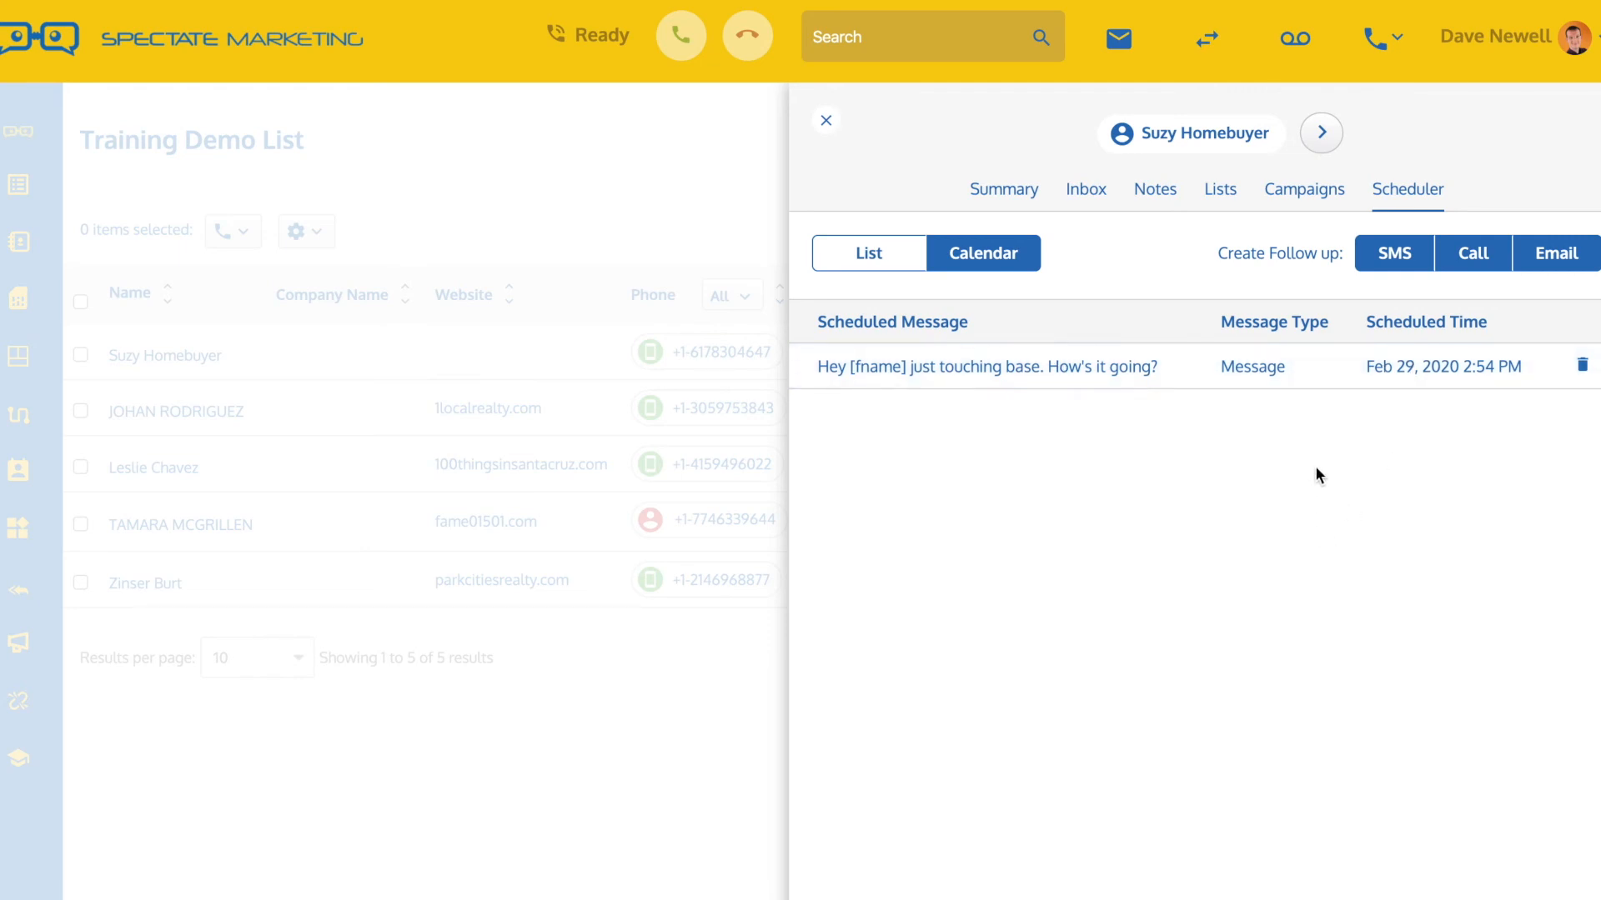
- Start a call follow-up of the Record Audio type, record a voice message of about 7 seconds and play it back
left_click(1471, 265)
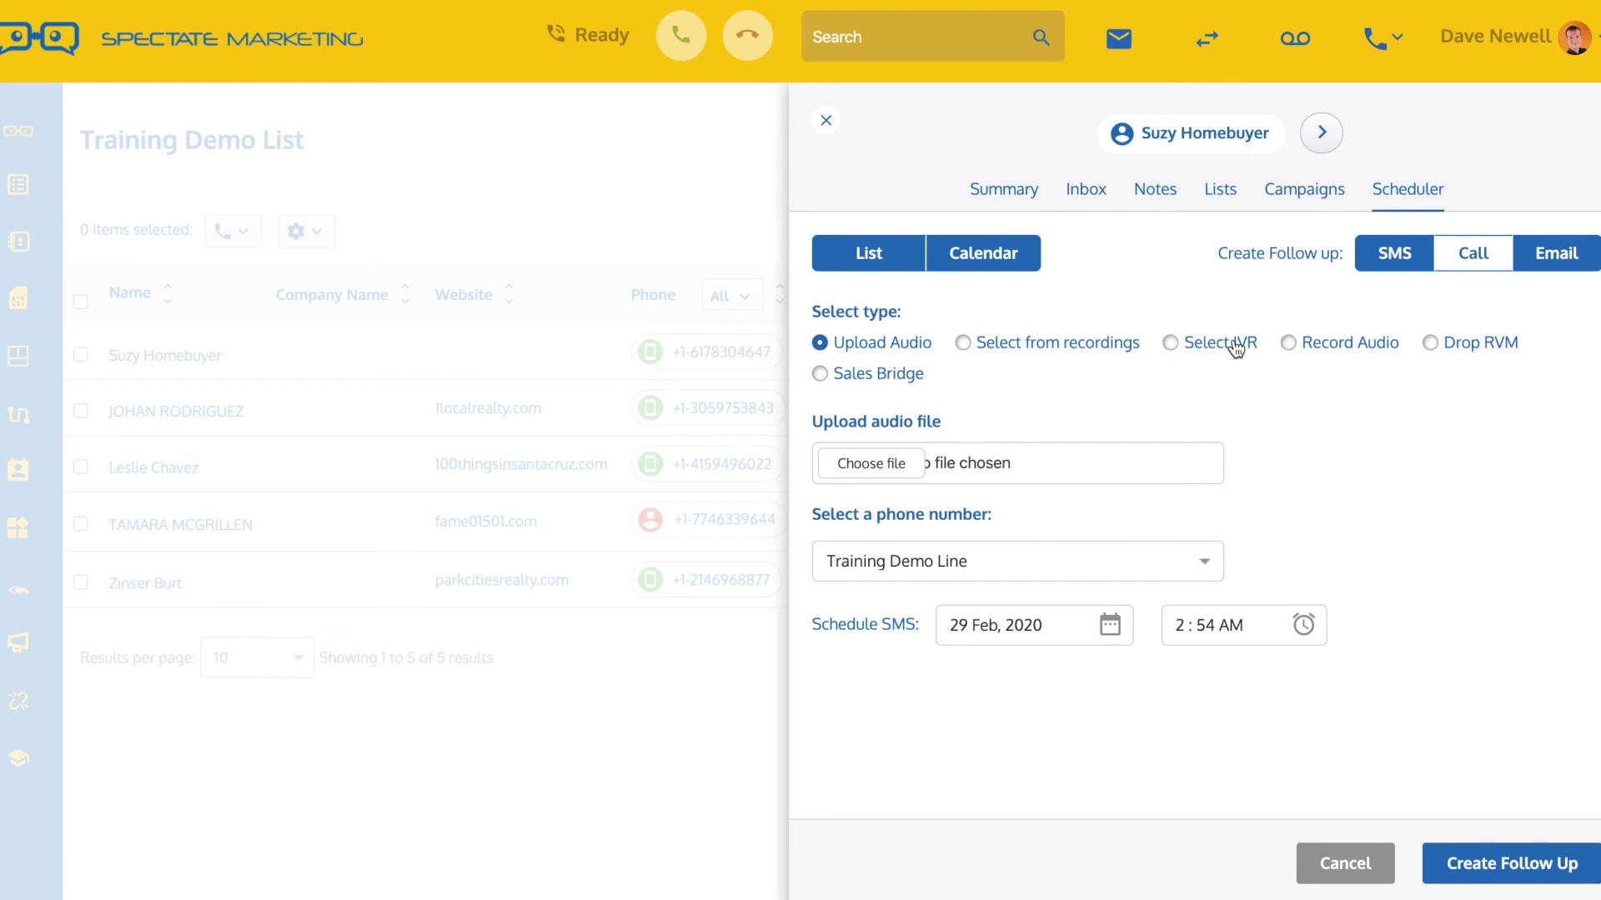
left_click(1288, 343)
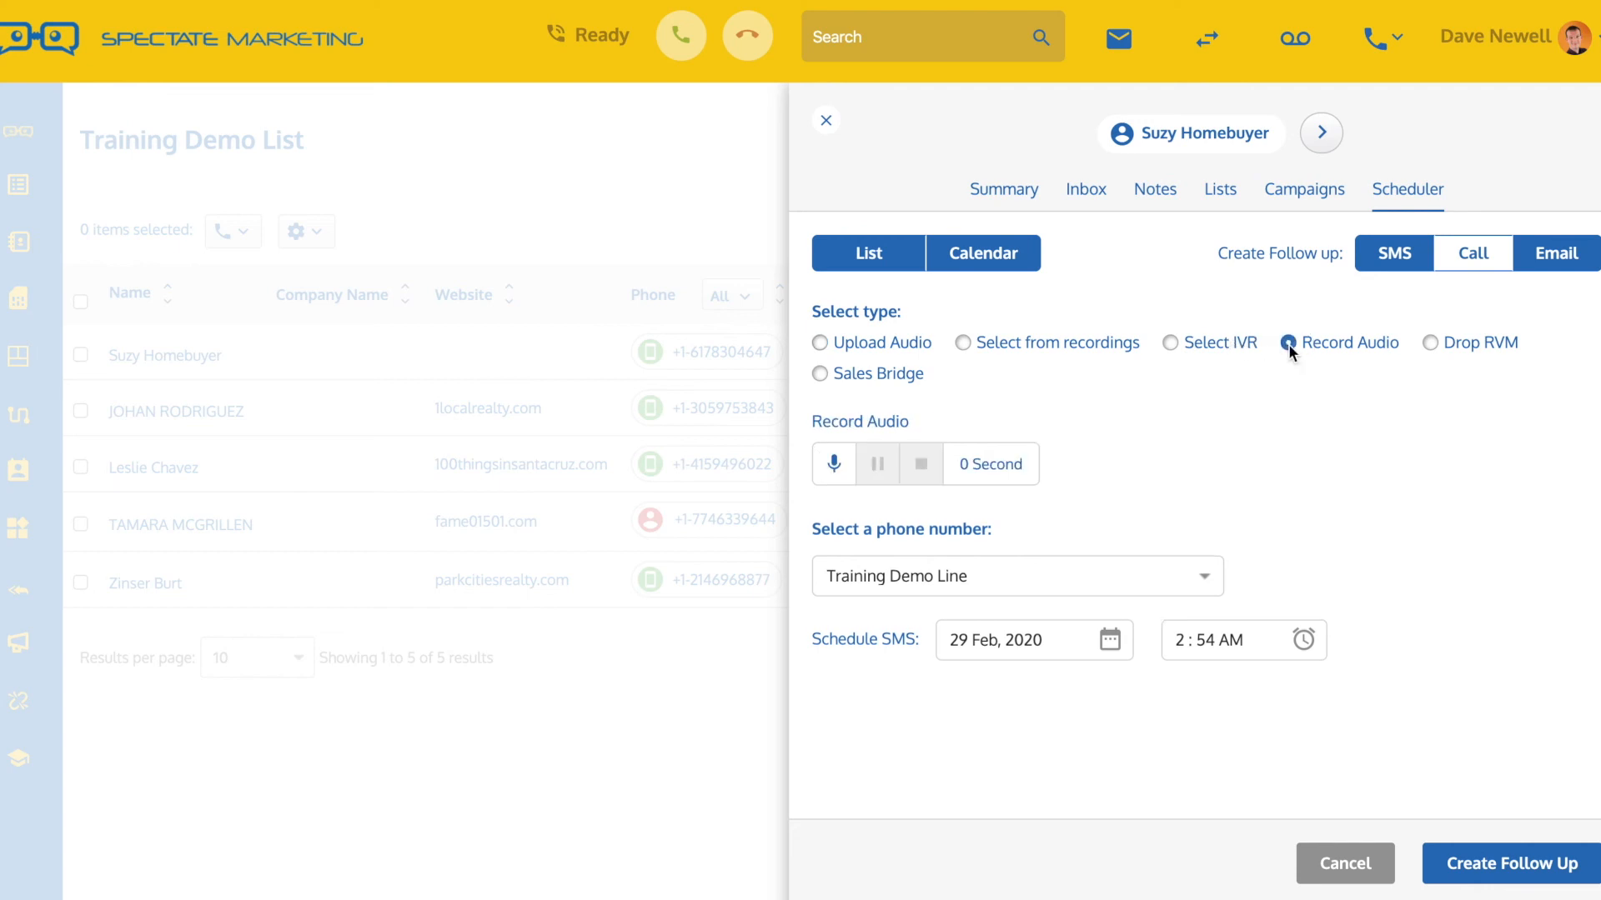
left_click(834, 469)
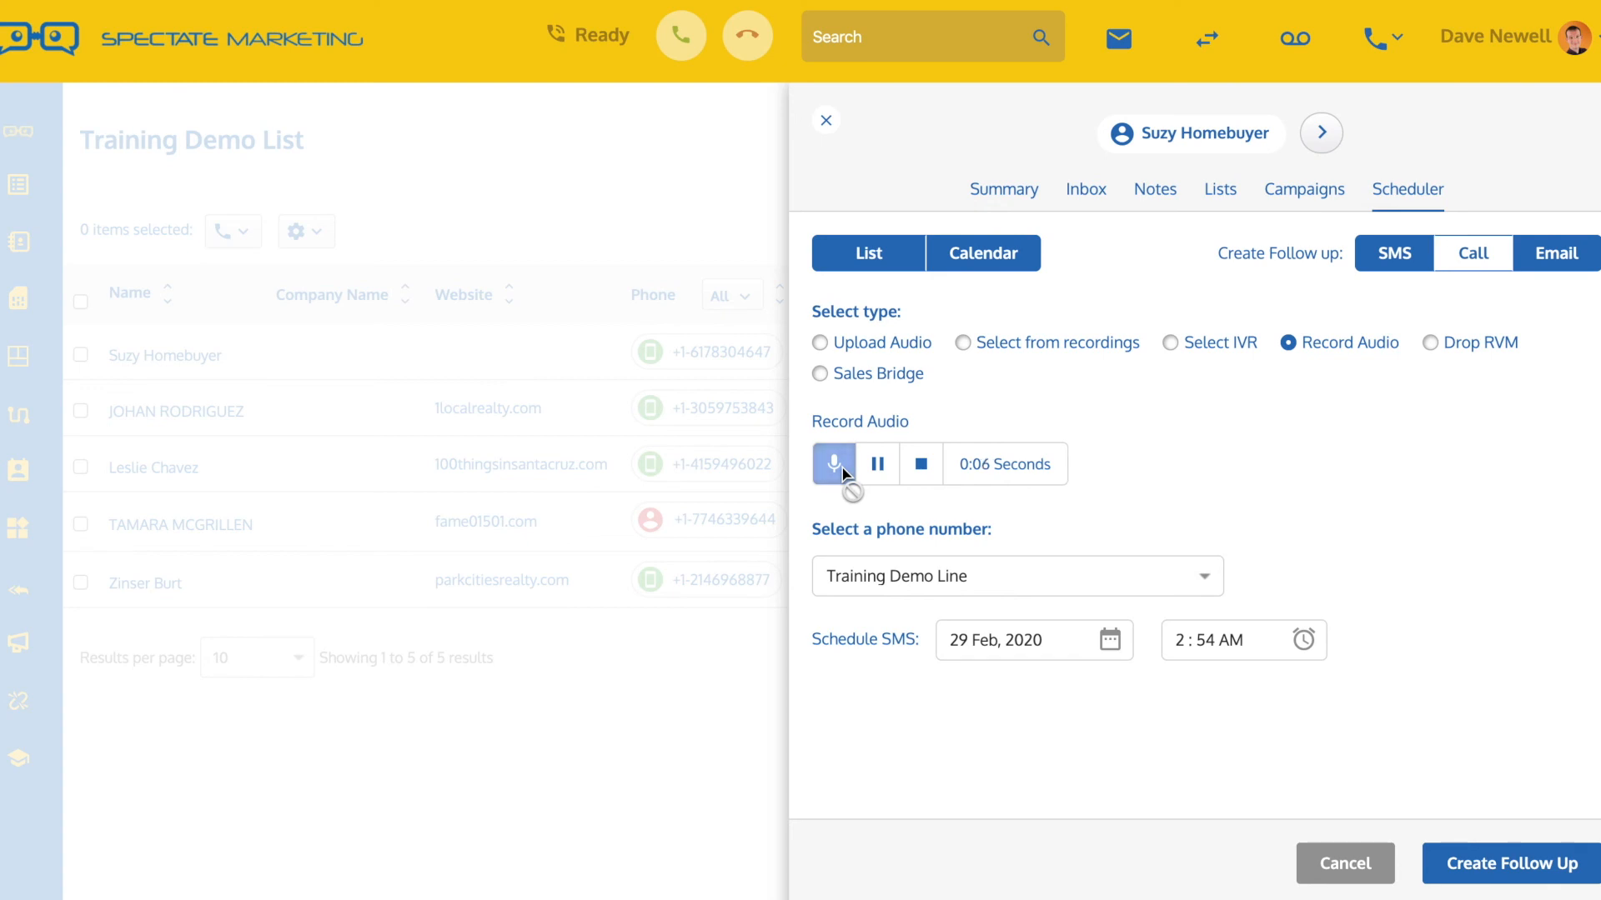
left_click(922, 471)
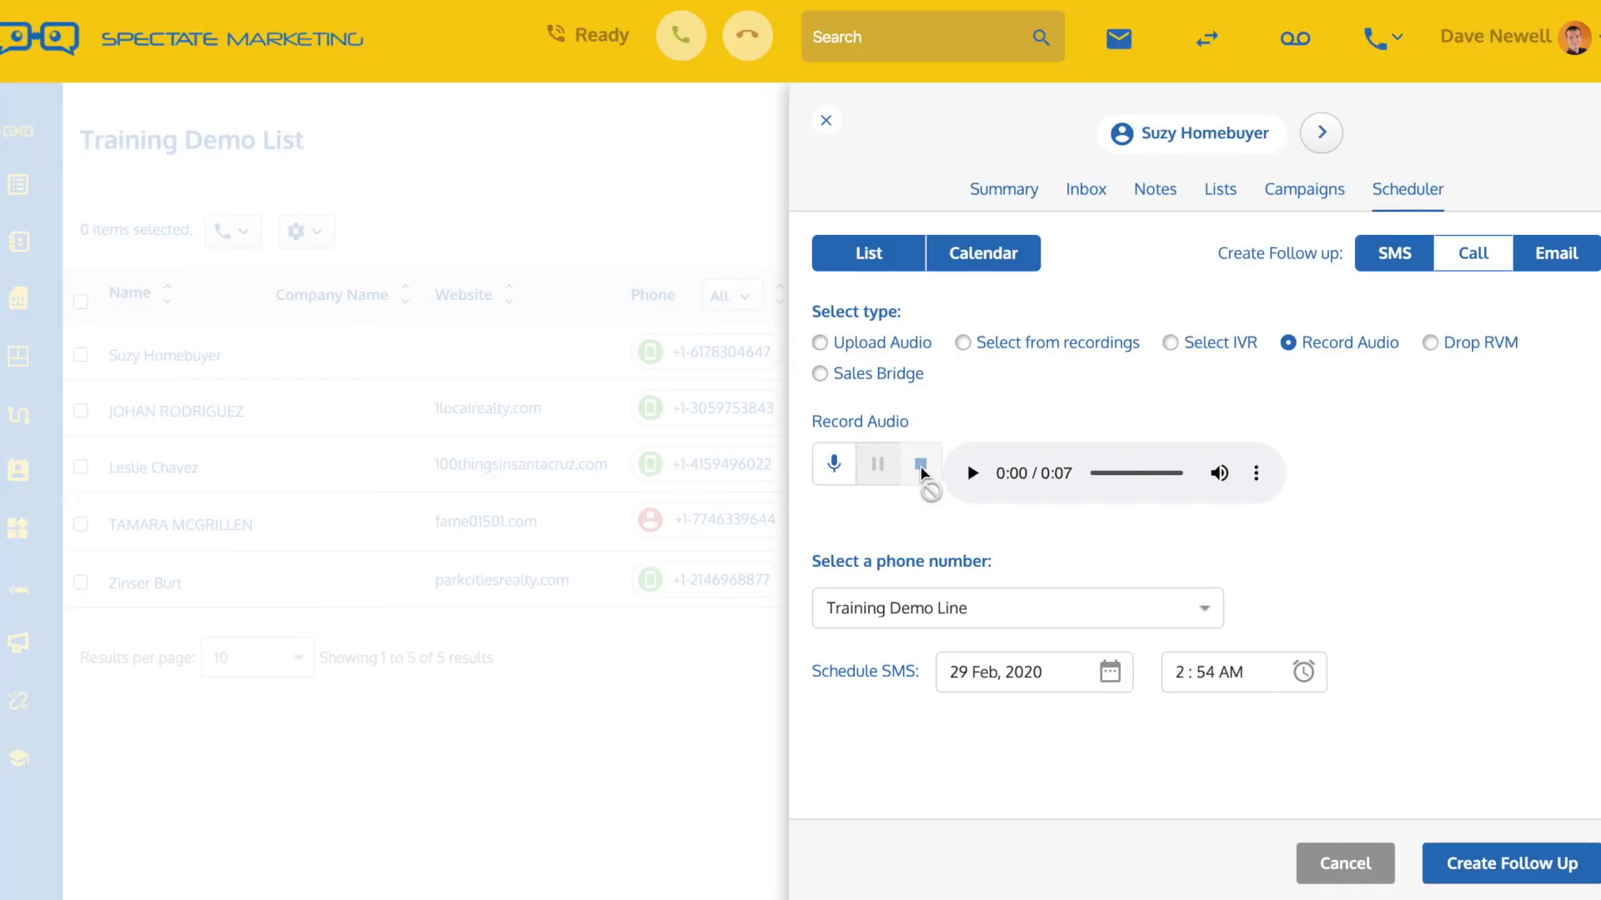
left_click(973, 484)
left_click(973, 473)
- Schedule the recorded call follow-up from Training Demo Line for 3 Mar, 2020 at 2:54 PM and create it
left_click(972, 598)
left_click(965, 604)
left_click(1110, 672)
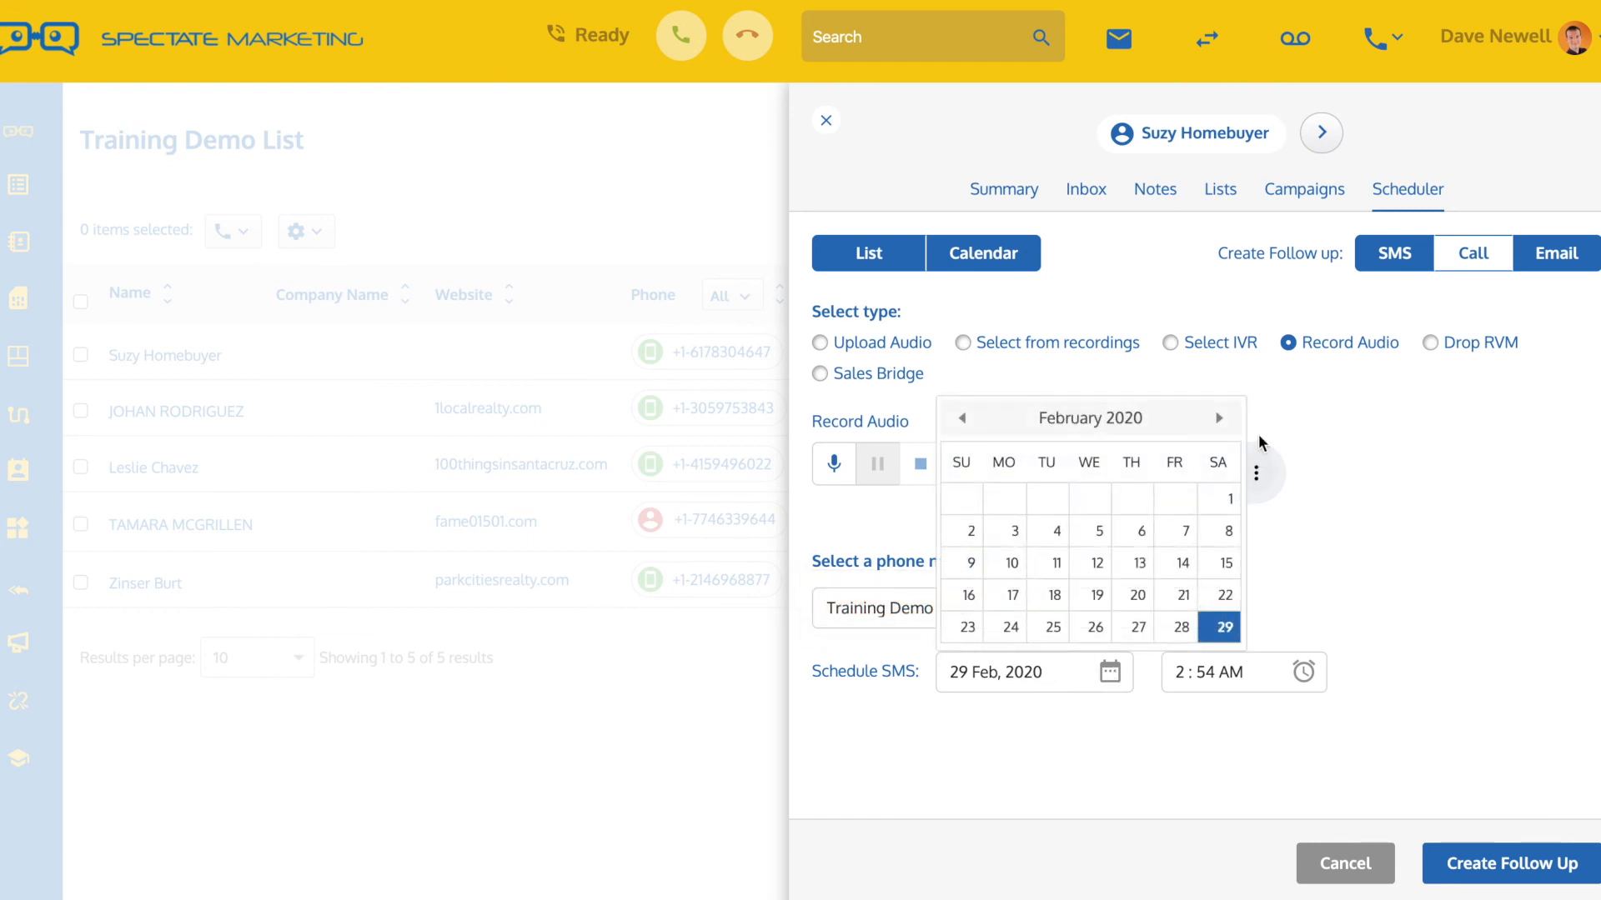
left_click(1218, 421)
left_click(1051, 508)
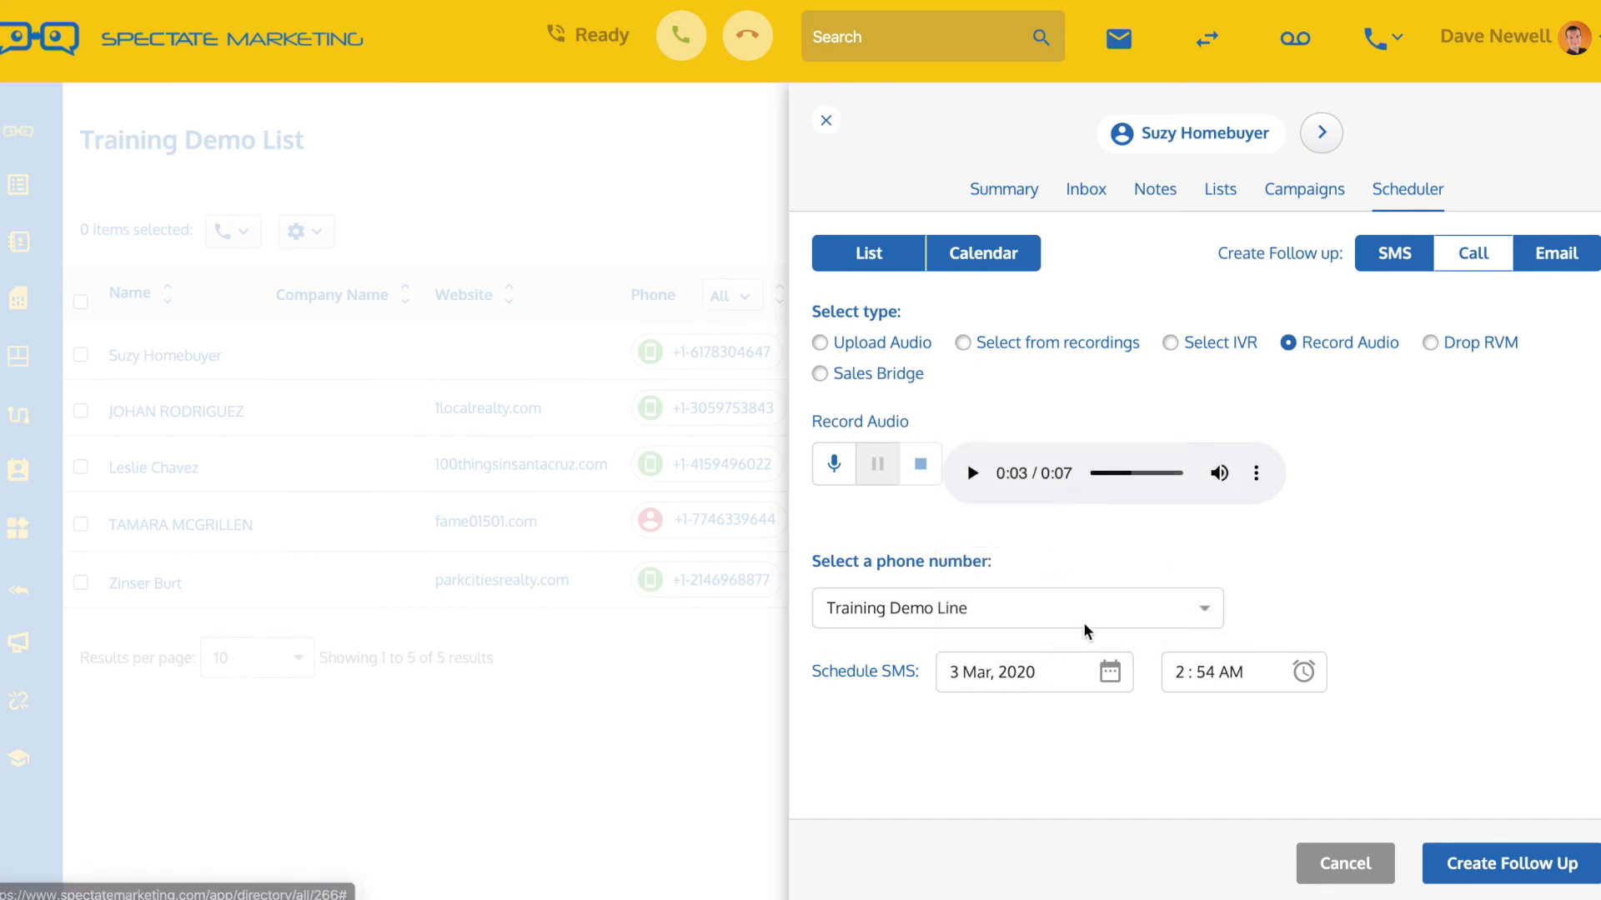
left_click(1303, 672)
left_click(1358, 764)
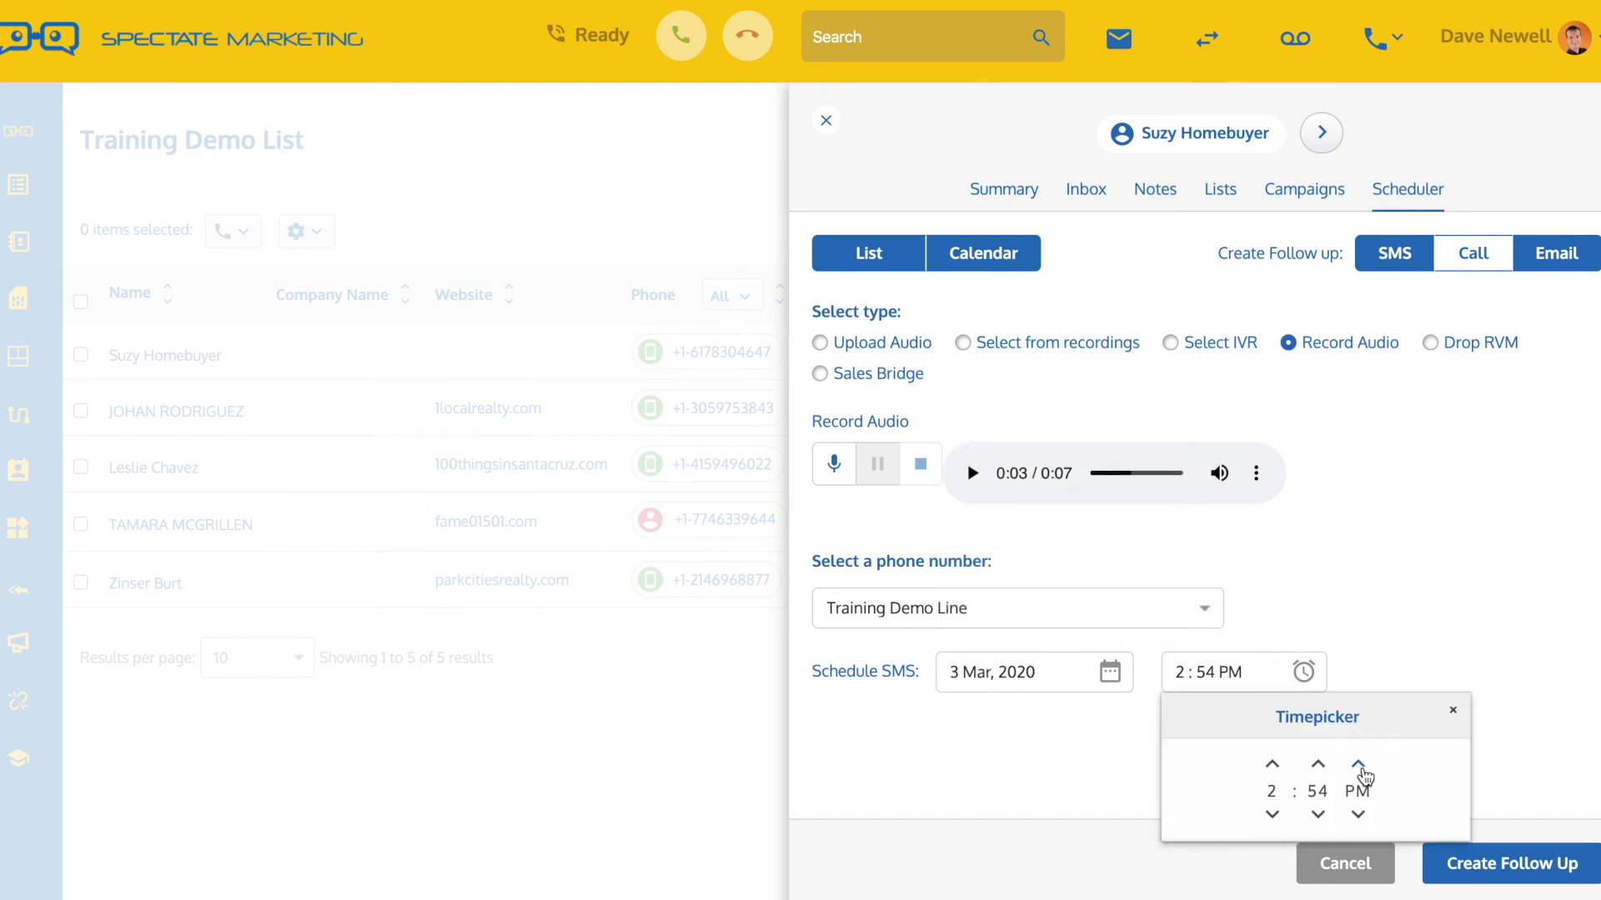
left_click(1480, 822)
left_click(1469, 859)
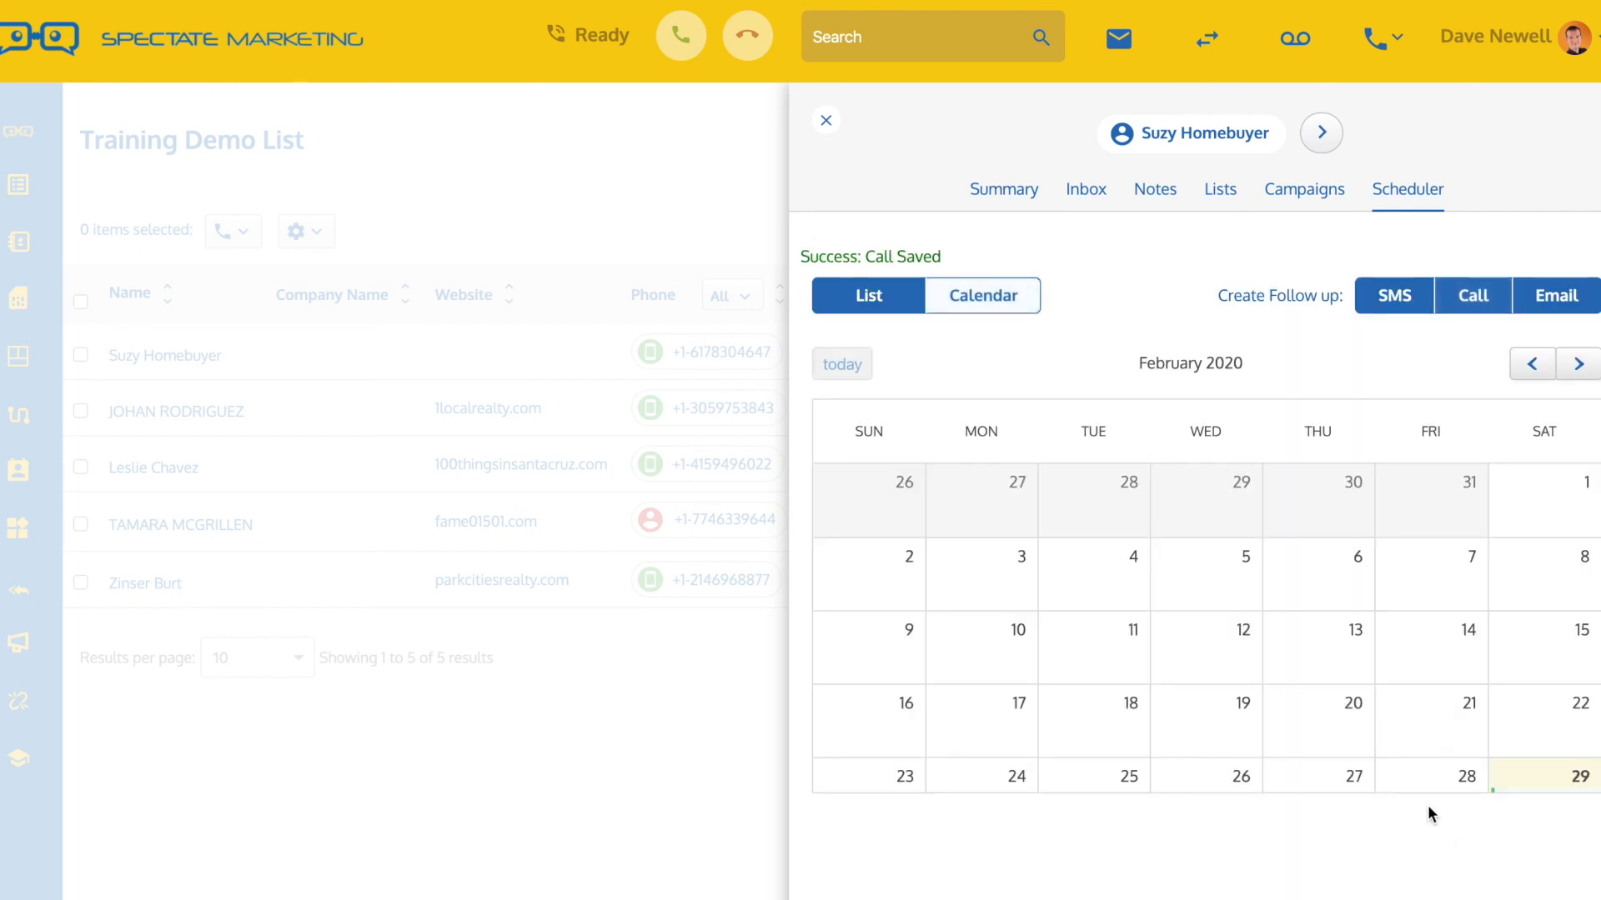
- Show the lead's scheduled follow-ups as a list and open the form for a new email follow-up
left_click(886, 300)
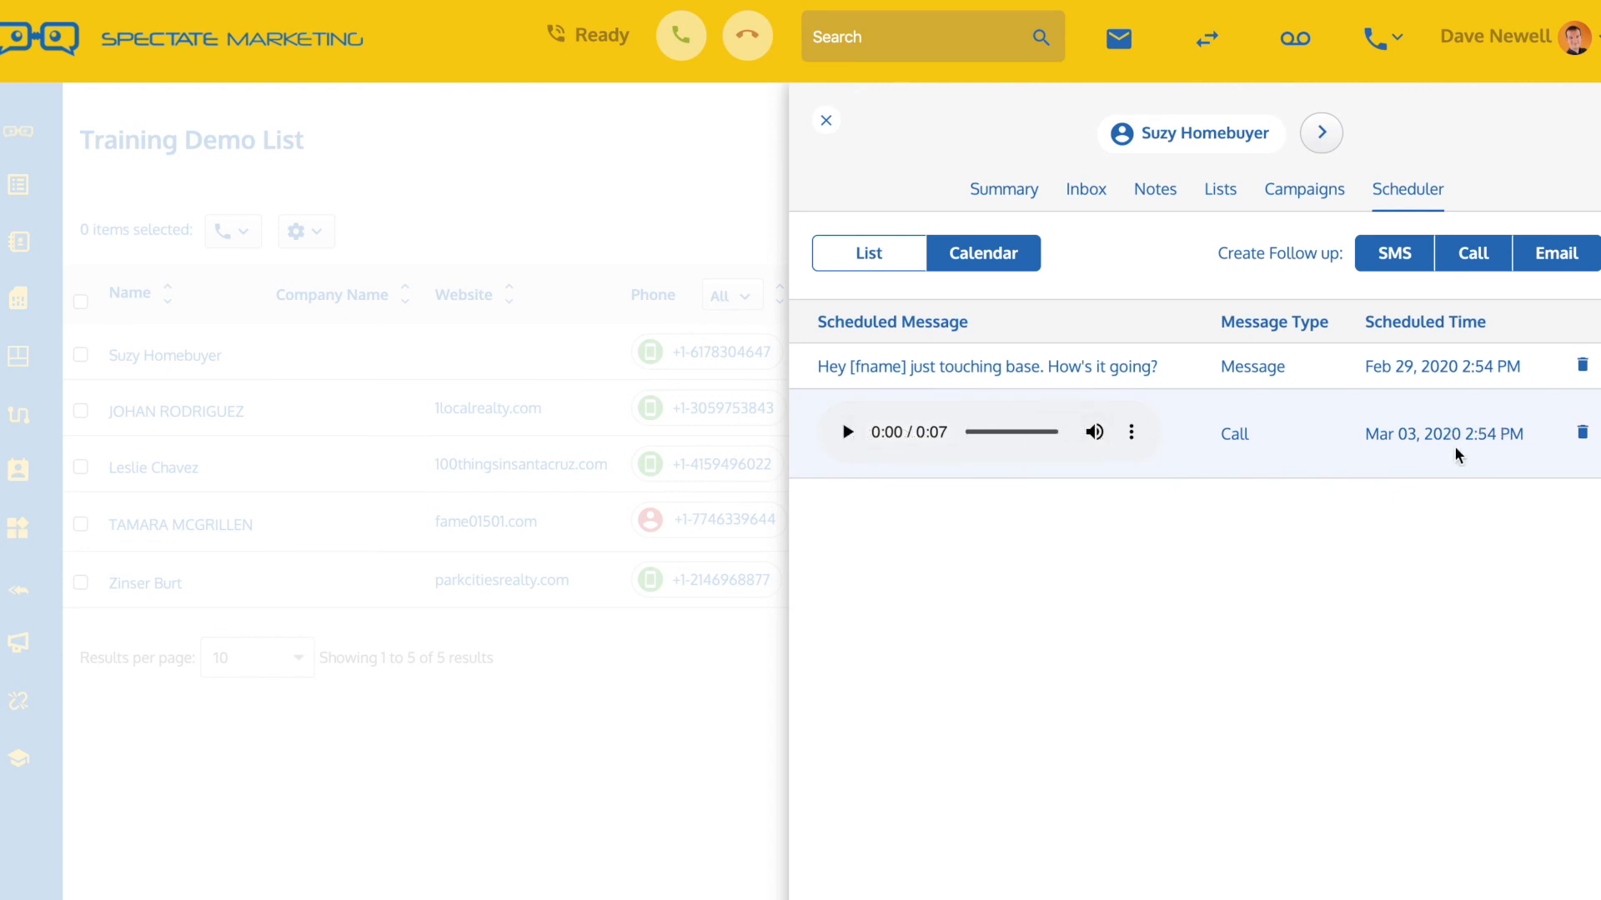
left_click(1563, 265)
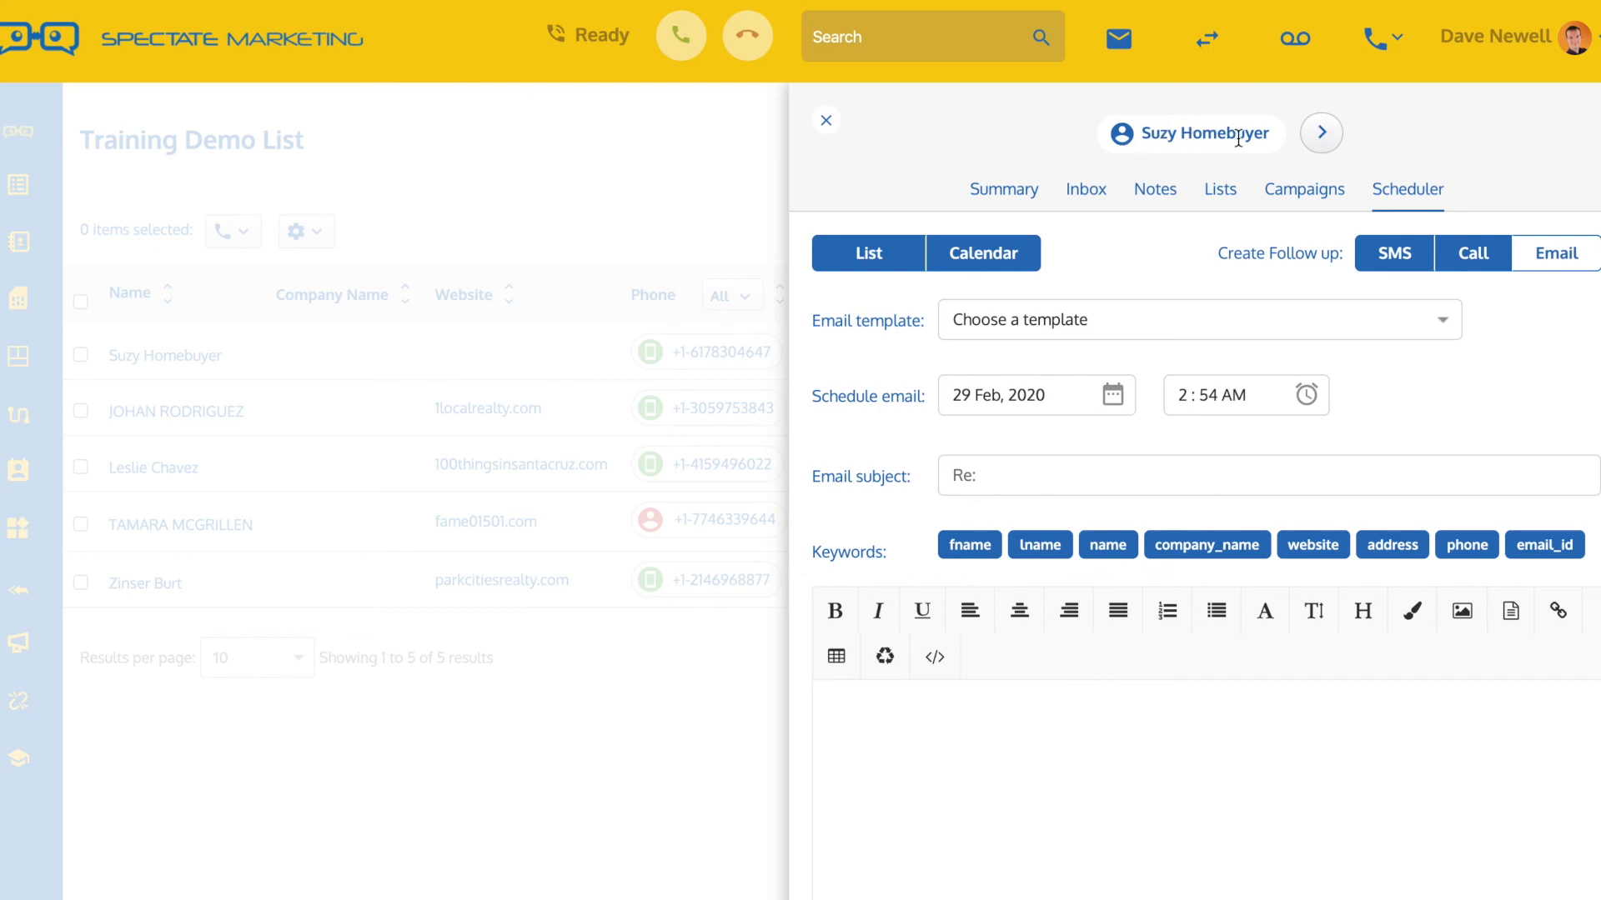
- Browse forward through the next three leads' records, return to the first lead and review its inbox history
left_click(1317, 136)
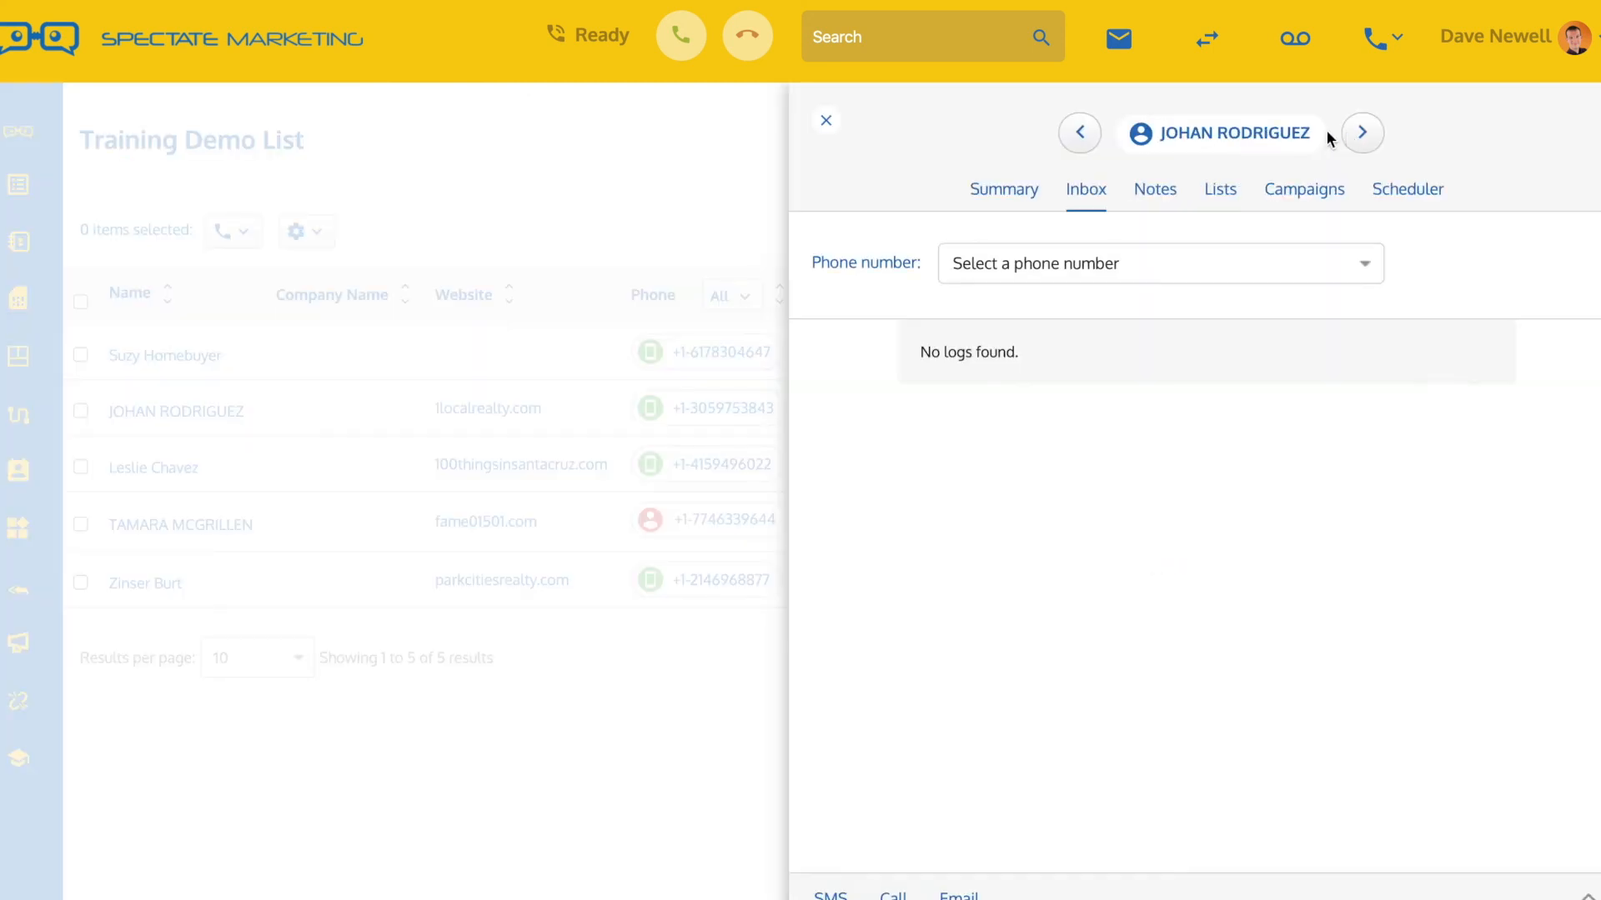
left_click(1372, 134)
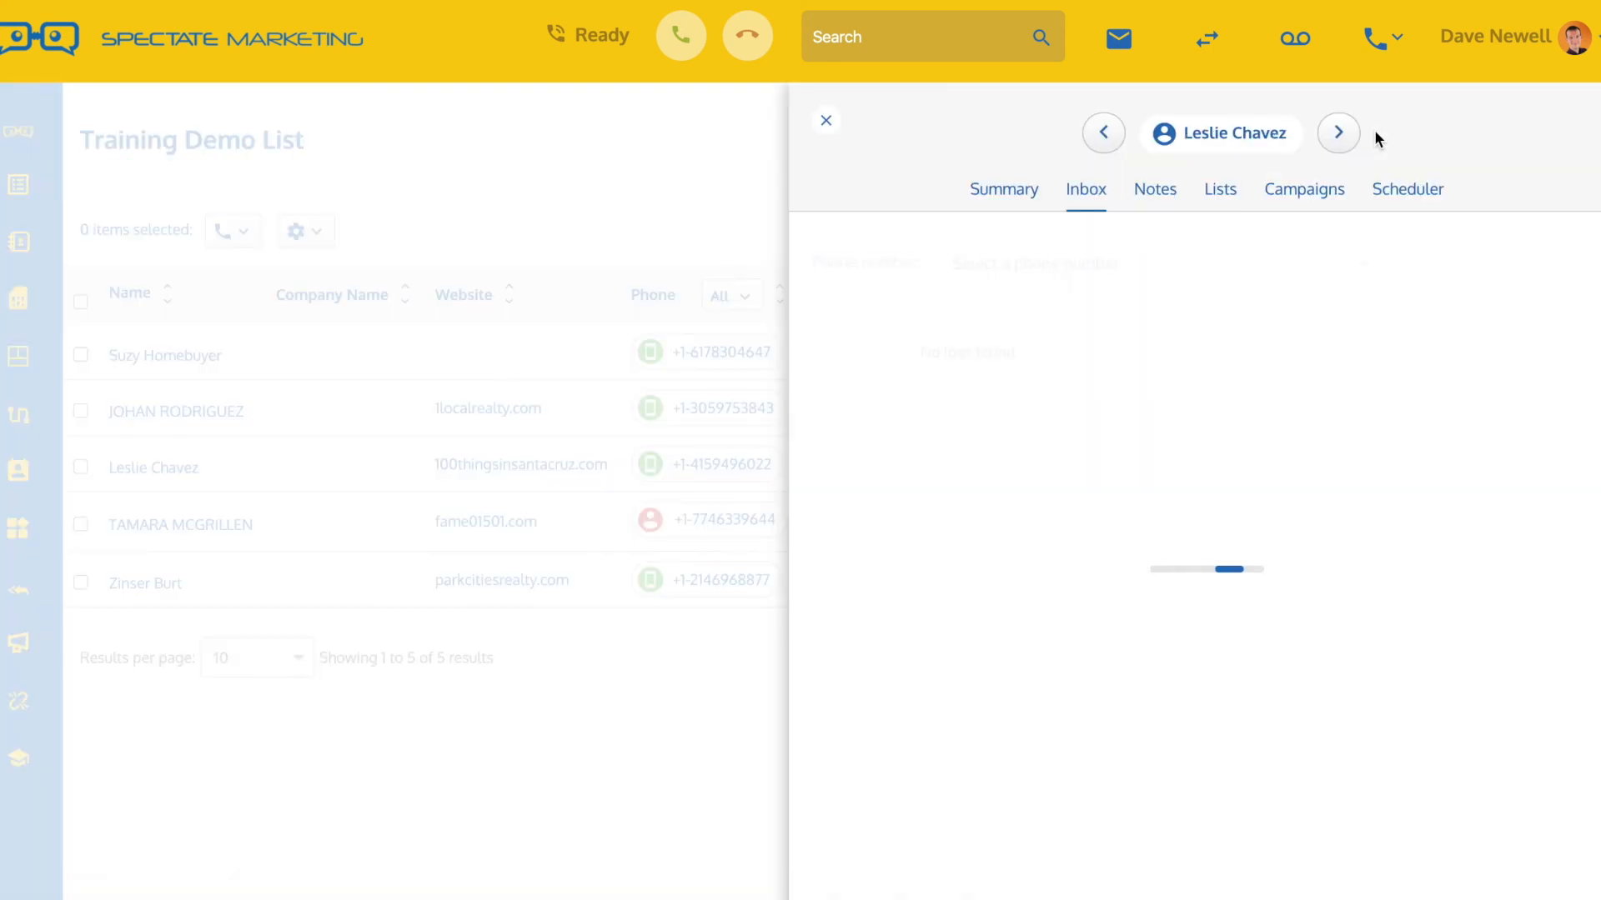
left_click(1341, 135)
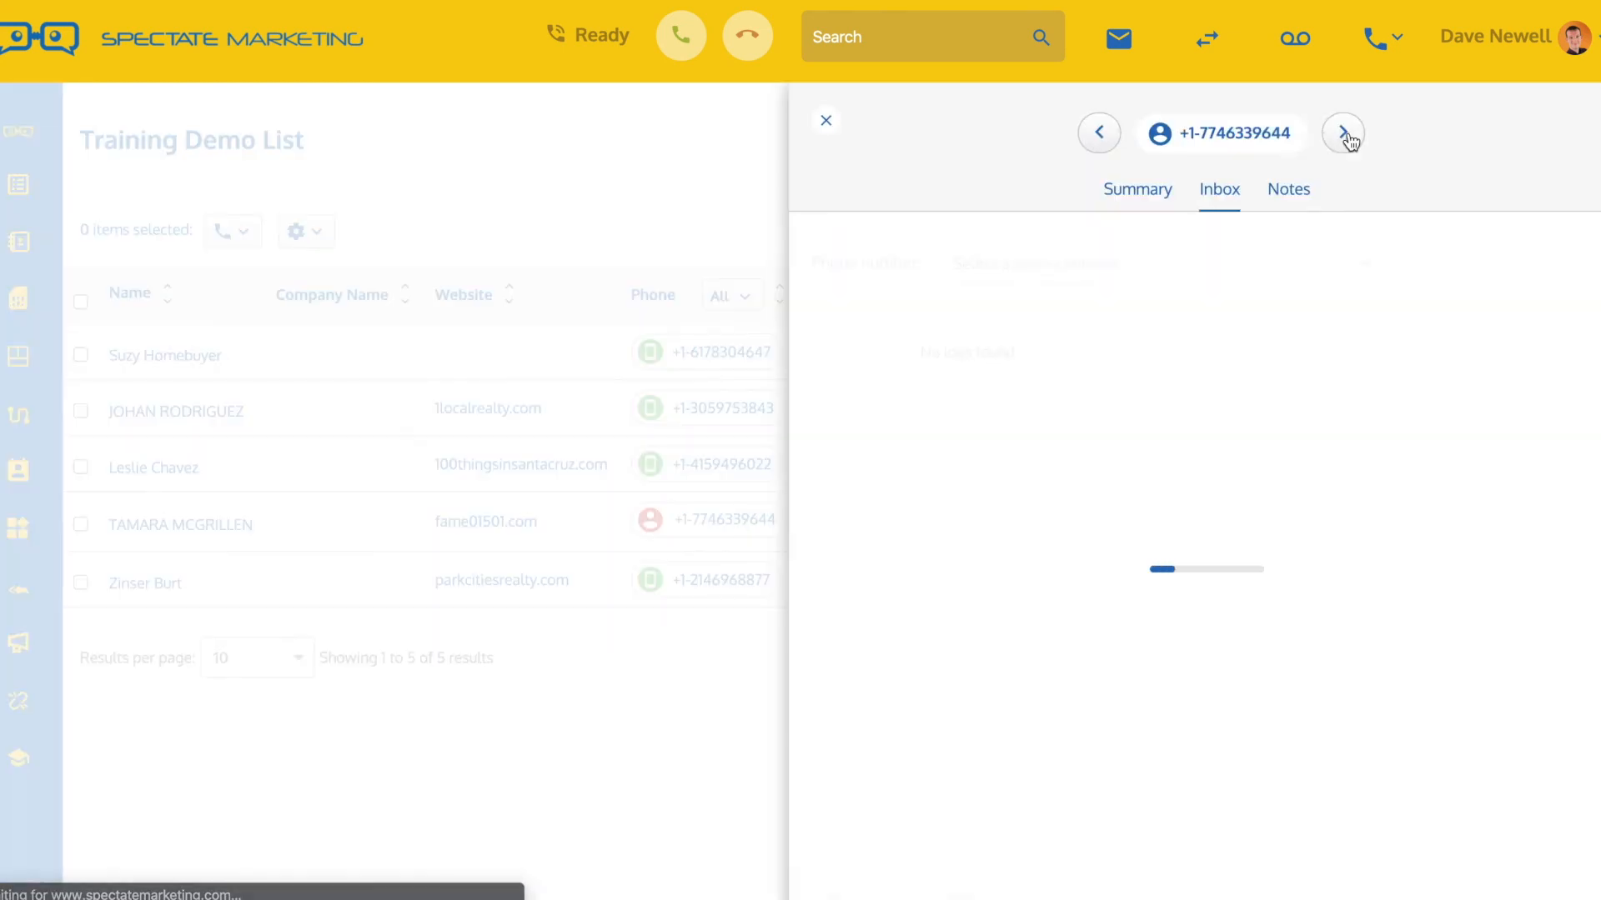
left_click(1076, 135)
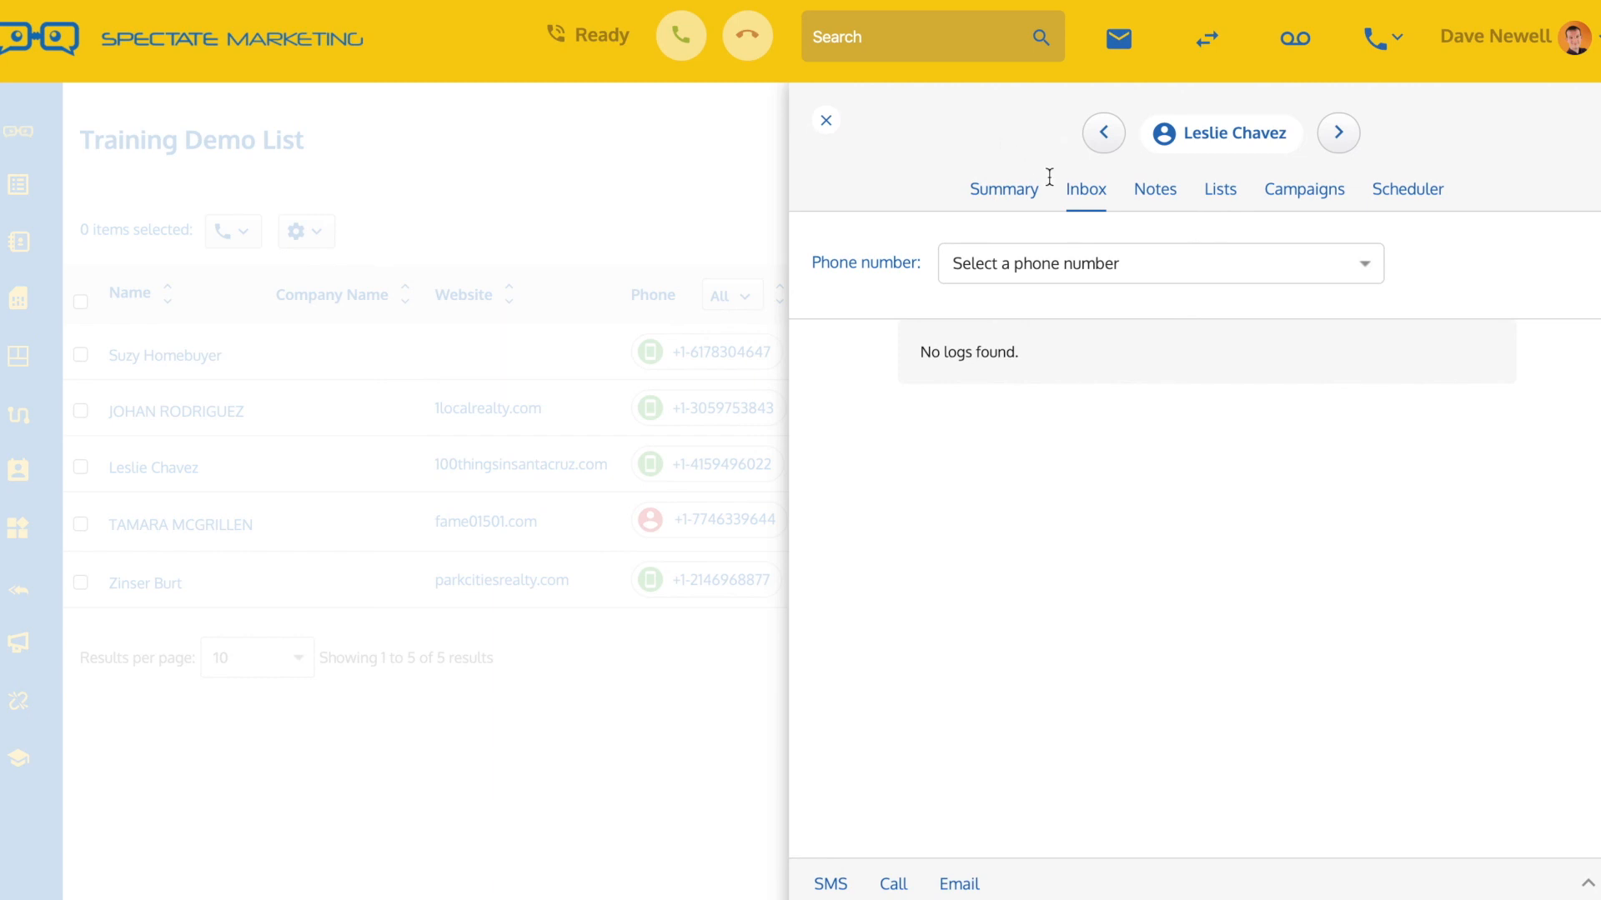
left_click(1102, 134)
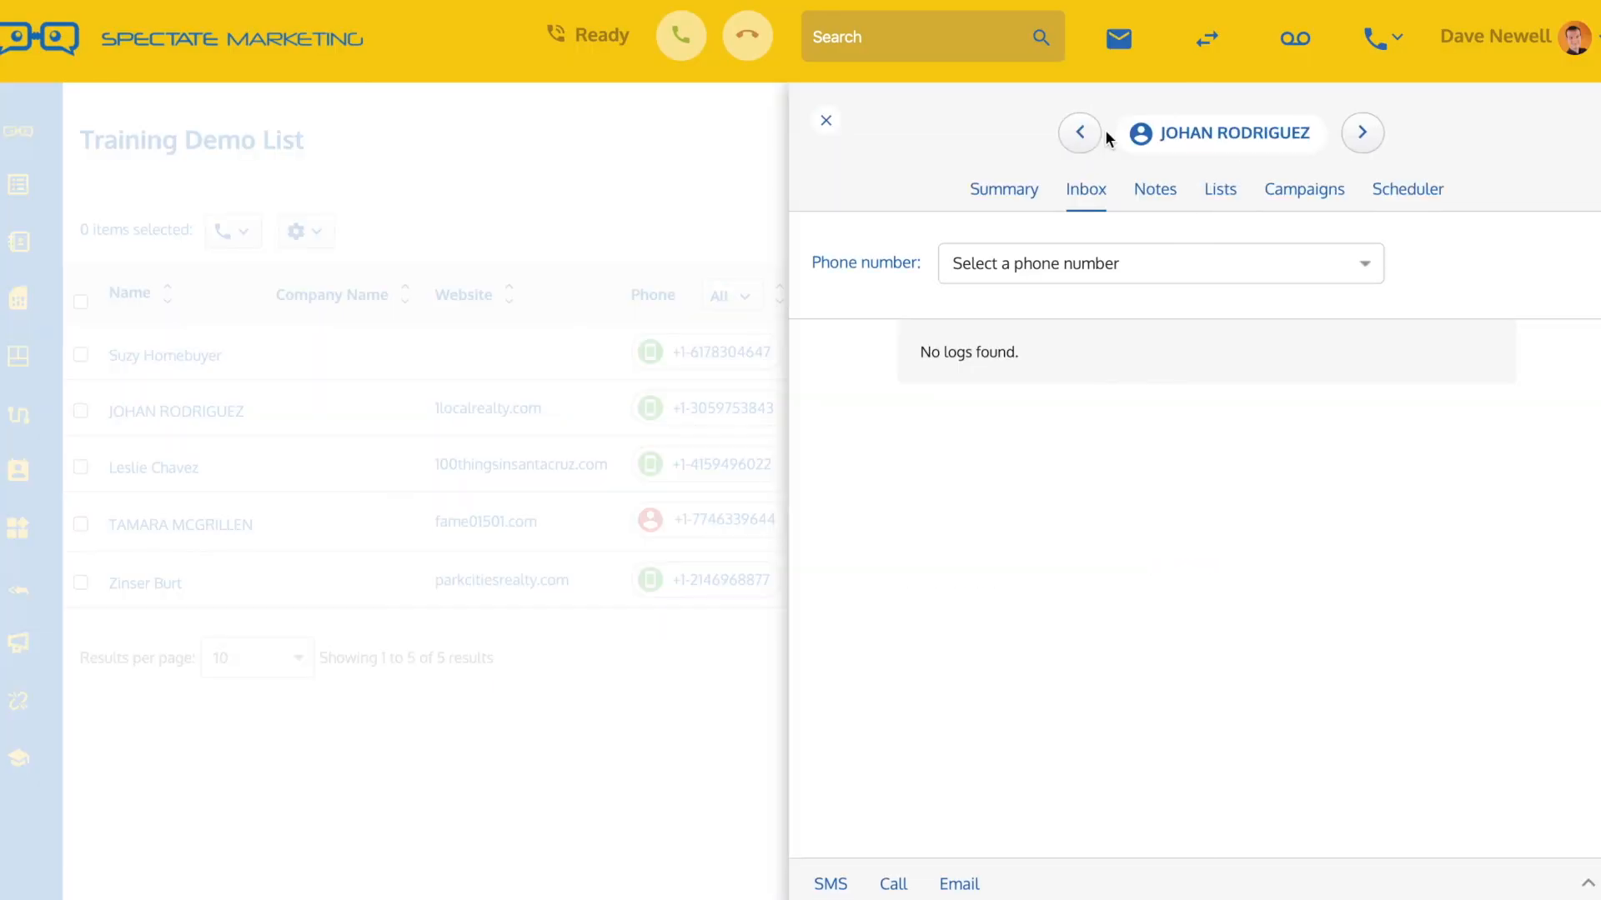
left_click(1082, 136)
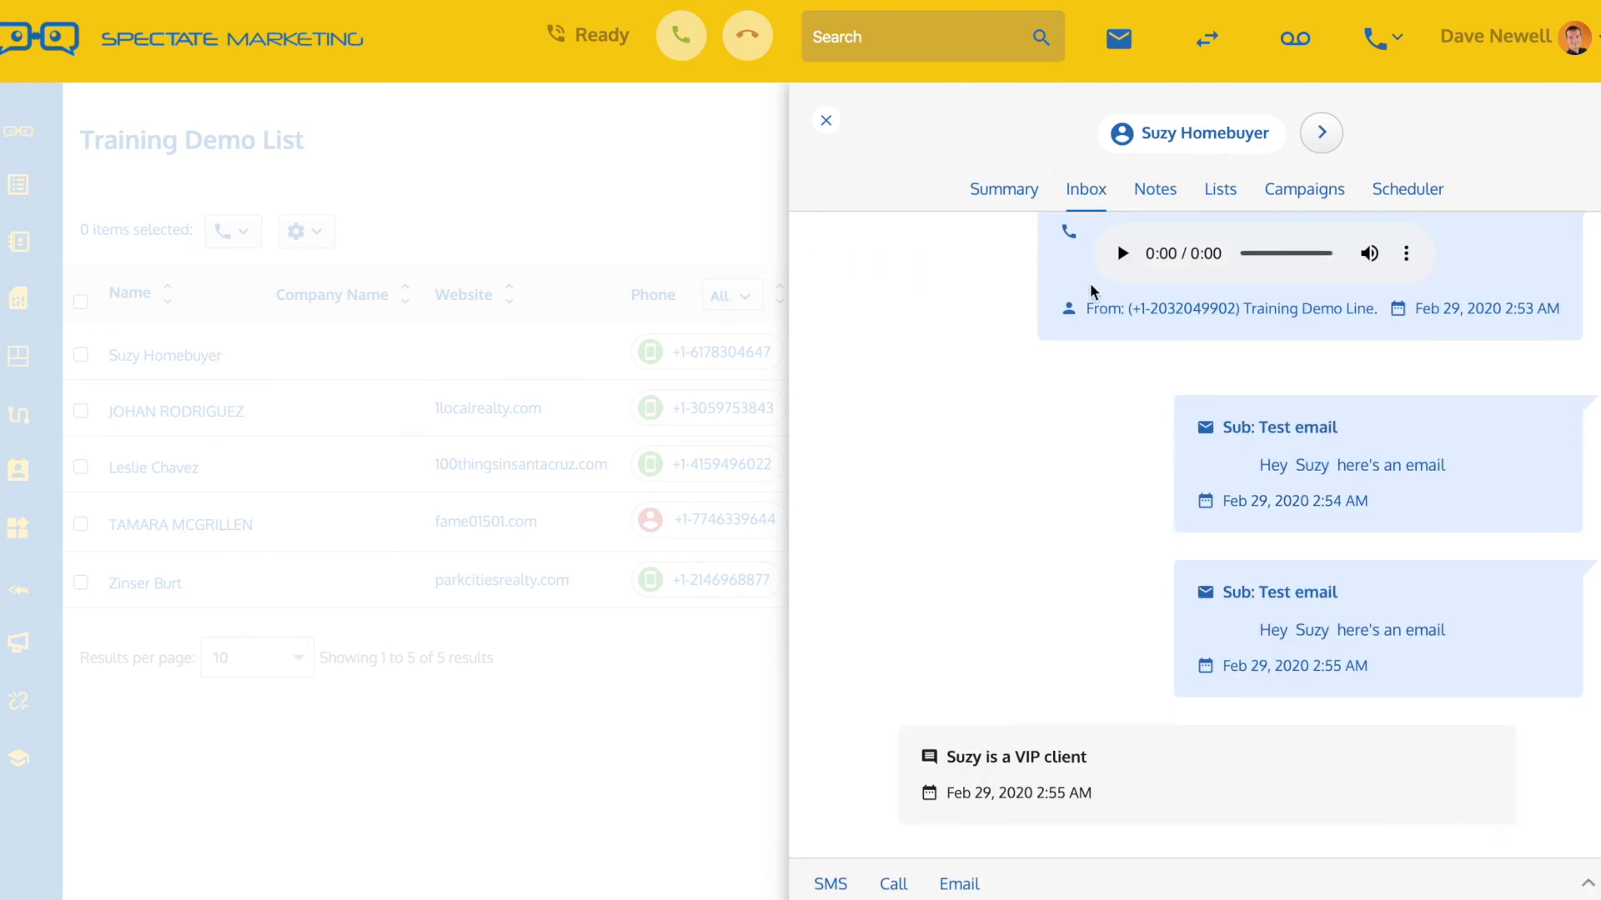
scroll(1099, 441, "up", 5)
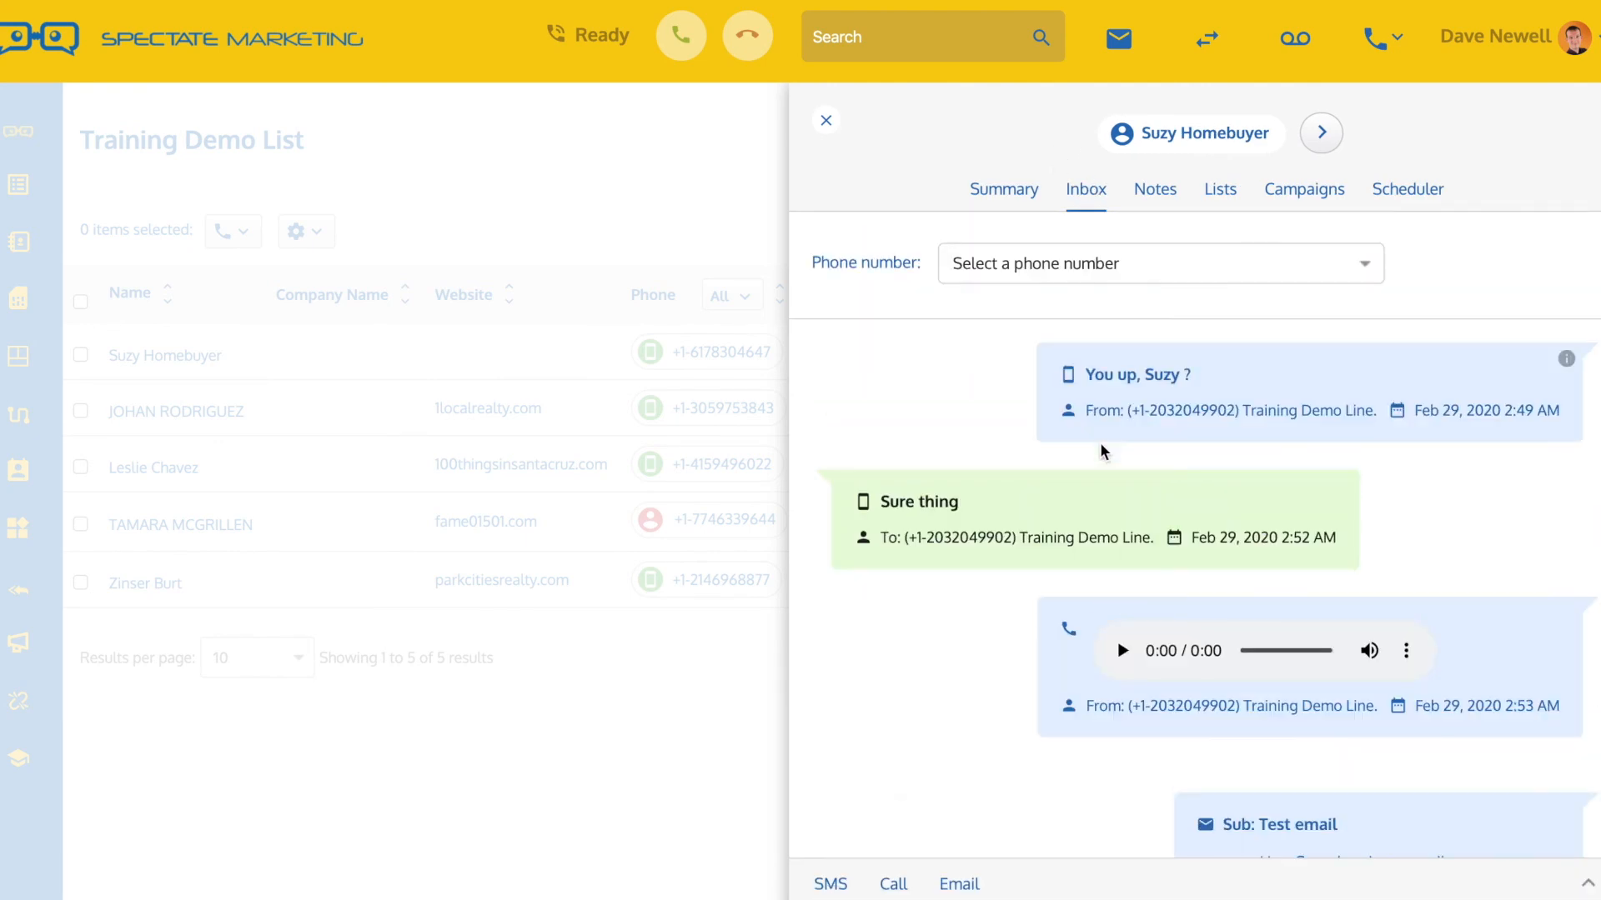
scroll(1100, 450, "down", 5)
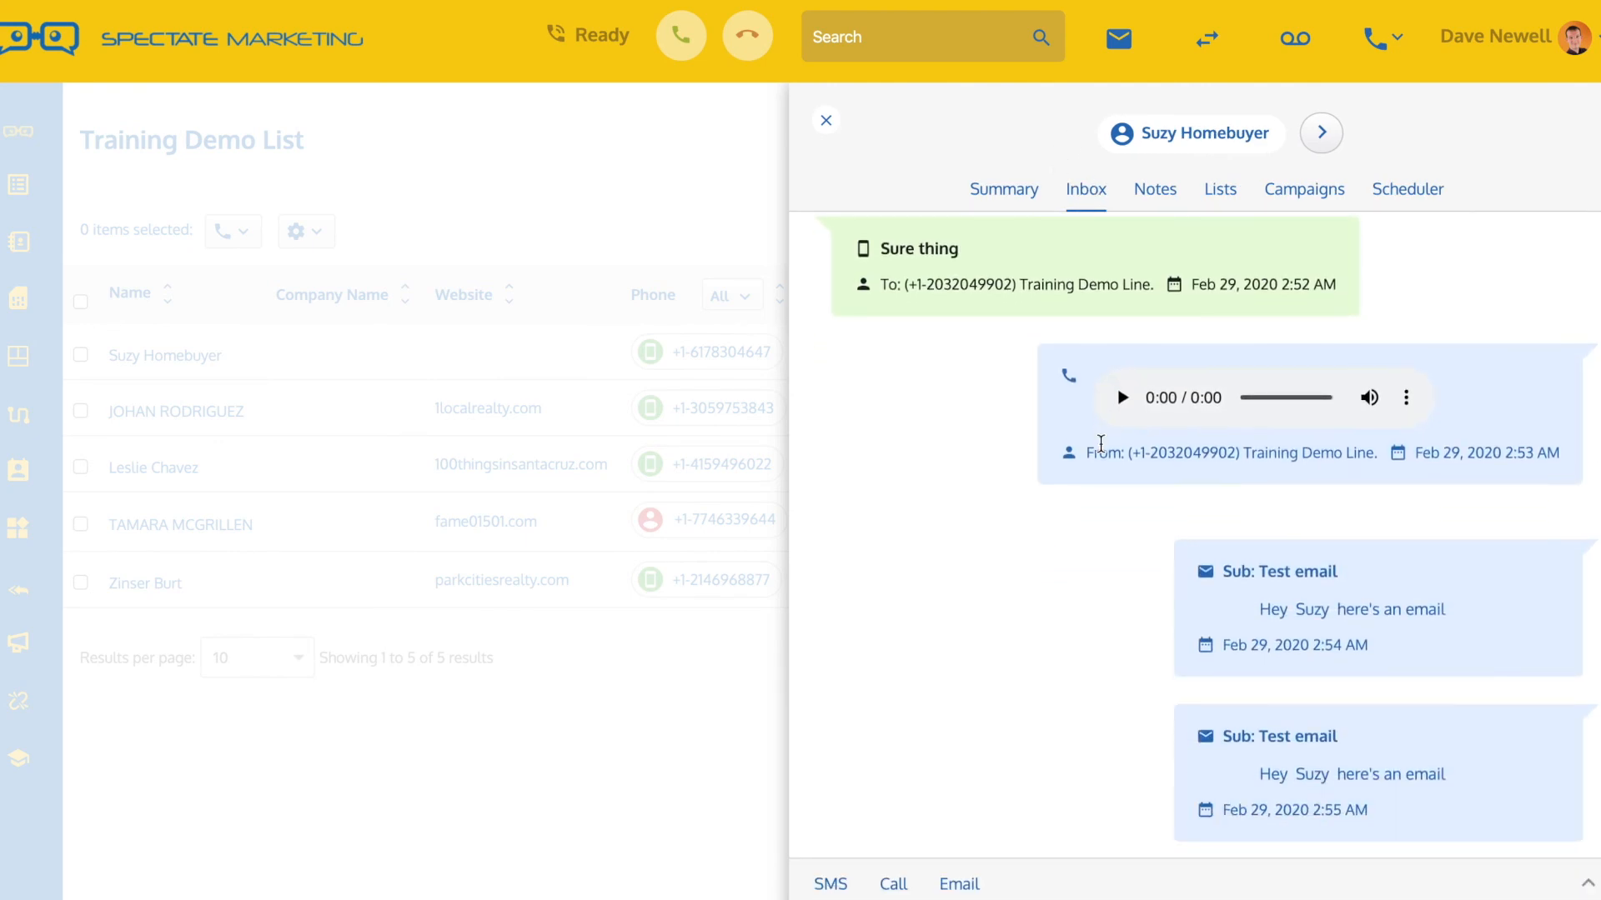